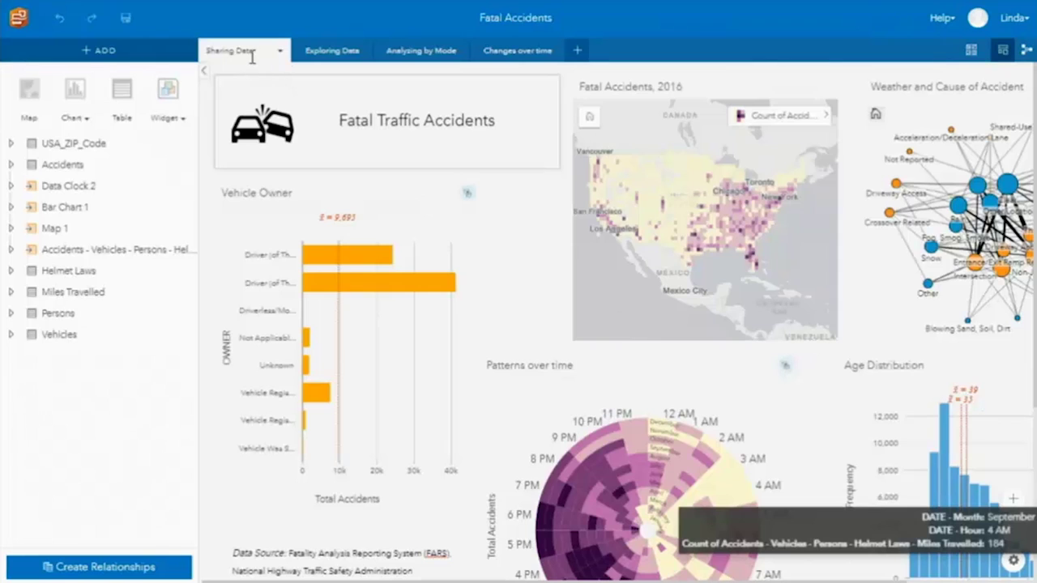
Step: Start adding data to the Exploring Data page and browse the content, groups, organization and Living Atlas sources
{"action": "left_click", "coordinate": [328, 53]}
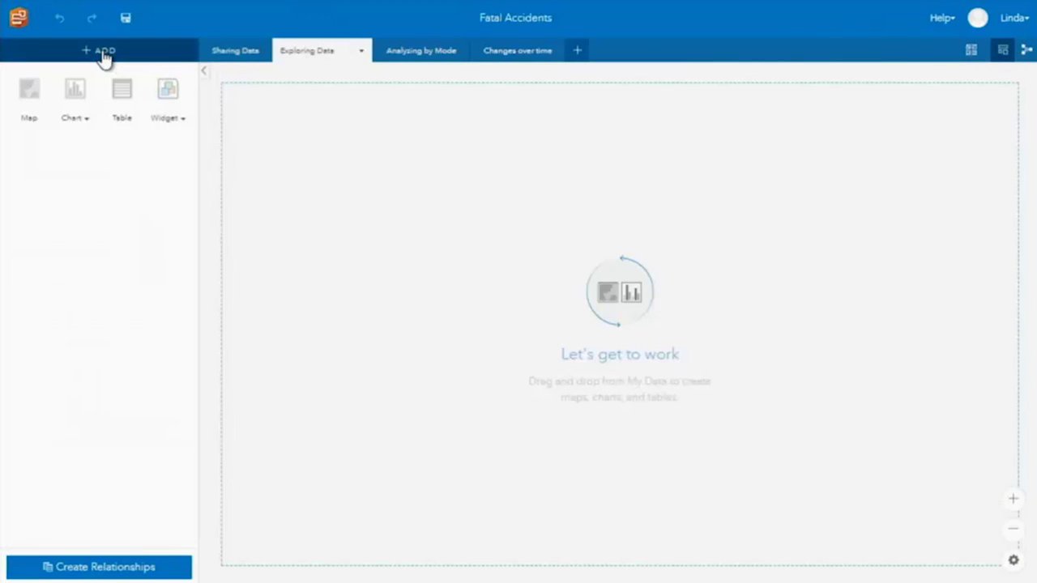
{"action": "left_click", "coordinate": [102, 52]}
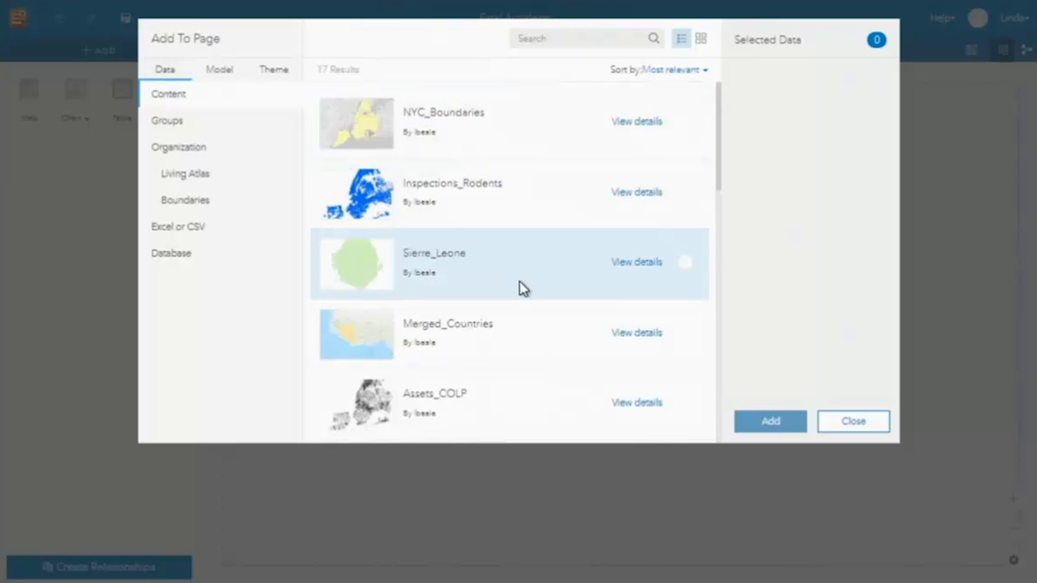
{"action": "scroll", "coordinate": [527, 324], "scroll_direction": "down", "scroll_amount": 2}
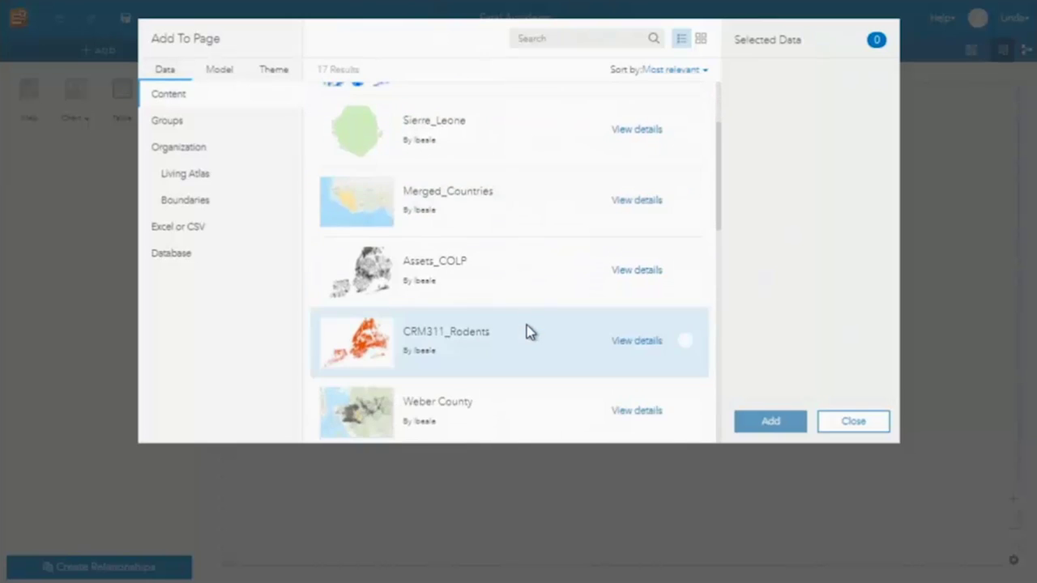
{"action": "scroll", "coordinate": [527, 325], "scroll_direction": "up", "scroll_amount": 2}
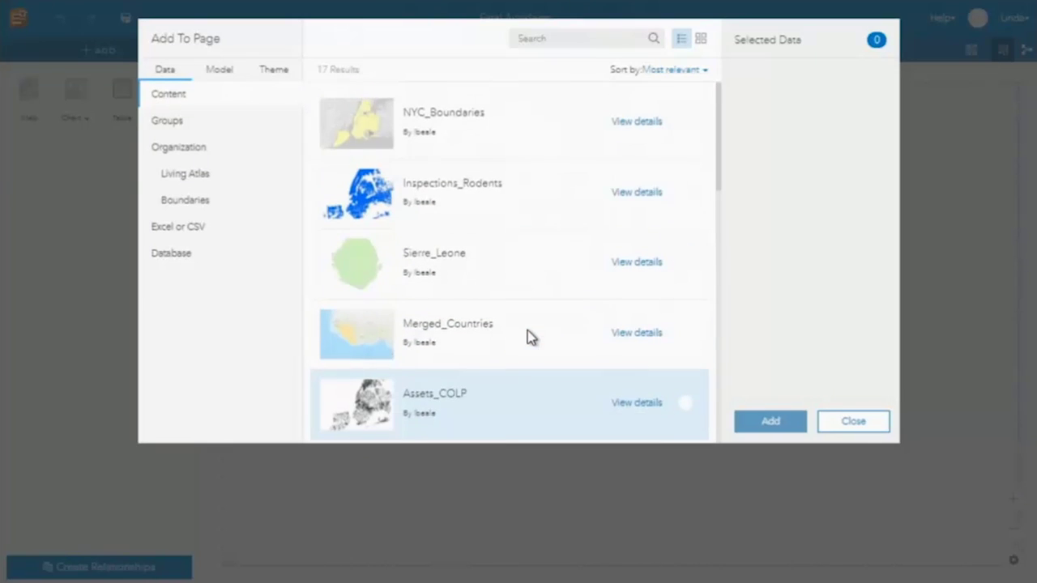
{"action": "left_click", "coordinate": [191, 125]}
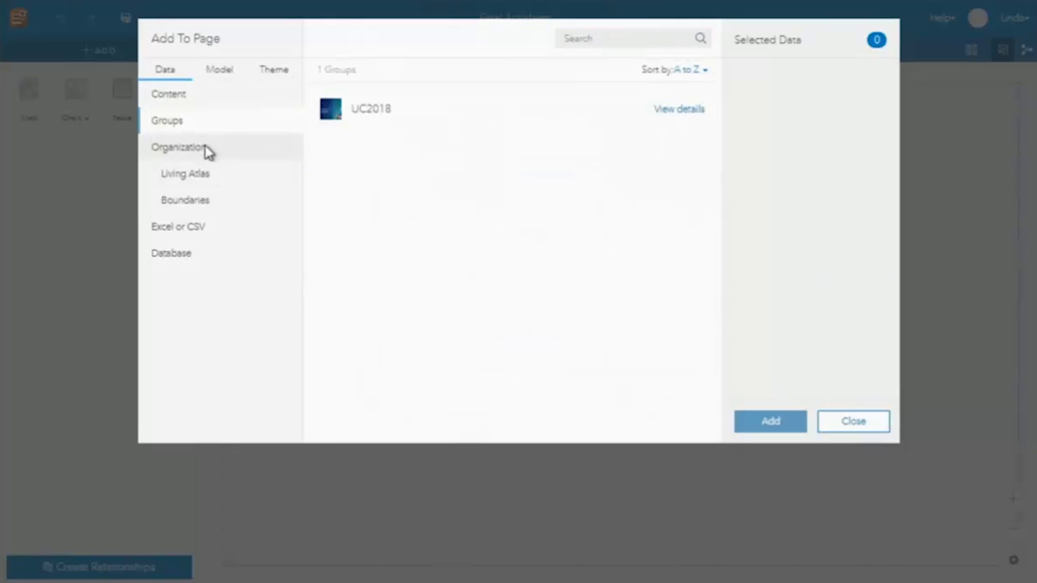
{"action": "left_click", "coordinate": [205, 151]}
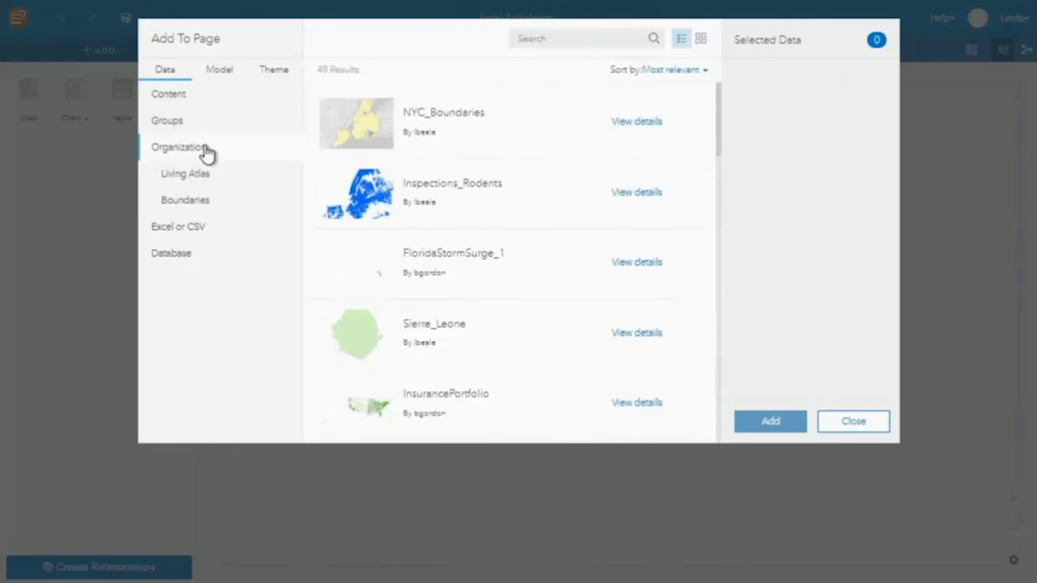
{"action": "left_click", "coordinate": [209, 173]}
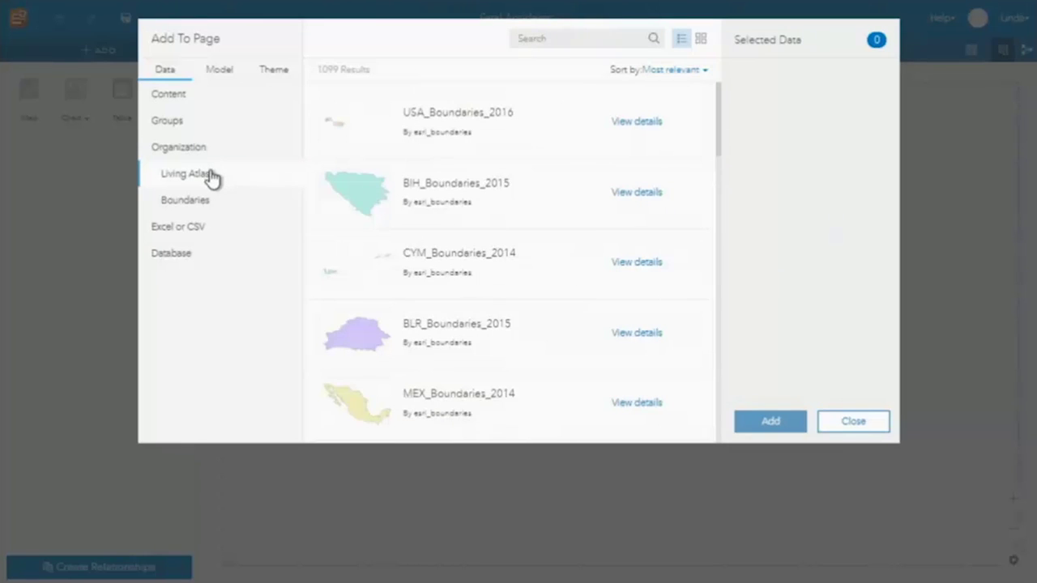
Step: Select only the USA_State layer of USA_Boundaries_2016 from the boundaries source
{"action": "left_click", "coordinate": [228, 207]}
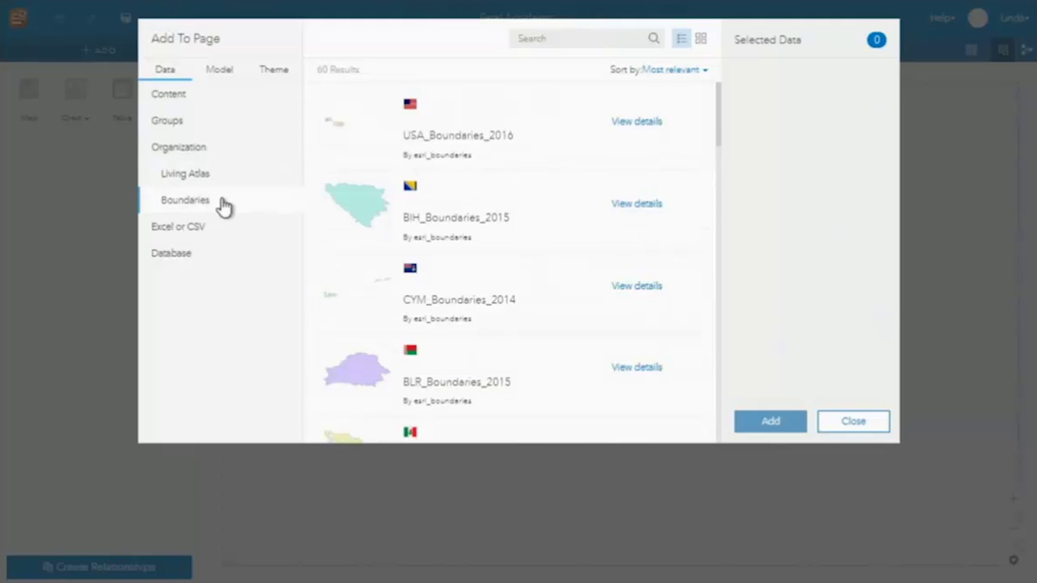
{"action": "left_click", "coordinate": [490, 115]}
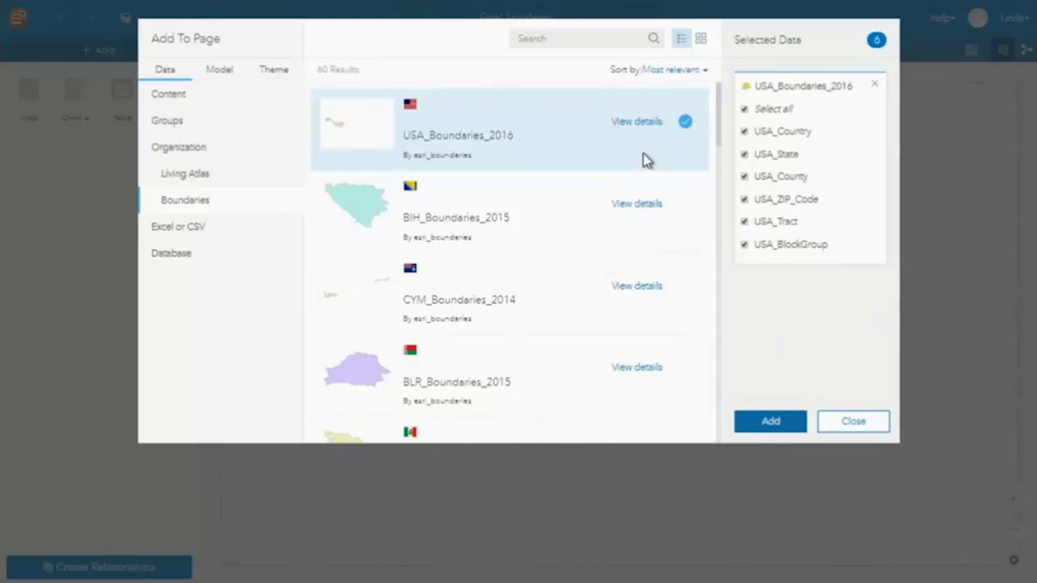
{"action": "left_click", "coordinate": [781, 108]}
{"action": "left_click", "coordinate": [781, 156]}
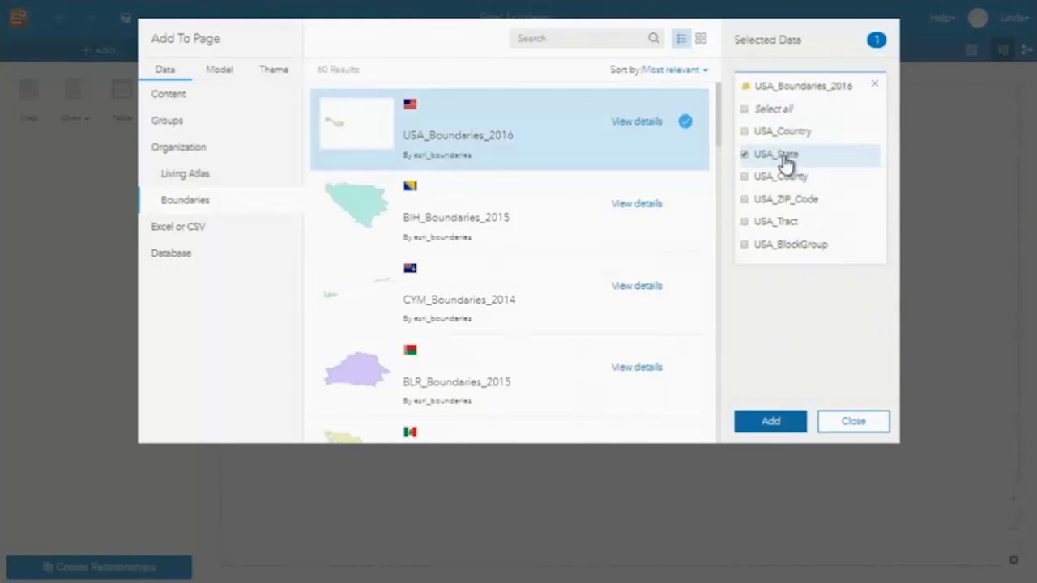
Step: Include the Excel files Accidents2016.xlsx and Miles Travelled.xlsx from the computer's FARS folder in the selected data
{"action": "left_click", "coordinate": [170, 230]}
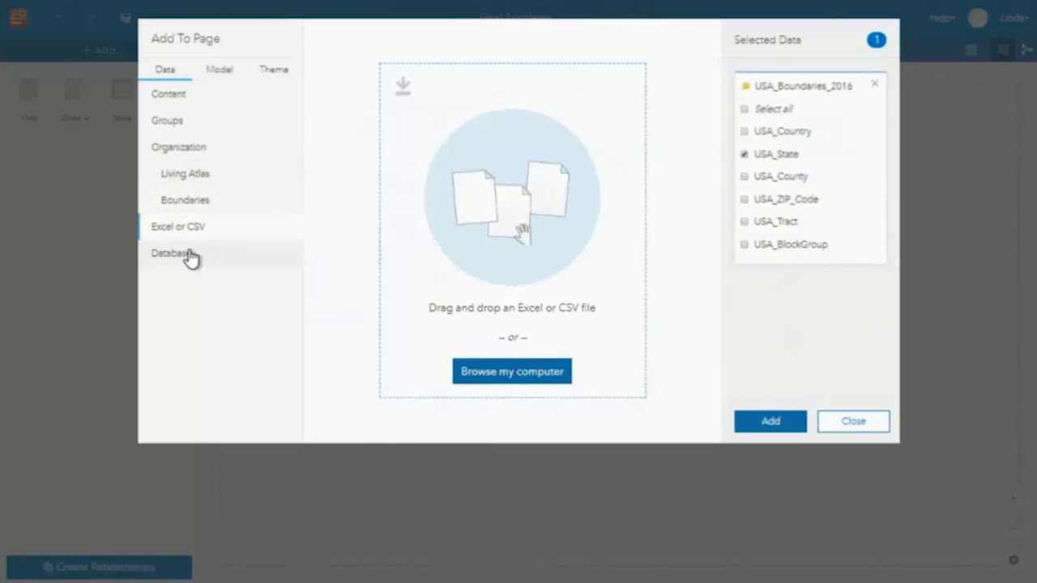
{"action": "left_click", "coordinate": [544, 371]}
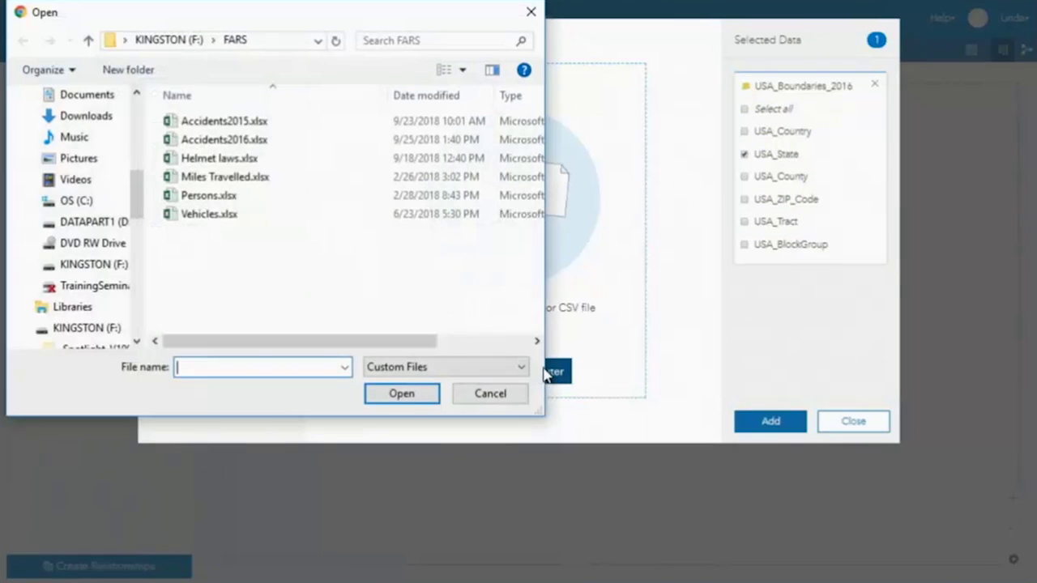
{"action": "left_click", "coordinate": [237, 142]}
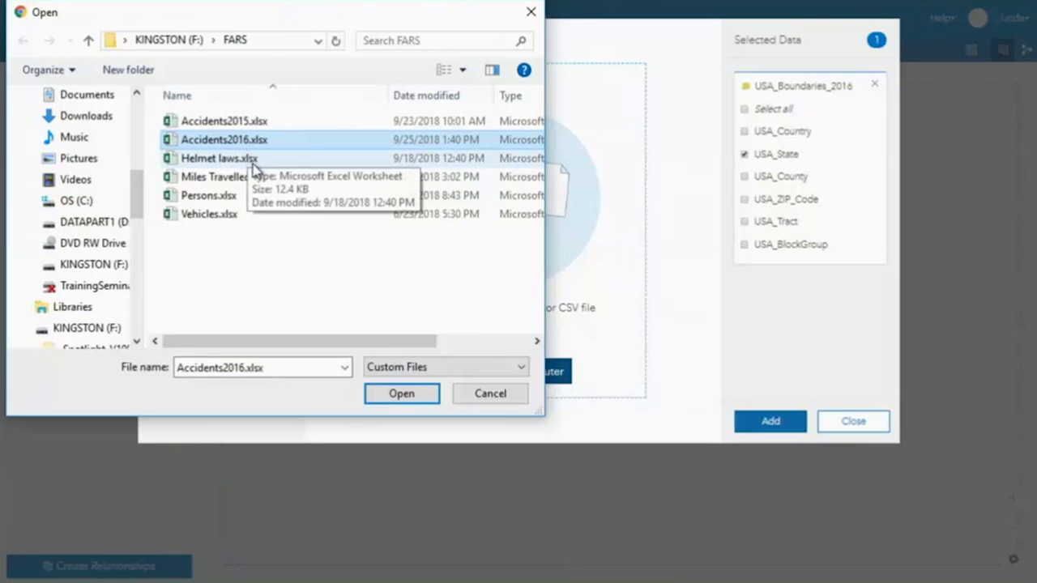
{"action": "left_click", "coordinate": [220, 180], "text": "shift"}
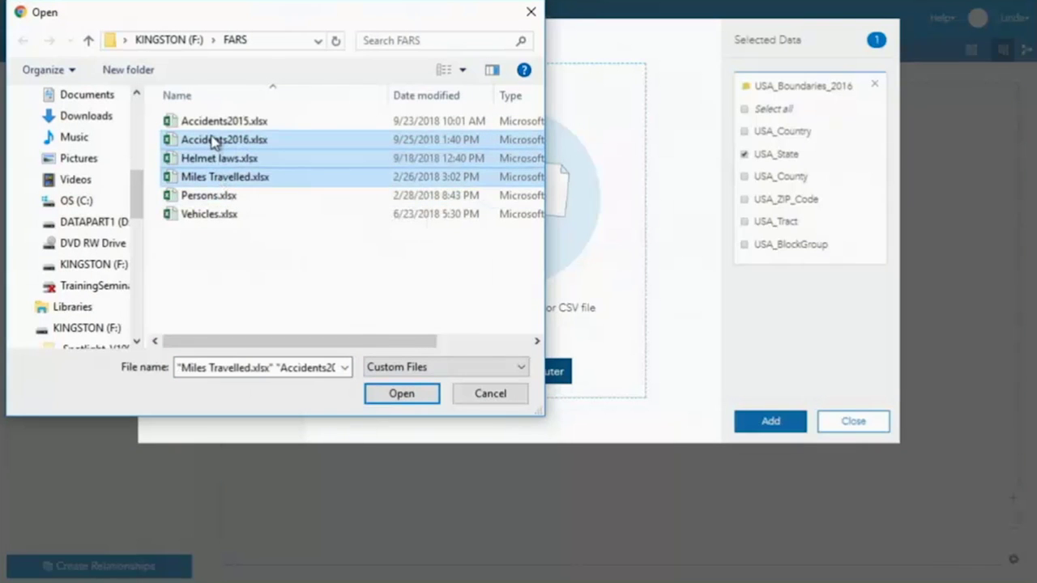
{"action": "left_click", "coordinate": [220, 139]}
{"action": "left_click", "coordinate": [225, 178], "text": "ctrl"}
{"action": "left_click", "coordinate": [402, 393]}
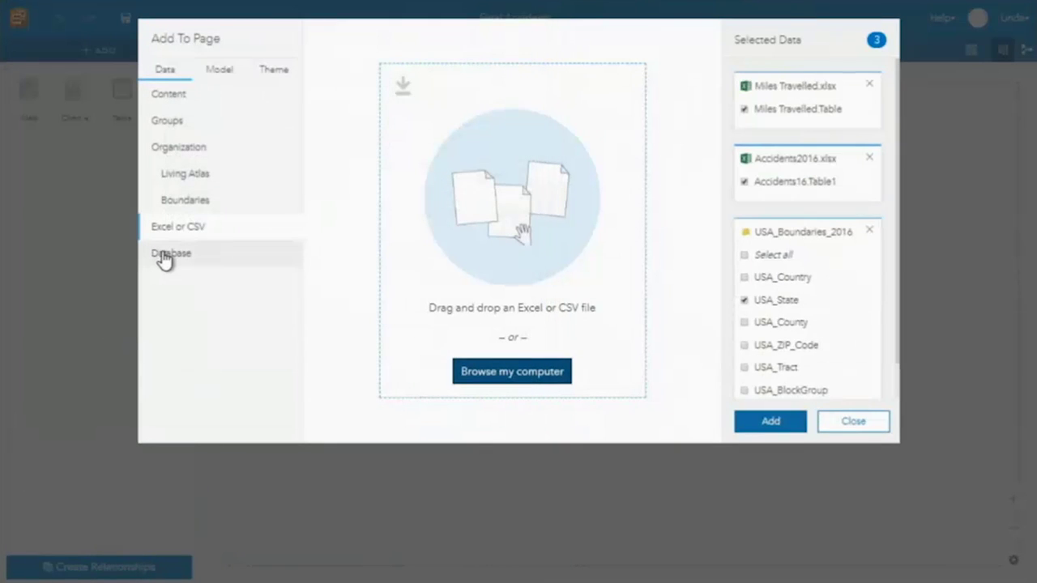
Step: Check the database connections source and add the selected state boundaries and Excel tables to the page
{"action": "left_click", "coordinate": [169, 255]}
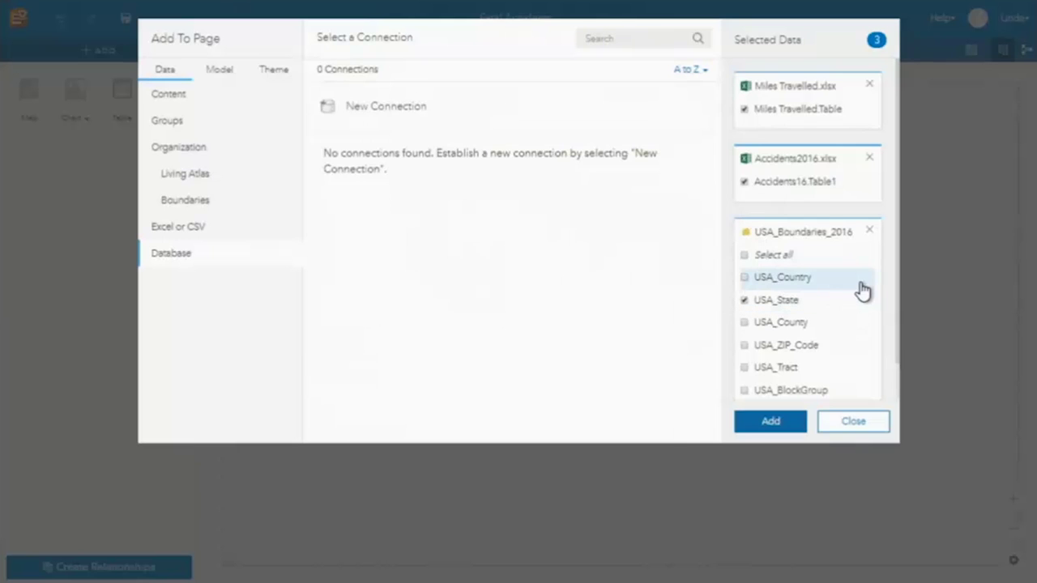
{"action": "scroll", "coordinate": [863, 287], "scroll_direction": "down", "scroll_amount": 1}
{"action": "scroll", "coordinate": [862, 287], "scroll_direction": "down", "scroll_amount": 1}
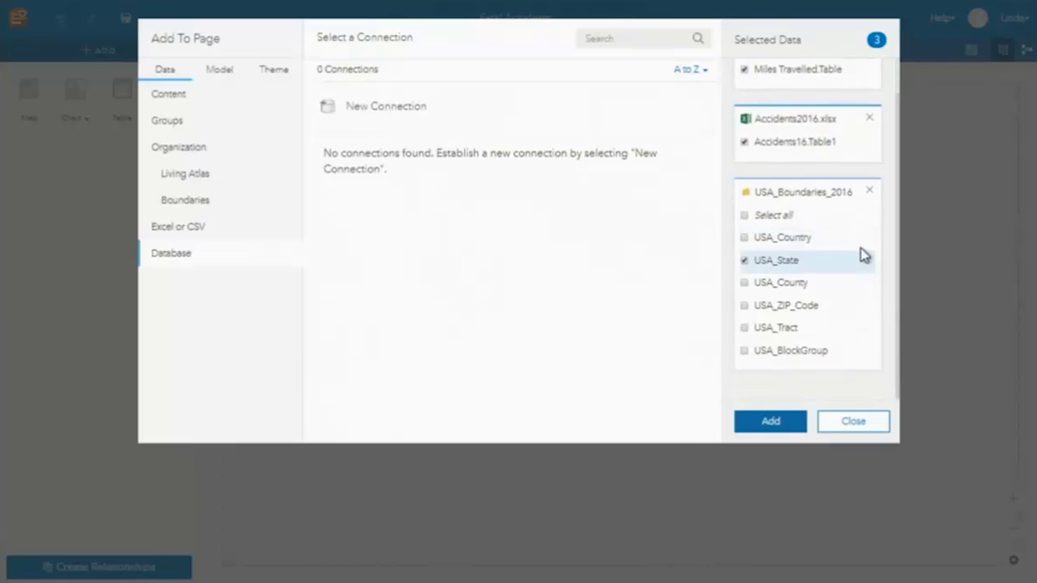
{"action": "left_click", "coordinate": [771, 422]}
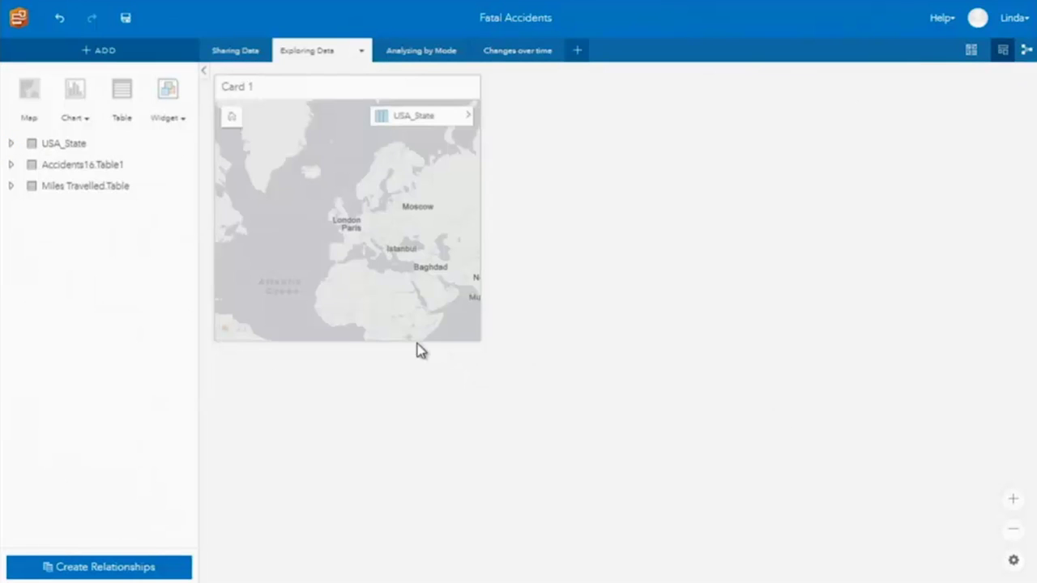
Step: Delete the USA_State map card from the Exploring Data page
{"action": "left_click_drag", "start_coordinate": [281, 275], "coordinate": [430, 224]}
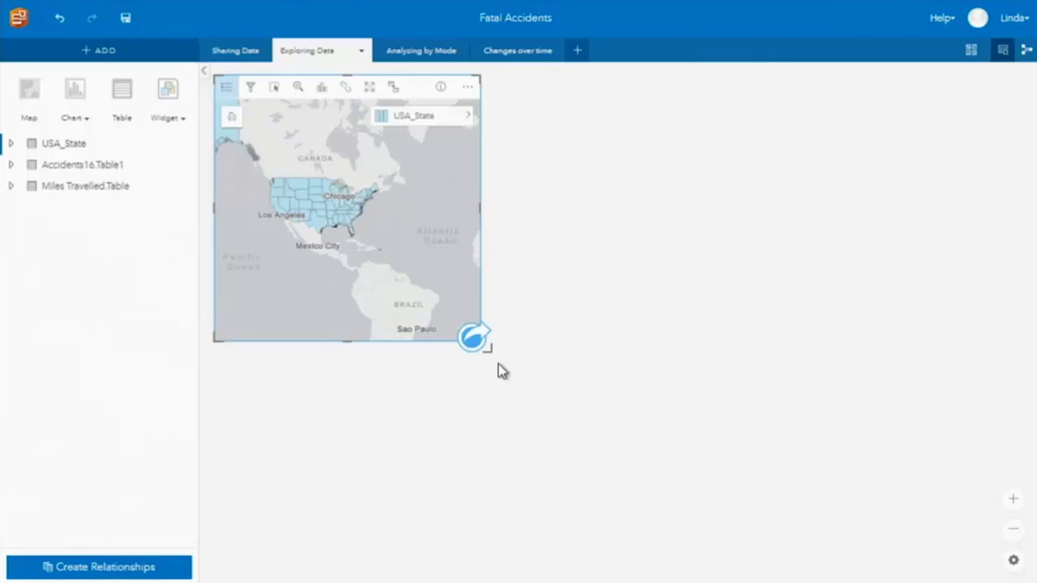
{"action": "left_click", "coordinate": [468, 86]}
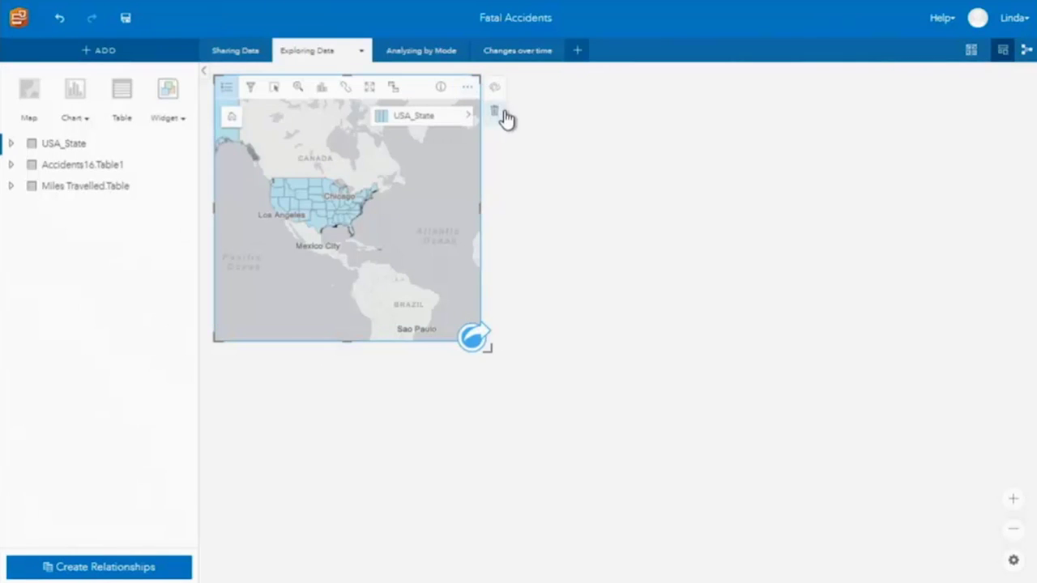
{"action": "left_click", "coordinate": [493, 109]}
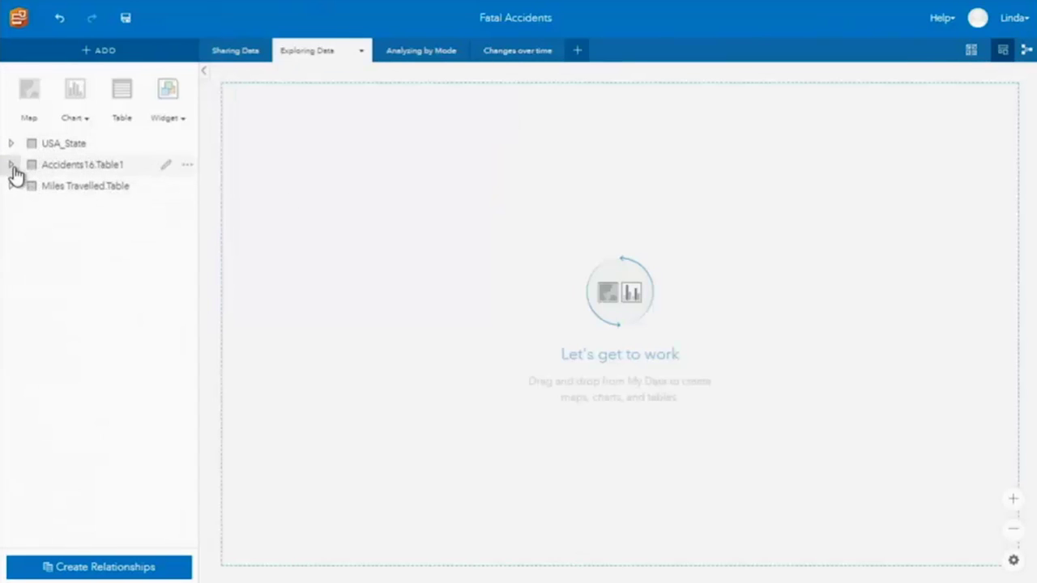
Step: Expand the Accidents16.Table1 fields and review the data type options for STATE NO without changing its type
{"action": "left_click", "coordinate": [68, 167]}
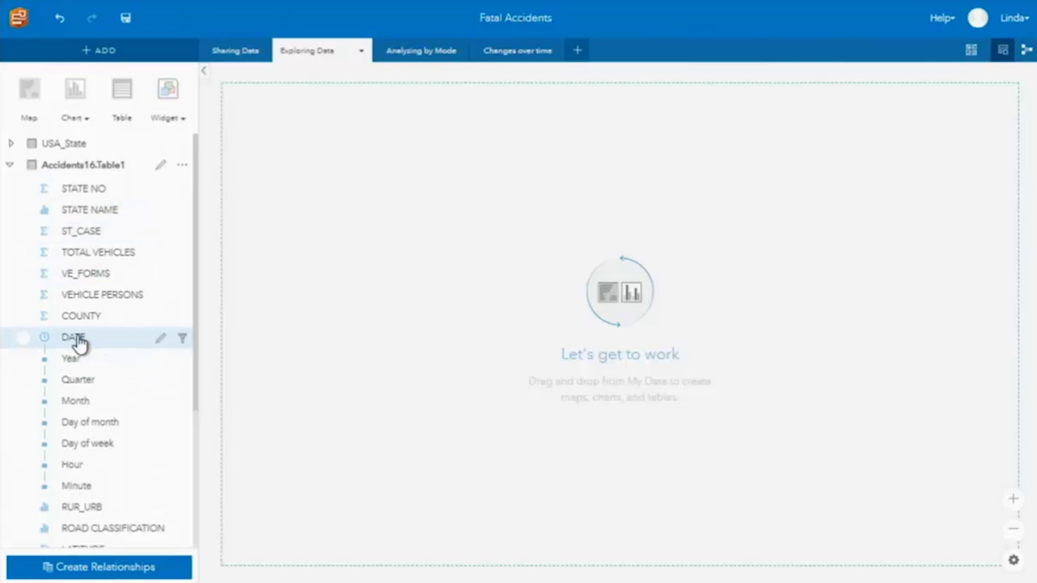
{"action": "left_click", "coordinate": [43, 191]}
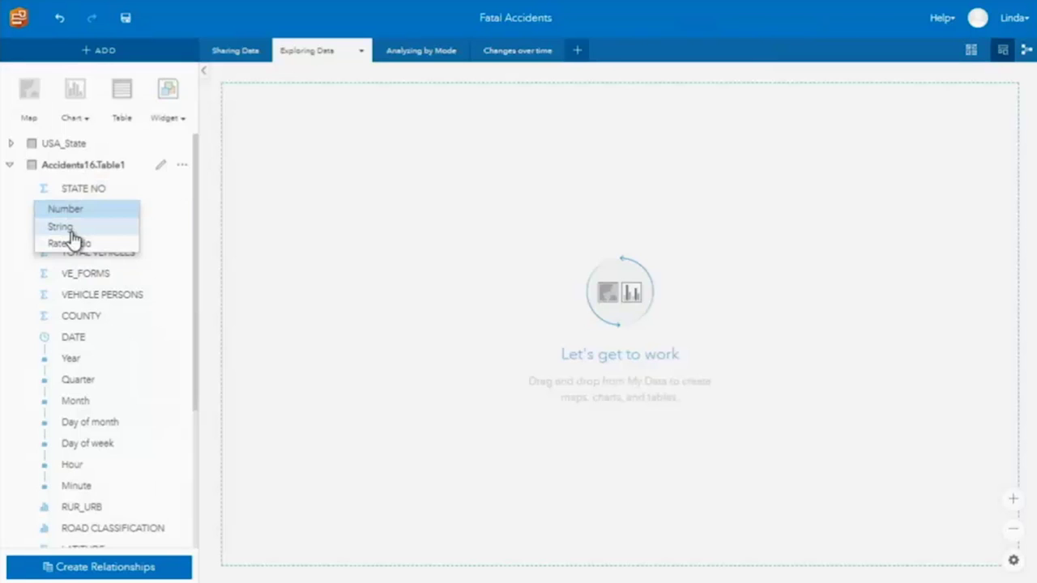
{"action": "left_click", "coordinate": [235, 269]}
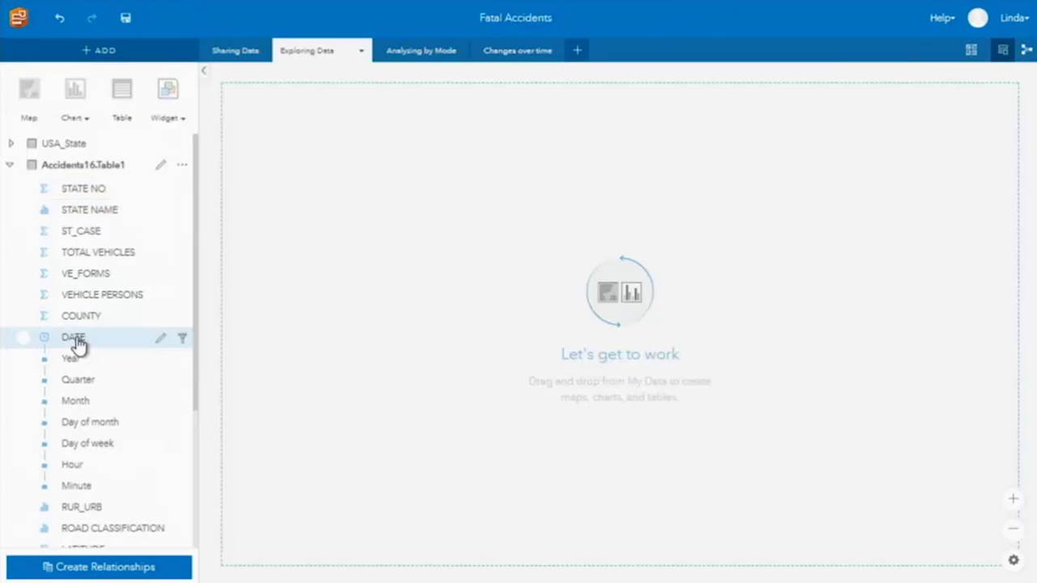
Step: Create a time series chart from the DATE field and, beside it, a bar chart from the Month subfield
{"action": "left_click_drag", "start_coordinate": [77, 344], "coordinate": [332, 128]}
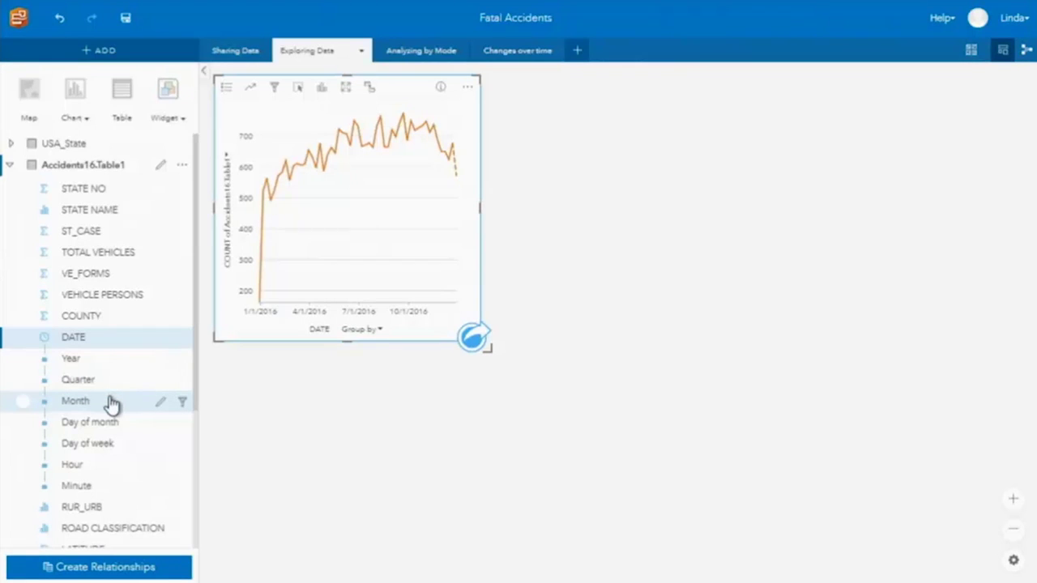
{"action": "left_click_drag", "start_coordinate": [97, 405], "coordinate": [616, 143]}
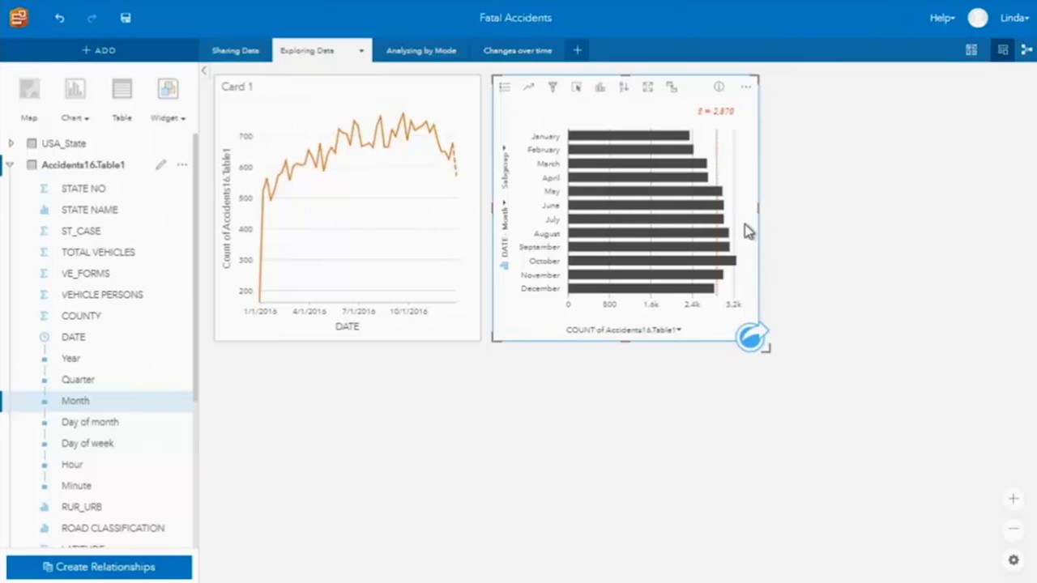
Step: Change the bar chart's category field to DATE - Day of week
{"action": "mouse_move", "coordinate": [732, 195]}
{"action": "left_click", "coordinate": [505, 266]}
{"action": "scroll", "coordinate": [564, 392], "scroll_direction": "down", "scroll_amount": 4}
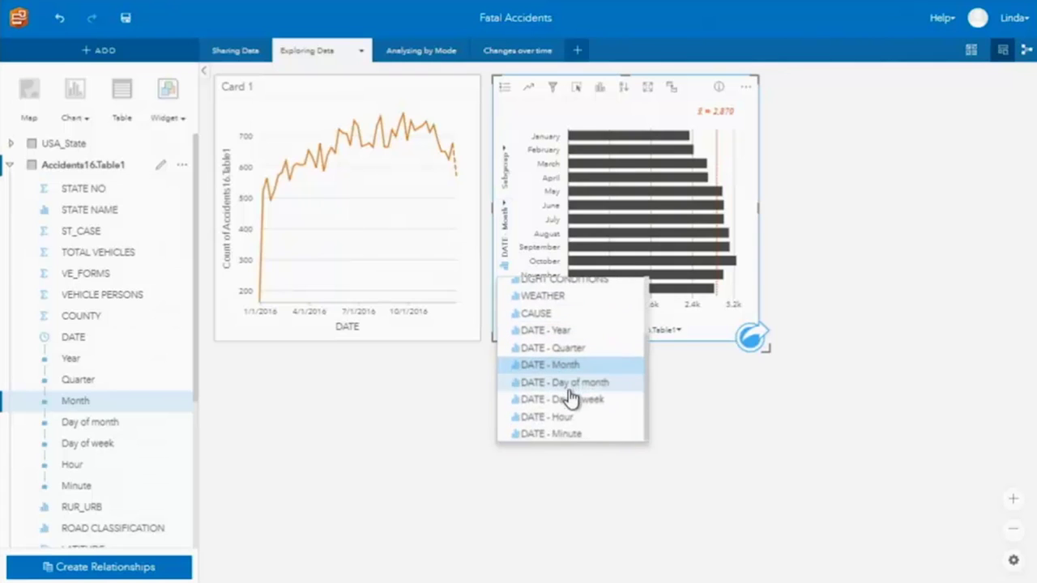
{"action": "left_click", "coordinate": [571, 399]}
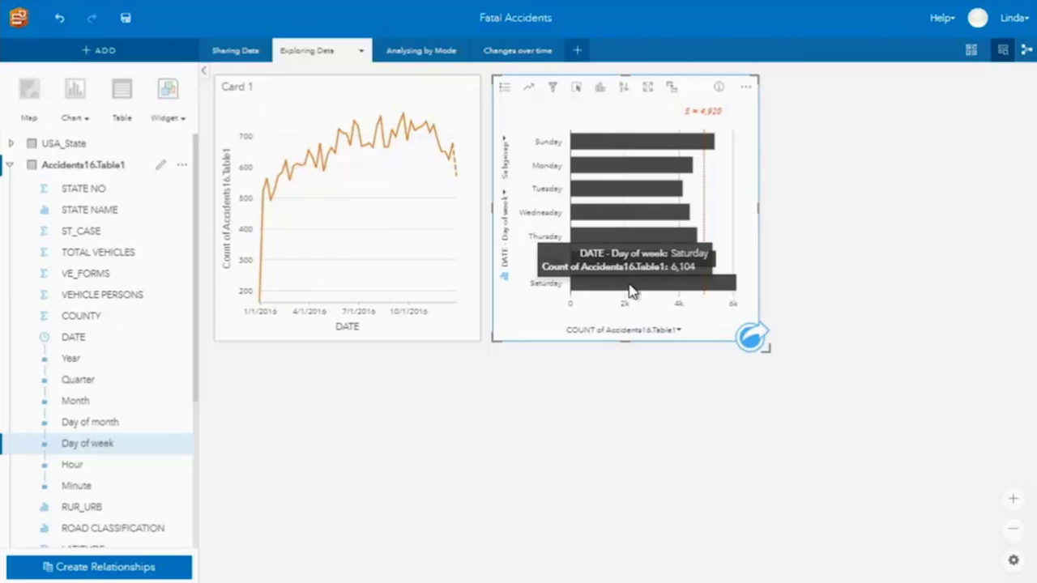
Step: Subgroup the day-of-week bar chart by DATE - Month
{"action": "mouse_move", "coordinate": [695, 149]}
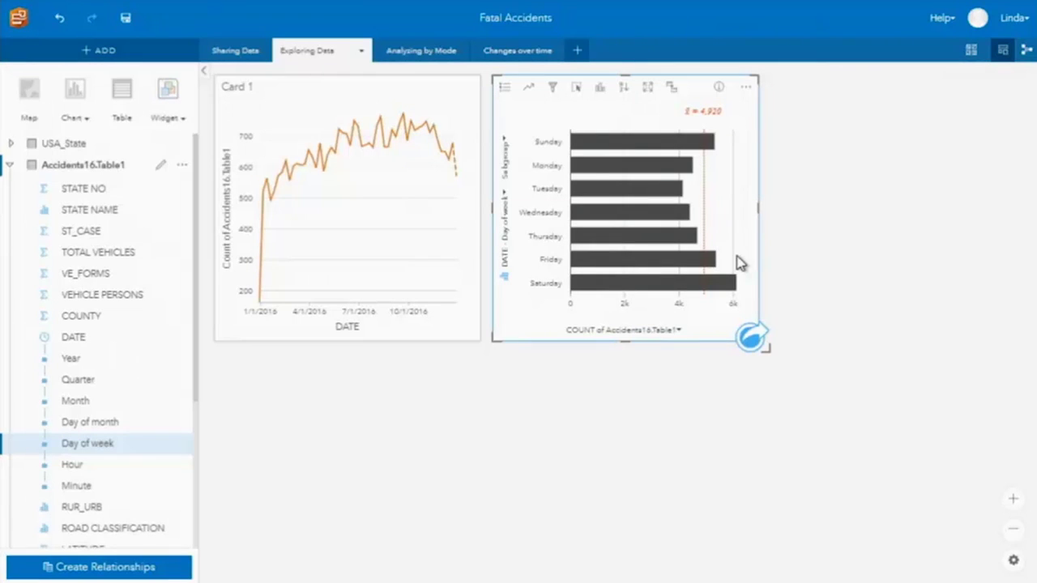
{"action": "left_click", "coordinate": [504, 169]}
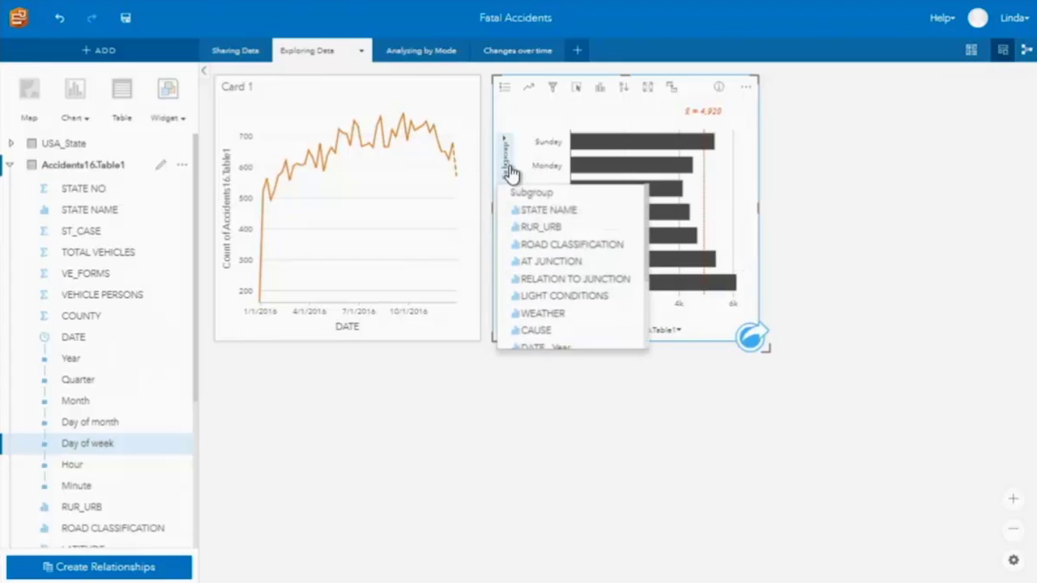
{"action": "scroll", "coordinate": [595, 291], "scroll_direction": "down", "scroll_amount": 3}
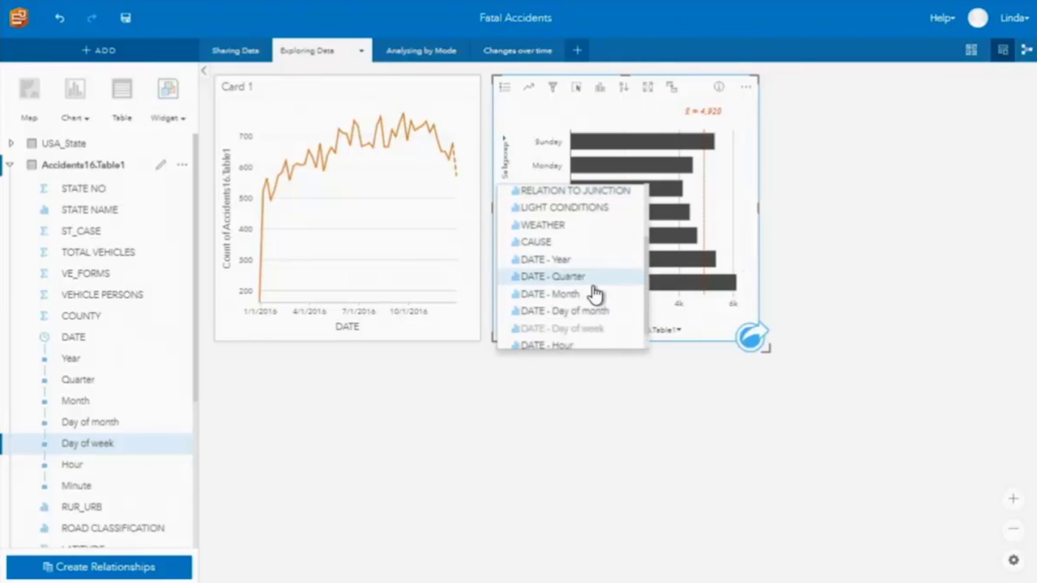
{"action": "left_click", "coordinate": [593, 273]}
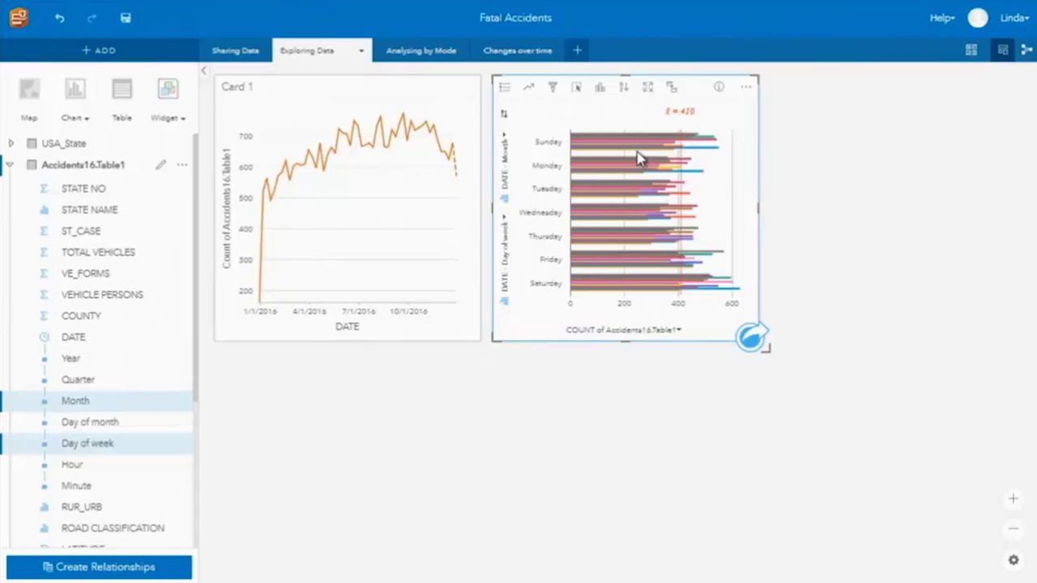
Step: Convert the subgrouped bar chart to a heat chart and widen its card so all month columns are readable
{"action": "left_click", "coordinate": [600, 94]}
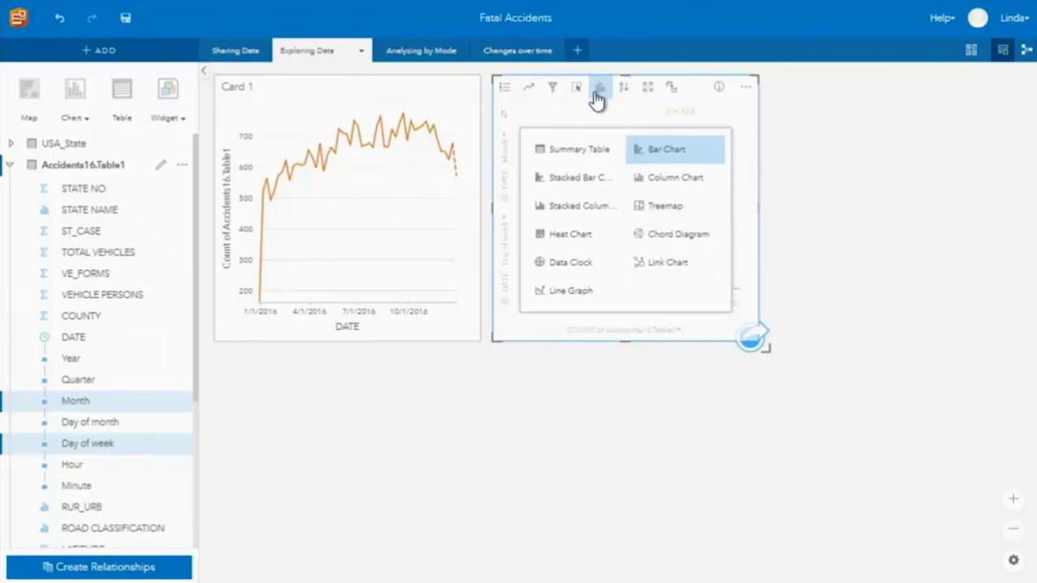
{"action": "left_click", "coordinate": [571, 234]}
{"action": "left_click_drag", "start_coordinate": [765, 347], "coordinate": [907, 332]}
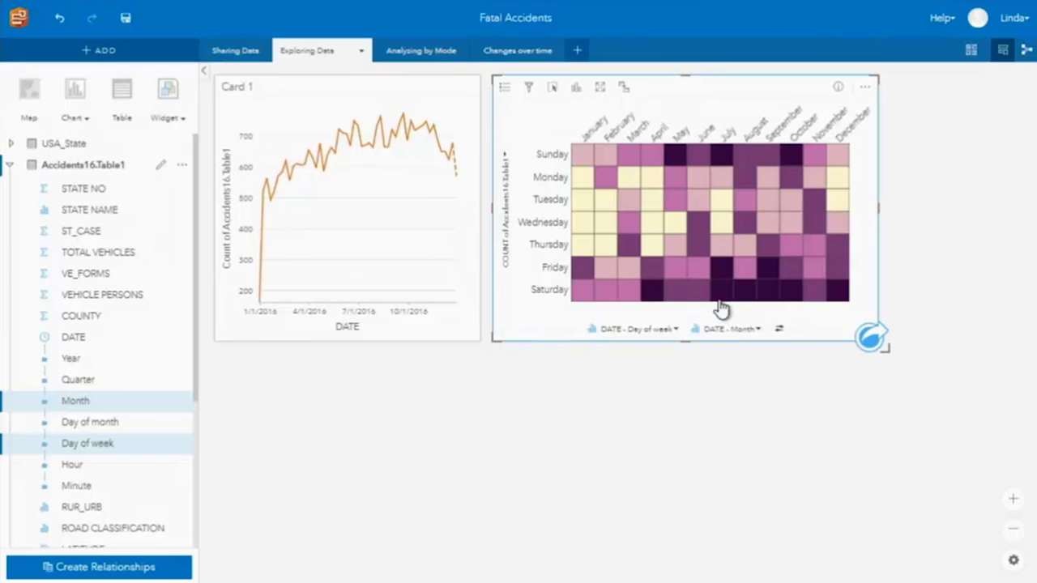
{"action": "left_click", "coordinate": [956, 180]}
Step: Create a column chart from the ROAD CLASSIFICATION field below the time series card
{"action": "left_click_drag", "start_coordinate": [88, 510], "coordinate": [344, 401]}
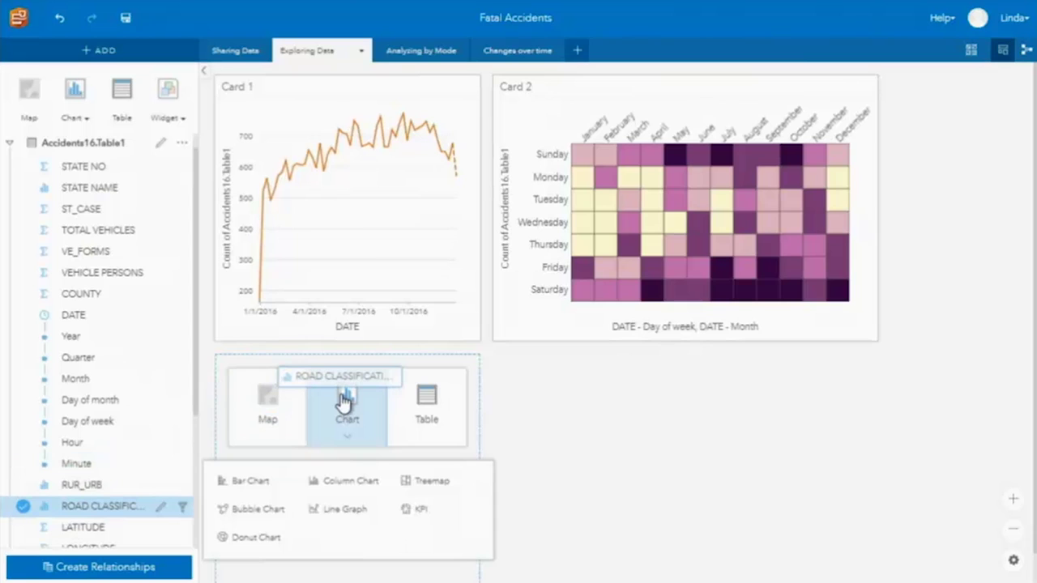
{"action": "left_click_drag", "start_coordinate": [344, 401], "coordinate": [354, 482]}
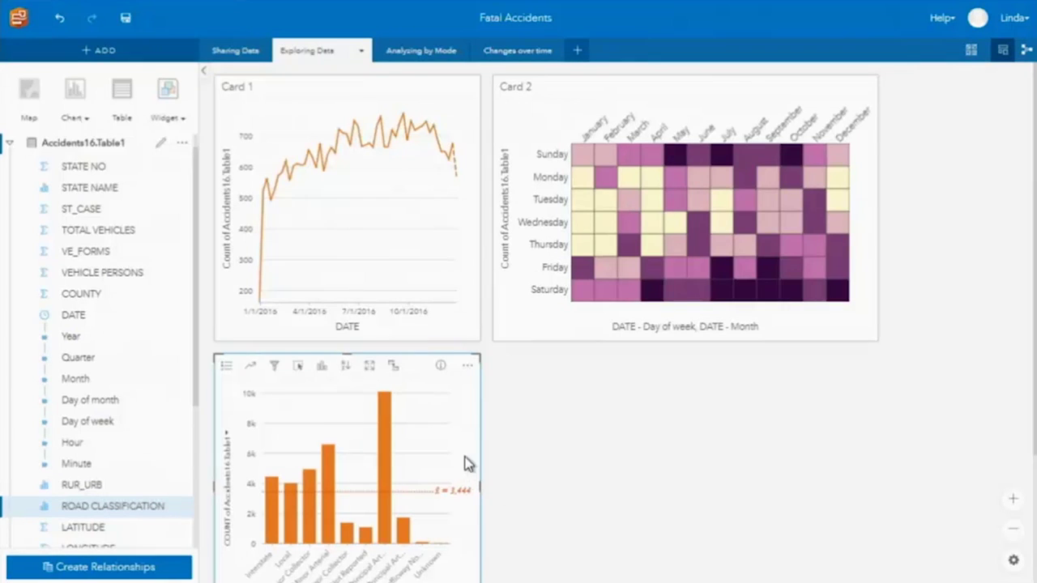
{"action": "mouse_move", "coordinate": [384, 462]}
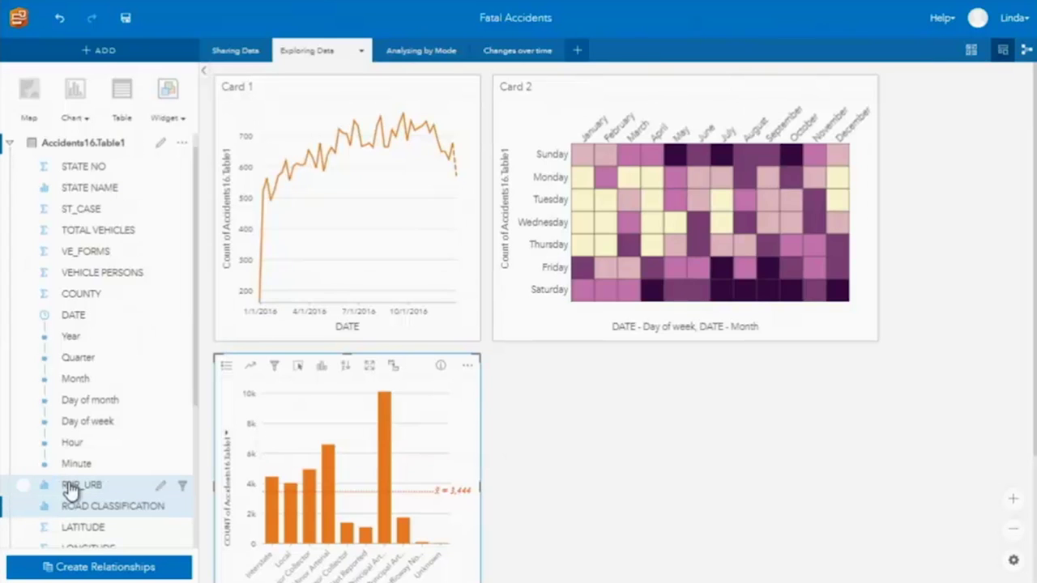
{"action": "scroll", "coordinate": [72, 486], "scroll_direction": "down", "scroll_amount": 1}
{"action": "scroll", "coordinate": [72, 486], "scroll_direction": "down", "scroll_amount": 4}
{"action": "left_click_drag", "start_coordinate": [81, 351], "coordinate": [705, 399]}
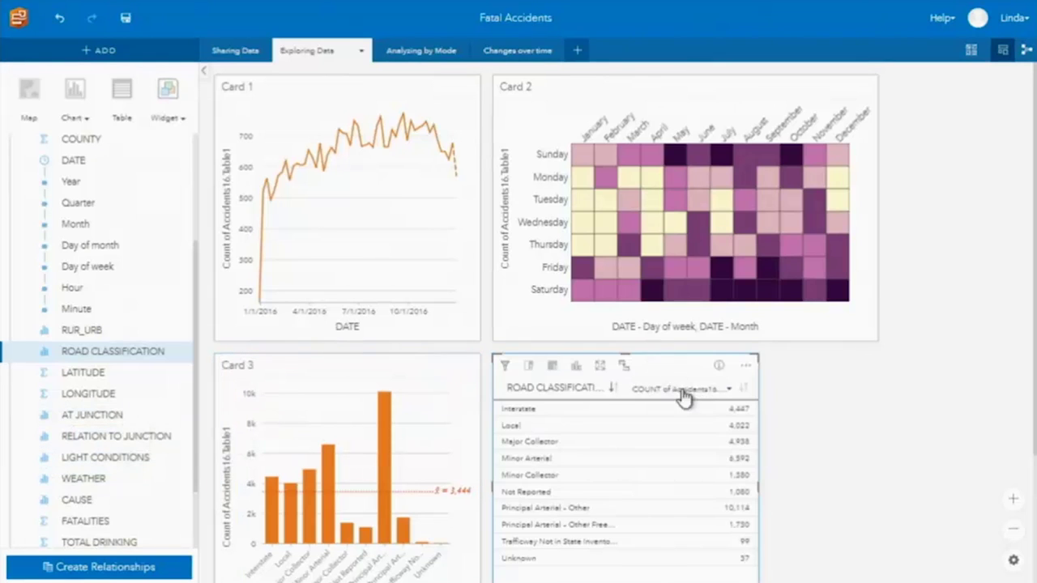
{"action": "left_click", "coordinate": [773, 366]}
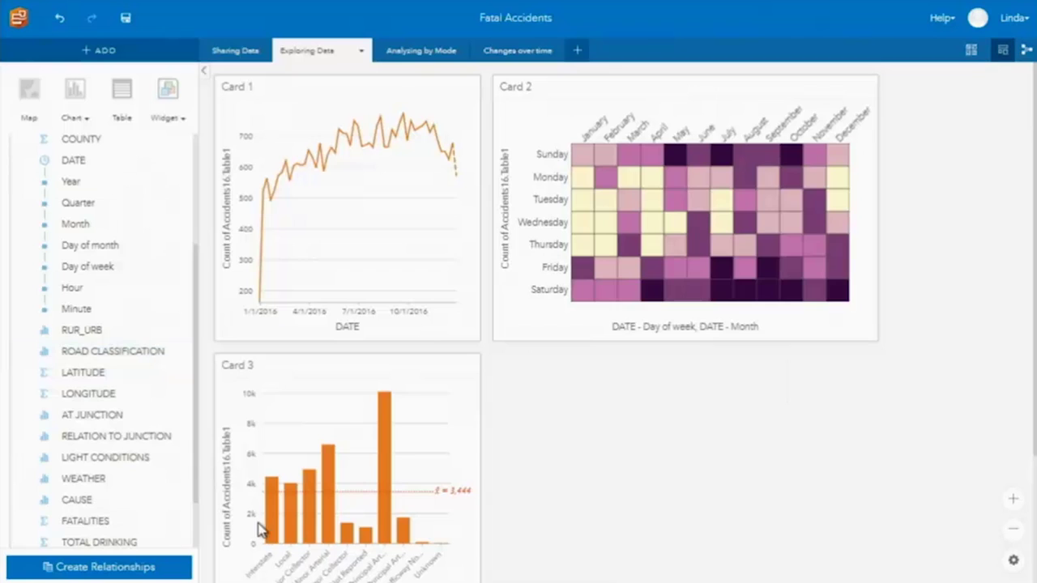
Step: Create a summary table from the LIGHT CONDITIONS field beside the road classification chart and sort it by accident count in descending order
{"action": "left_click", "coordinate": [93, 438]}
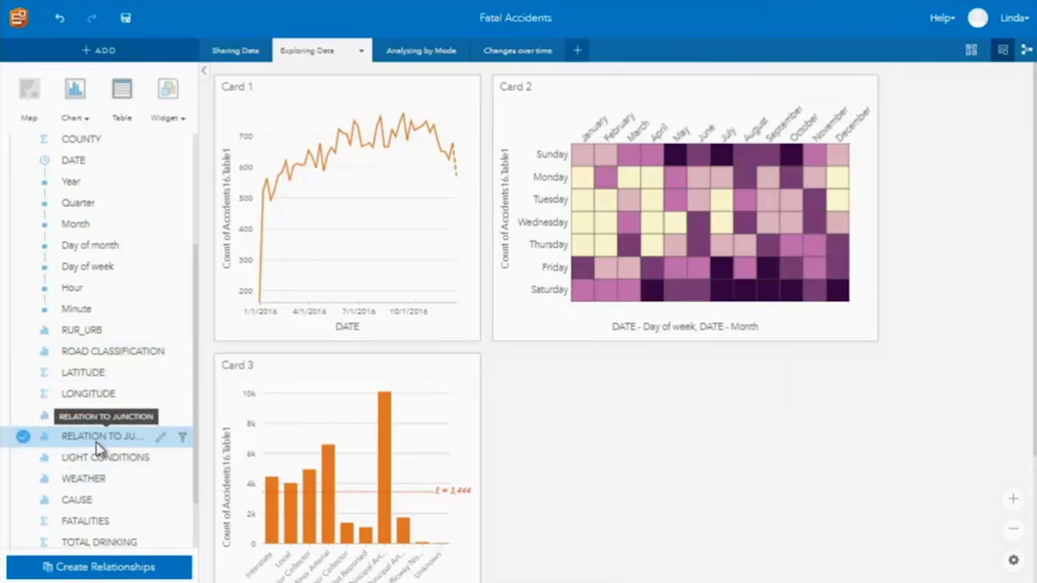
{"action": "left_click_drag", "start_coordinate": [132, 458], "coordinate": [705, 406]}
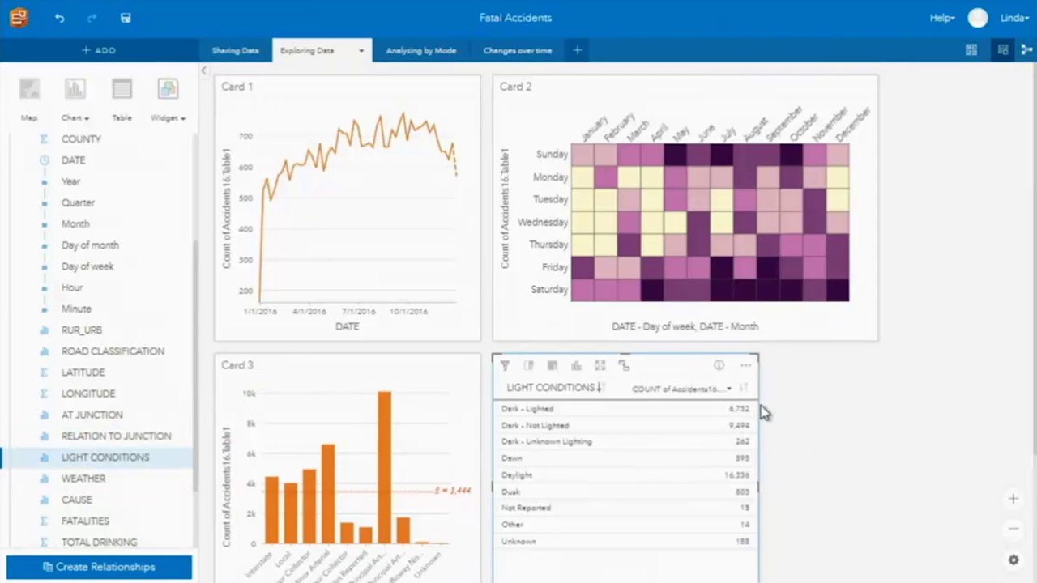
{"action": "left_click", "coordinate": [745, 388]}
{"action": "left_click", "coordinate": [746, 388]}
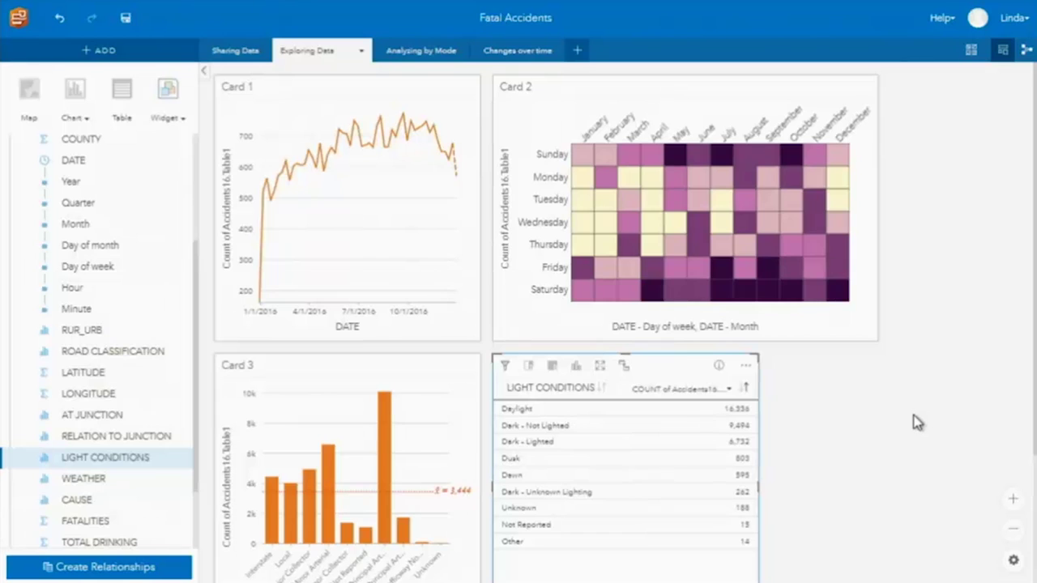
{"action": "scroll", "coordinate": [822, 378], "scroll_direction": "down", "scroll_amount": 1}
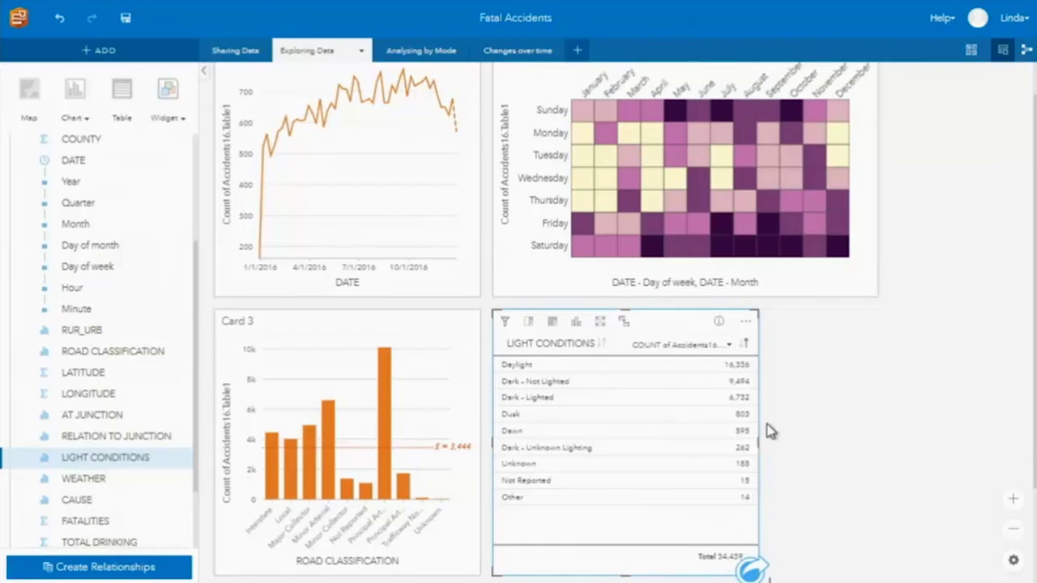
{"action": "left_click", "coordinate": [860, 431]}
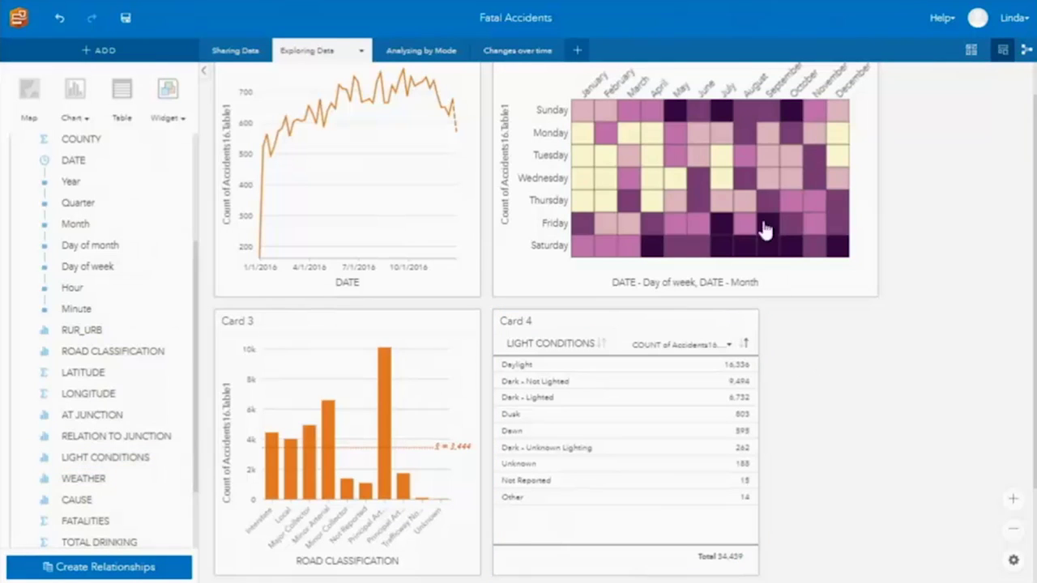
Step: Enable location on Accidents16.Table1 by coordinates, using LONGITUDE and LATITUDE with spatial reference 4326 - GCS WGS 1984
{"action": "scroll", "coordinate": [908, 380], "scroll_direction": "up", "scroll_amount": 2}
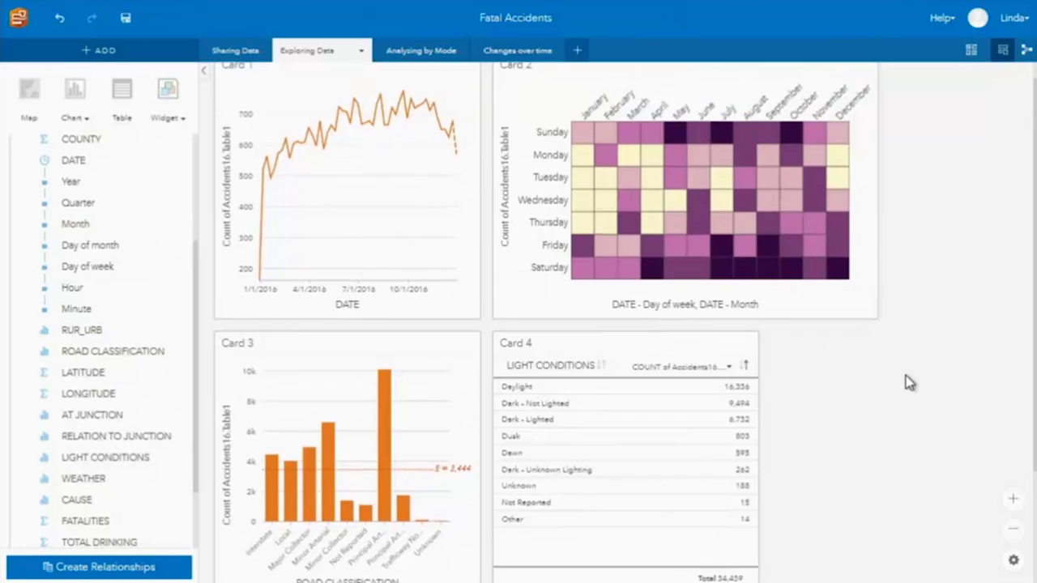
{"action": "scroll", "coordinate": [121, 405], "scroll_direction": "up", "scroll_amount": 2}
{"action": "scroll", "coordinate": [87, 384], "scroll_direction": "up", "scroll_amount": 5}
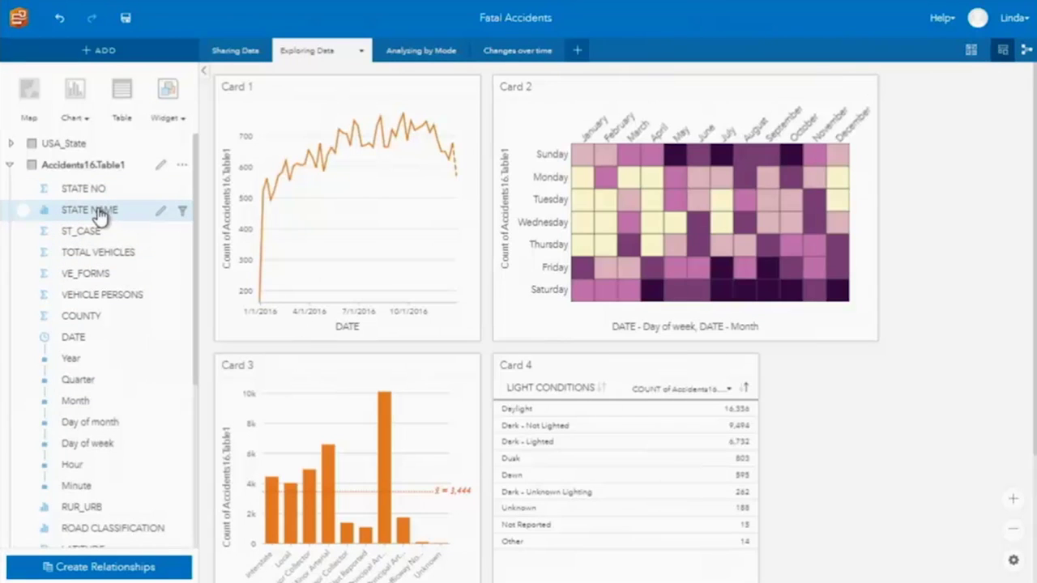
{"action": "scroll", "coordinate": [136, 452], "scroll_direction": "down", "scroll_amount": 1}
{"action": "scroll", "coordinate": [137, 452], "scroll_direction": "down", "scroll_amount": 1}
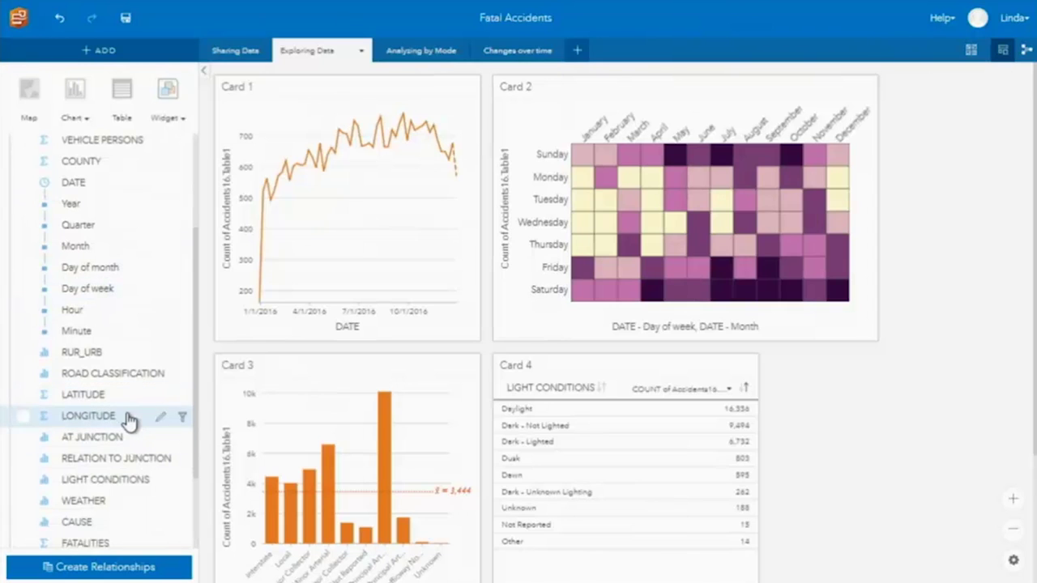
{"action": "scroll", "coordinate": [121, 466], "scroll_direction": "up", "scroll_amount": 2}
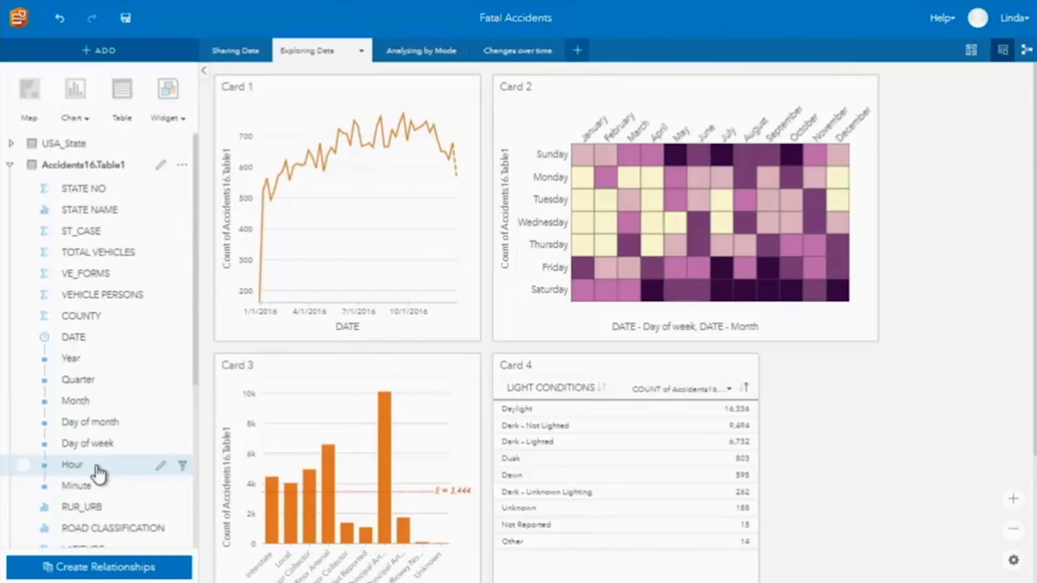
{"action": "left_click", "coordinate": [181, 164]}
{"action": "left_click", "coordinate": [212, 167]}
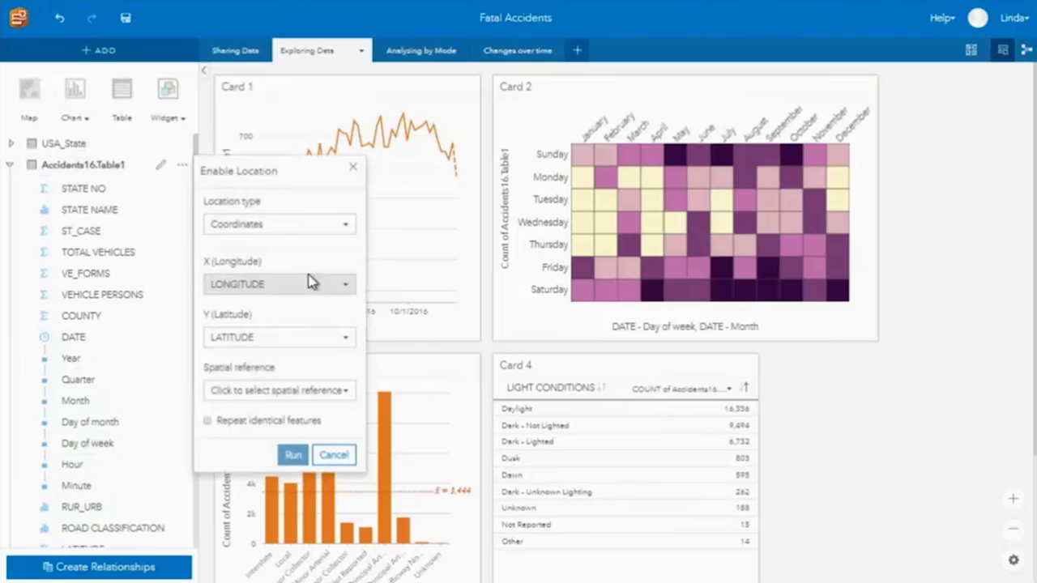
{"action": "left_click", "coordinate": [308, 395]}
{"action": "left_click", "coordinate": [354, 193]}
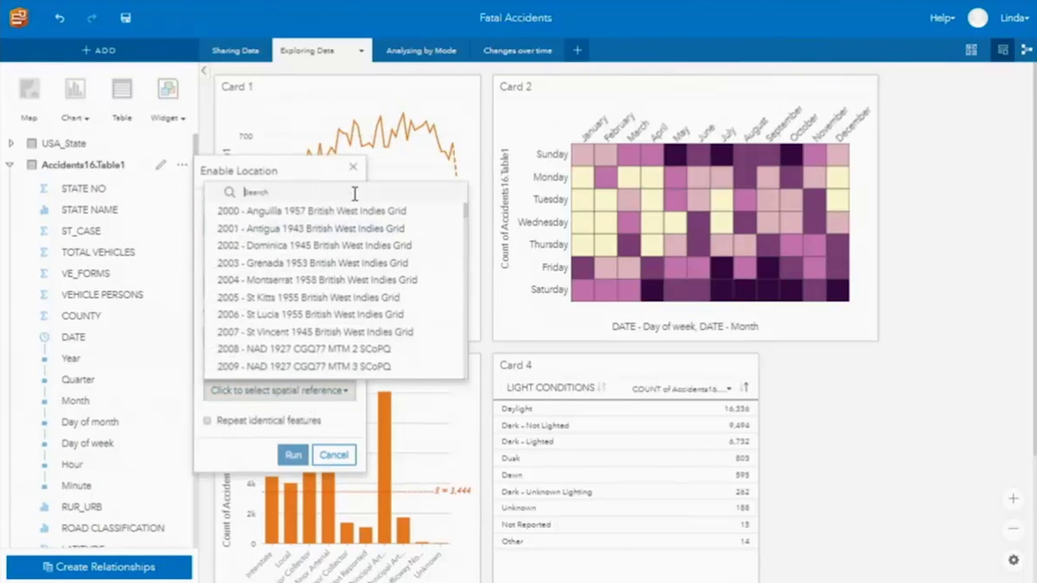
{"action": "type", "text": "4326"}
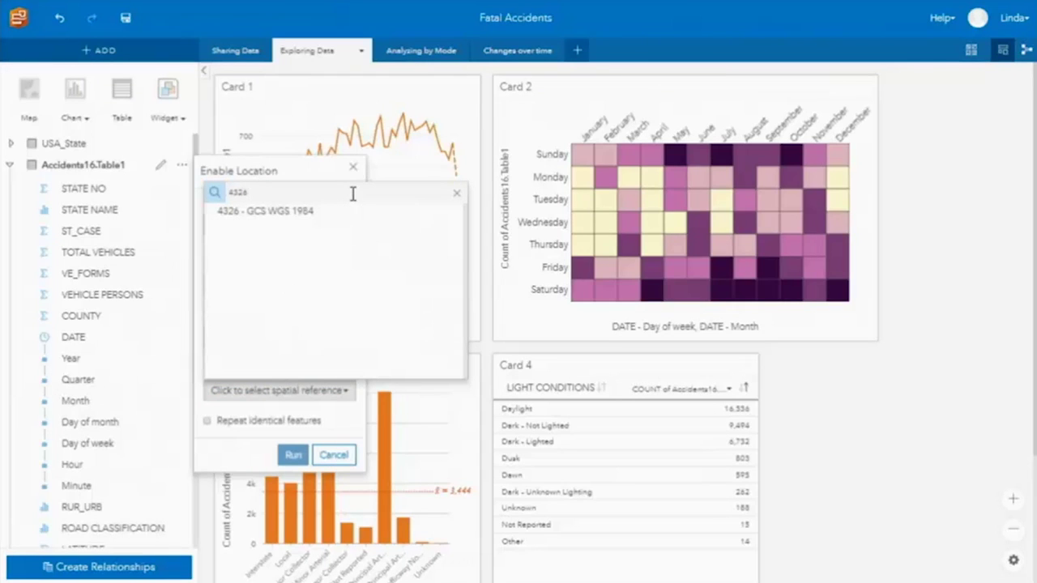
{"action": "left_click", "coordinate": [314, 212]}
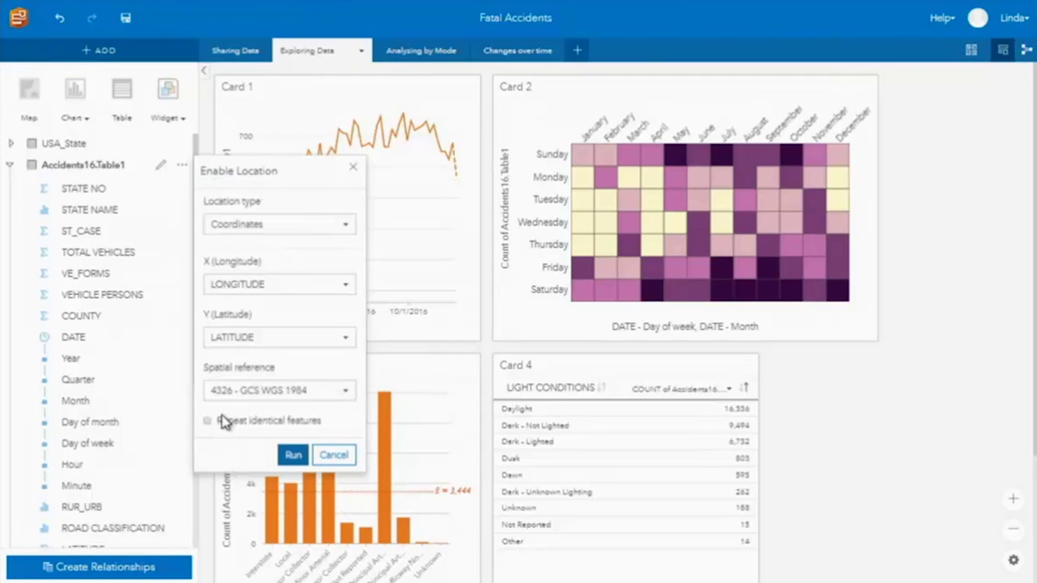
{"action": "left_click", "coordinate": [292, 454]}
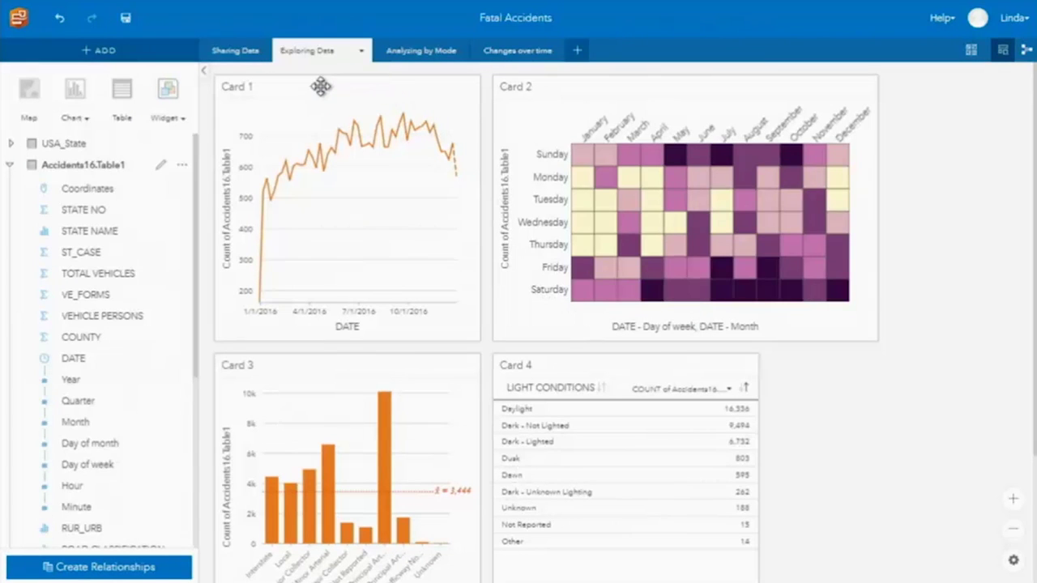
Step: Move the time series card beside the light conditions table and create a map from the accidents' Coordinates field in its former place
{"action": "left_click_drag", "start_coordinate": [321, 86], "coordinate": [959, 367]}
{"action": "left_click_drag", "start_coordinate": [77, 188], "coordinate": [261, 134]}
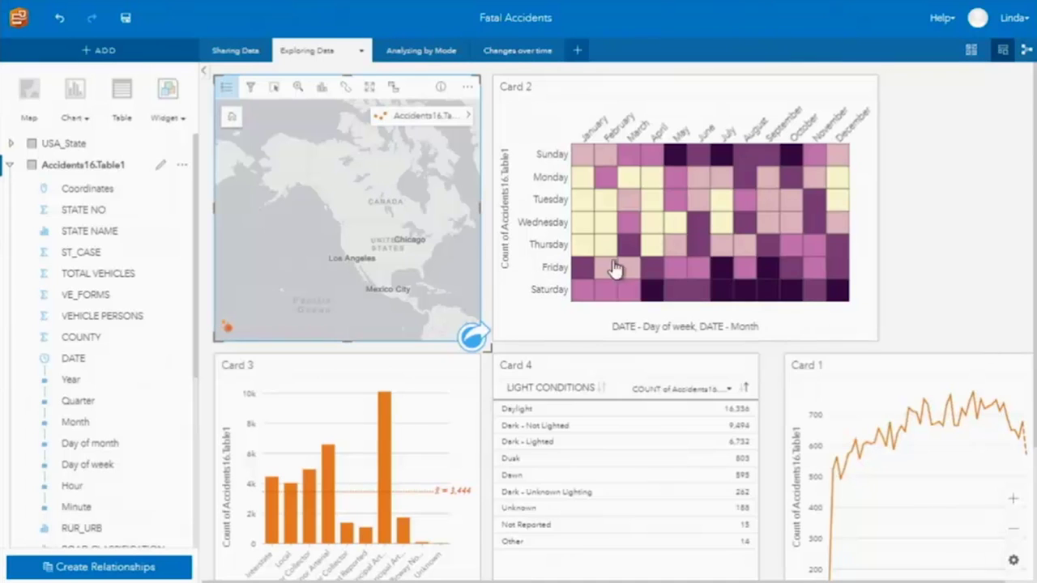
{"action": "scroll", "coordinate": [929, 278], "scroll_direction": "down", "scroll_amount": 1}
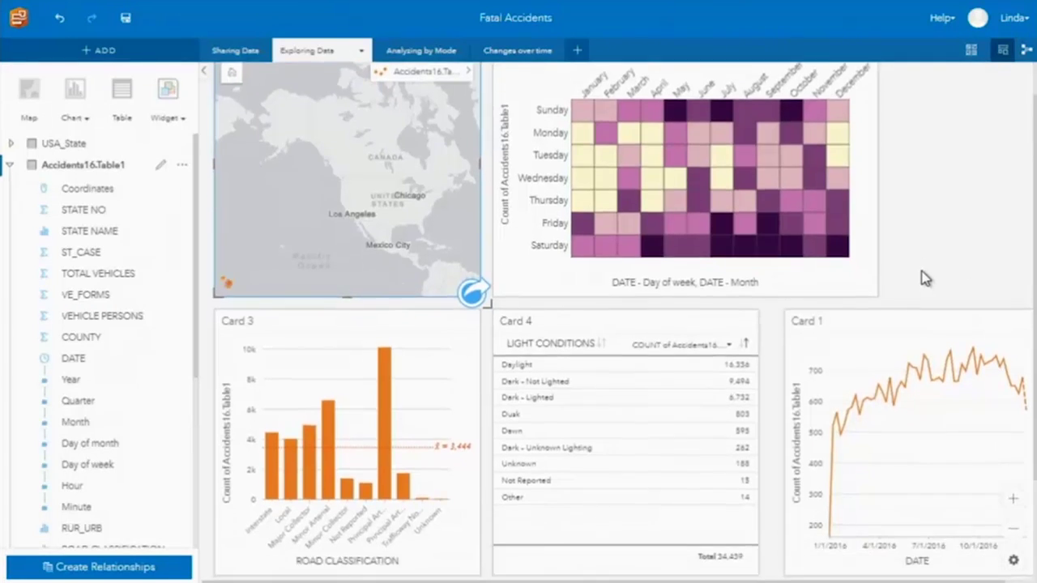
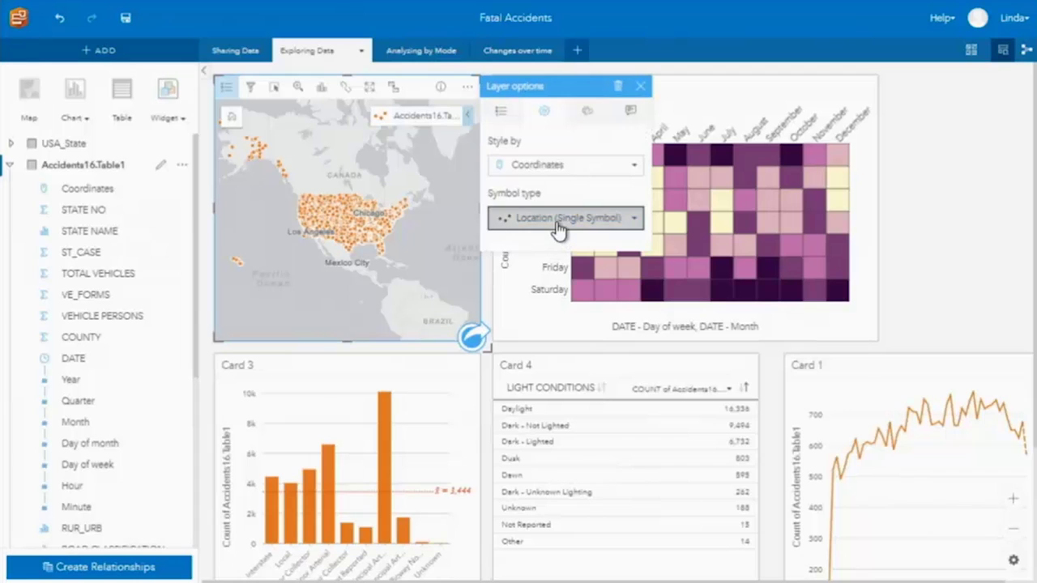
Step: Symbolize the accident map as Bins with a higher resolution, framed on the United States
{"action": "left_click", "coordinate": [531, 280]}
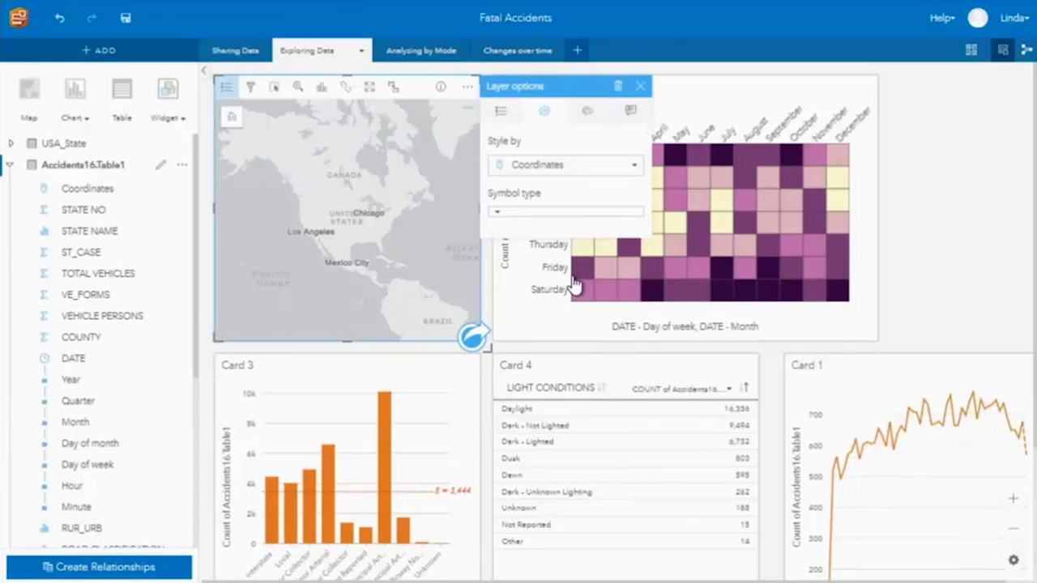
{"action": "left_click", "coordinate": [619, 261]}
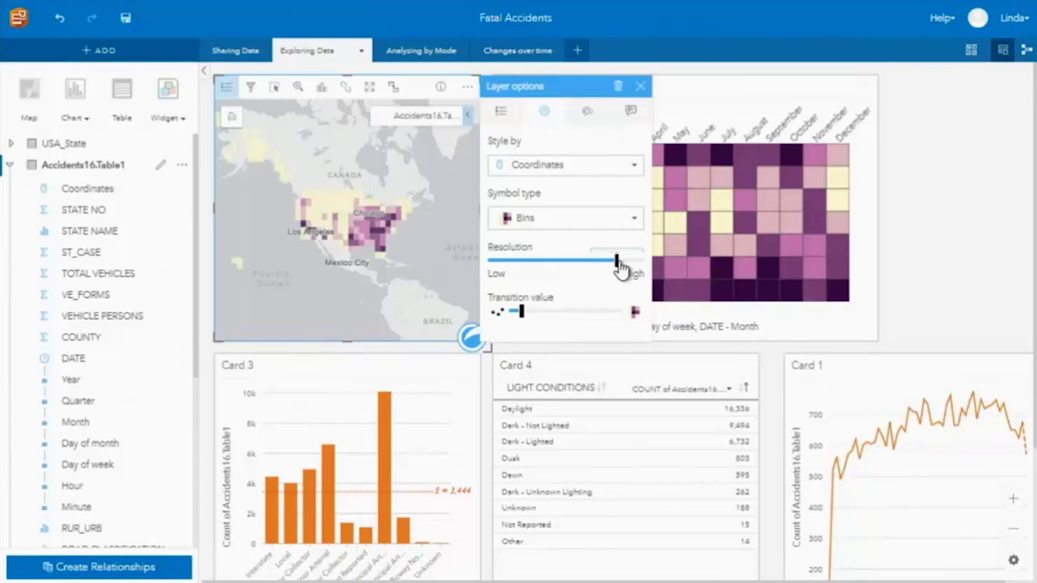
{"action": "left_click_drag", "start_coordinate": [306, 280], "coordinate": [432, 201]}
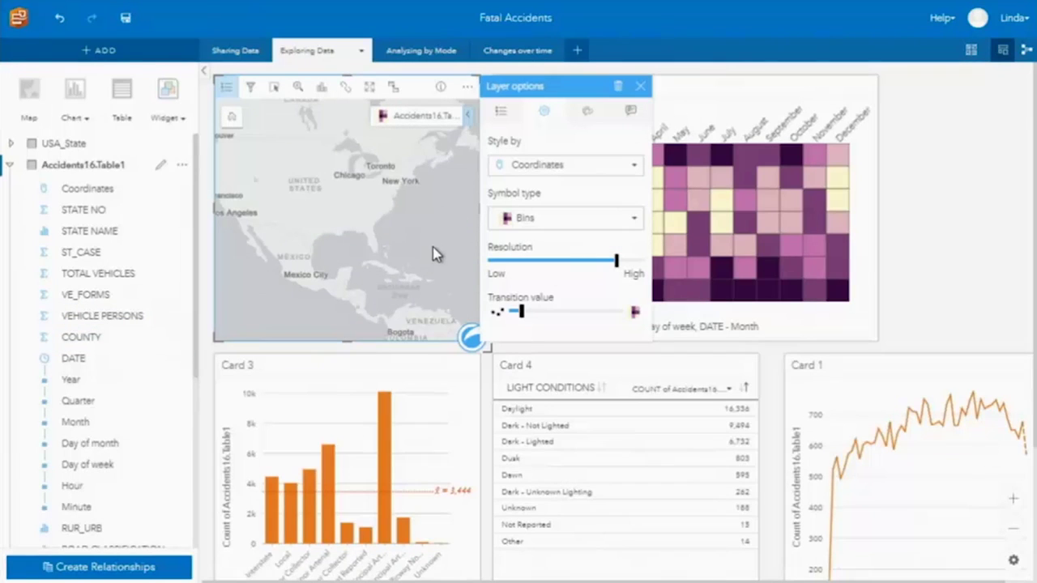
{"action": "left_click_drag", "start_coordinate": [440, 250], "coordinate": [462, 236]}
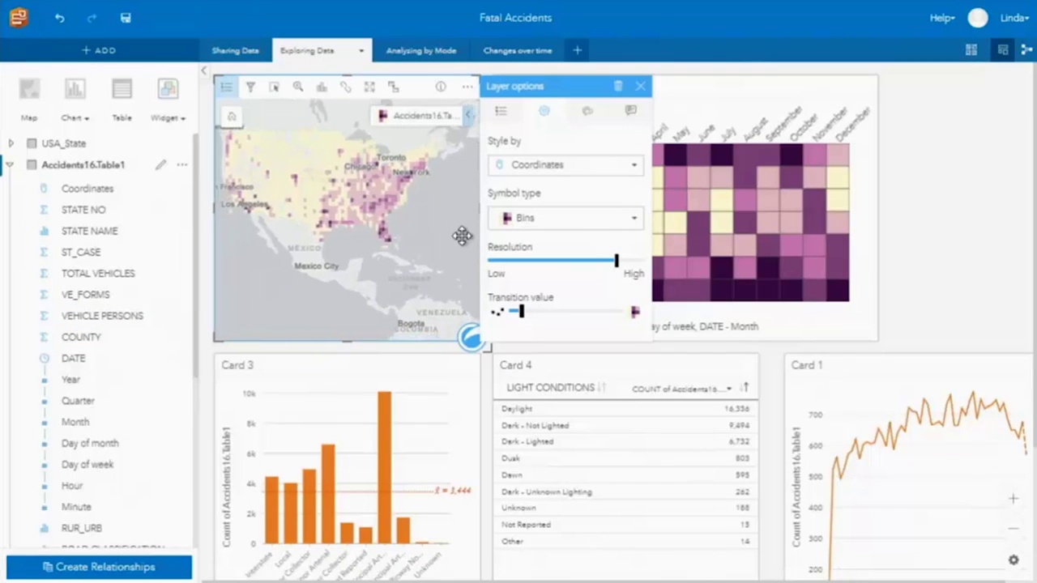
{"action": "left_click", "coordinate": [640, 86]}
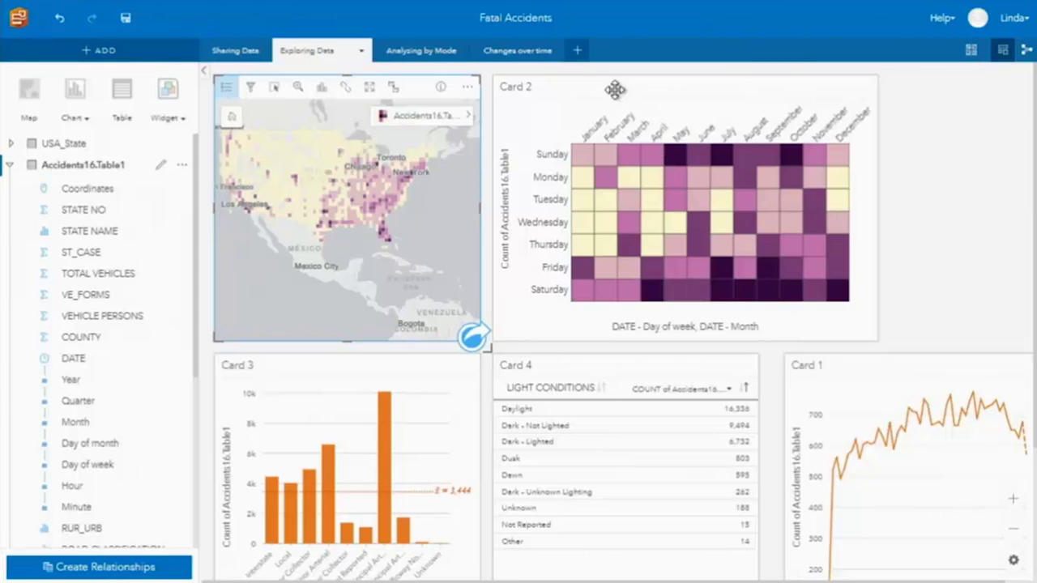
Step: Move the heat chart card aside and create a USA_State map in the gap beside the binned accident map, framed on the United States
{"action": "left_click_drag", "start_coordinate": [615, 89], "coordinate": [954, 96]}
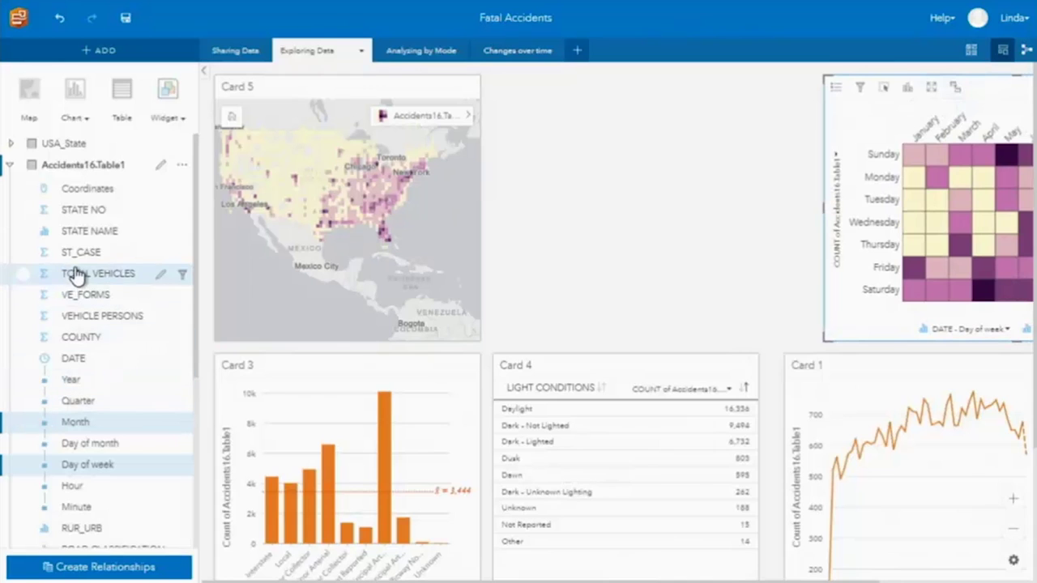
{"action": "left_click_drag", "start_coordinate": [68, 145], "coordinate": [556, 146]}
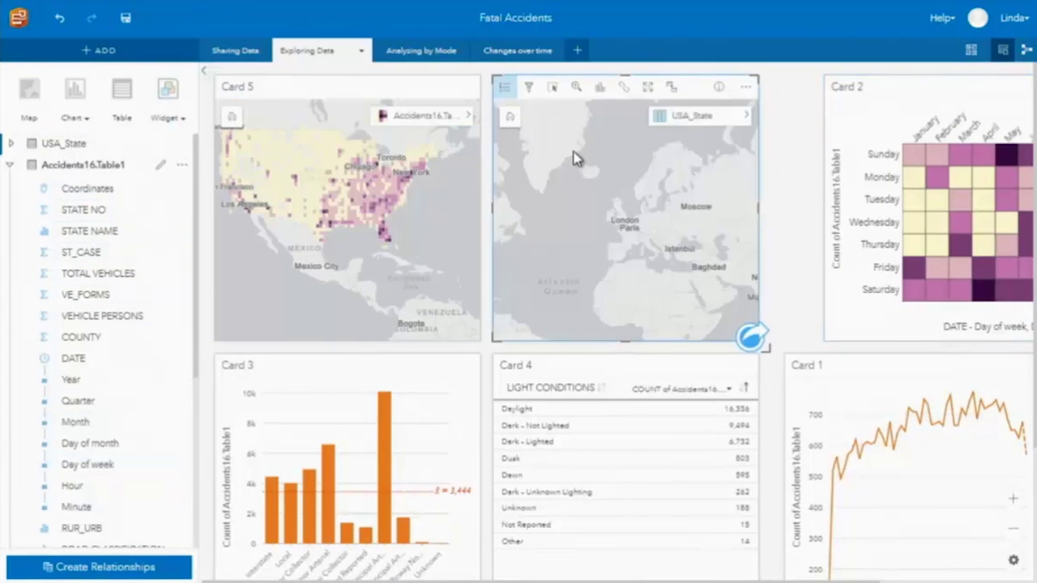
{"action": "left_click_drag", "start_coordinate": [698, 200], "coordinate": [725, 193]}
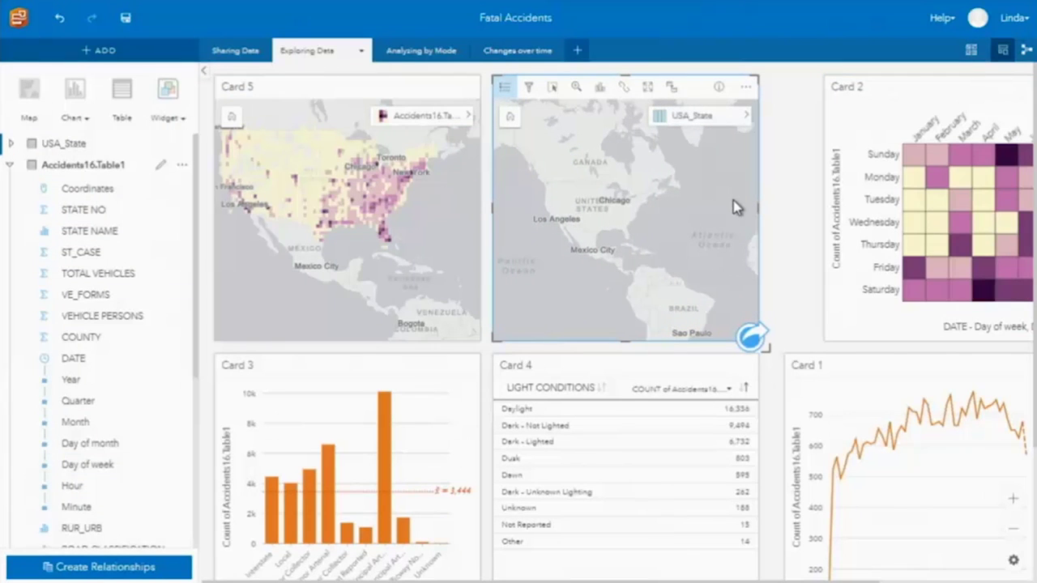
{"action": "left_click_drag", "start_coordinate": [507, 279], "coordinate": [655, 167]}
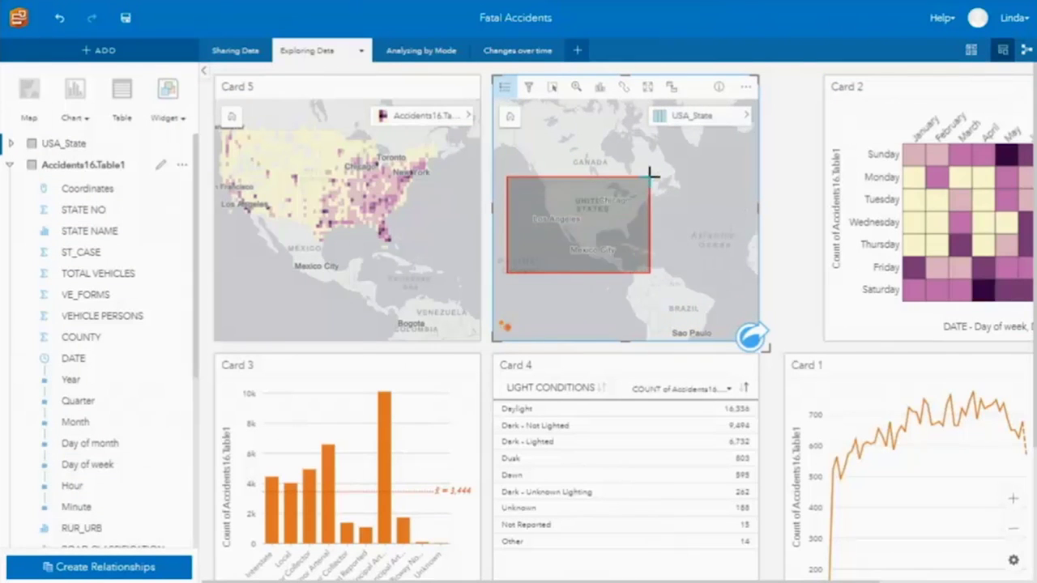
{"action": "left_click_drag", "start_coordinate": [698, 289], "coordinate": [677, 288]}
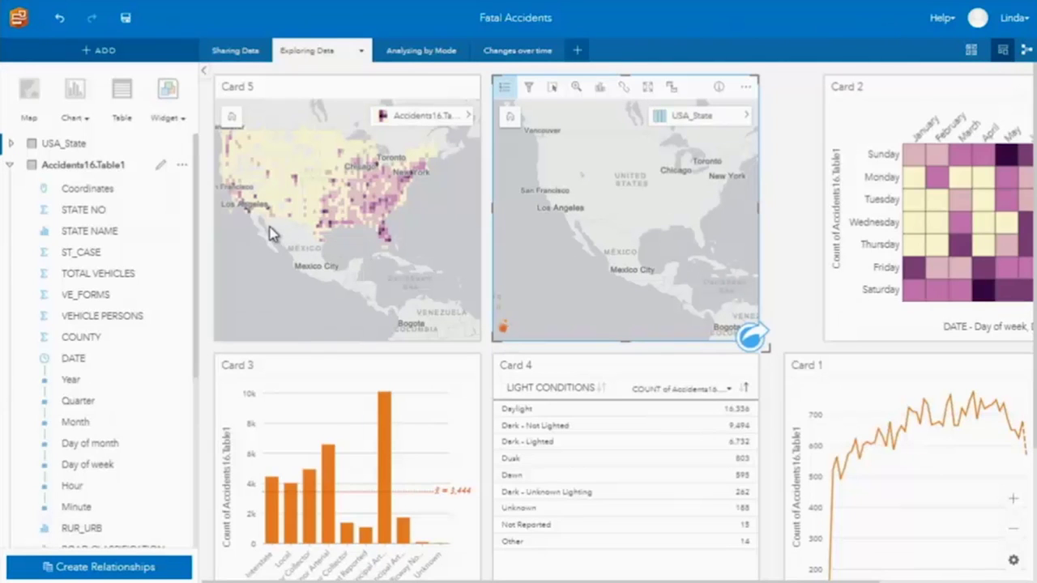
Step: Run a Spatial Aggregation on the state map, summarizing Accidents16.Table1 by USA_State and styling by COUNT of Accidents16.Table1
{"action": "mouse_move", "coordinate": [261, 218]}
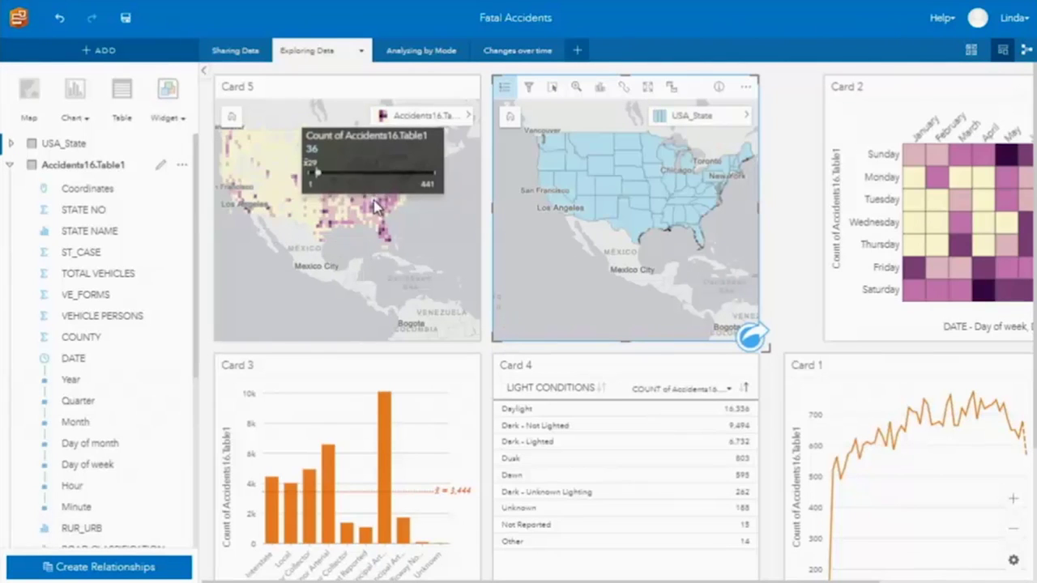
{"action": "left_click_drag", "start_coordinate": [421, 111], "coordinate": [563, 261]}
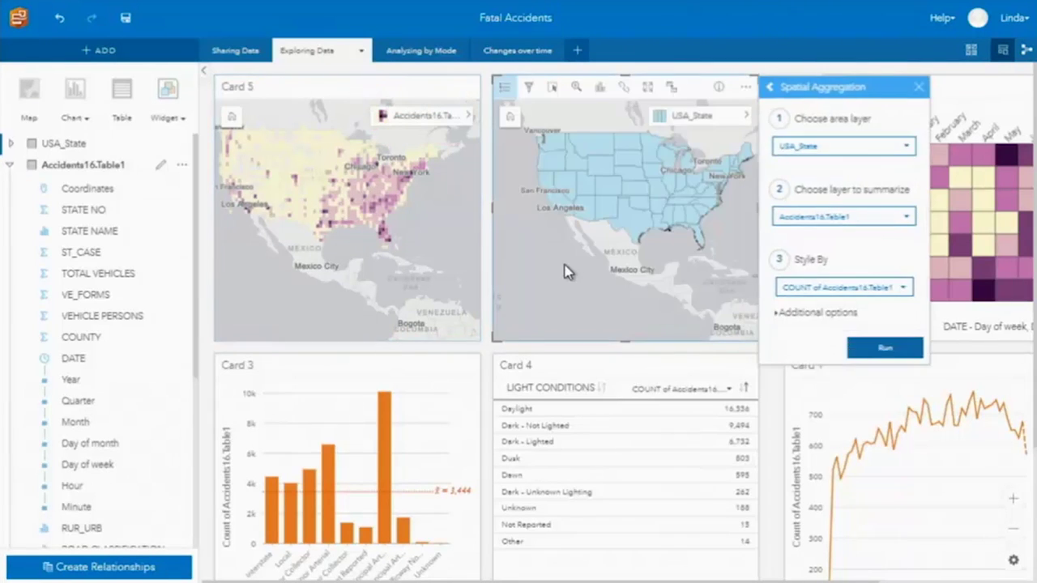
{"action": "left_click", "coordinate": [899, 348]}
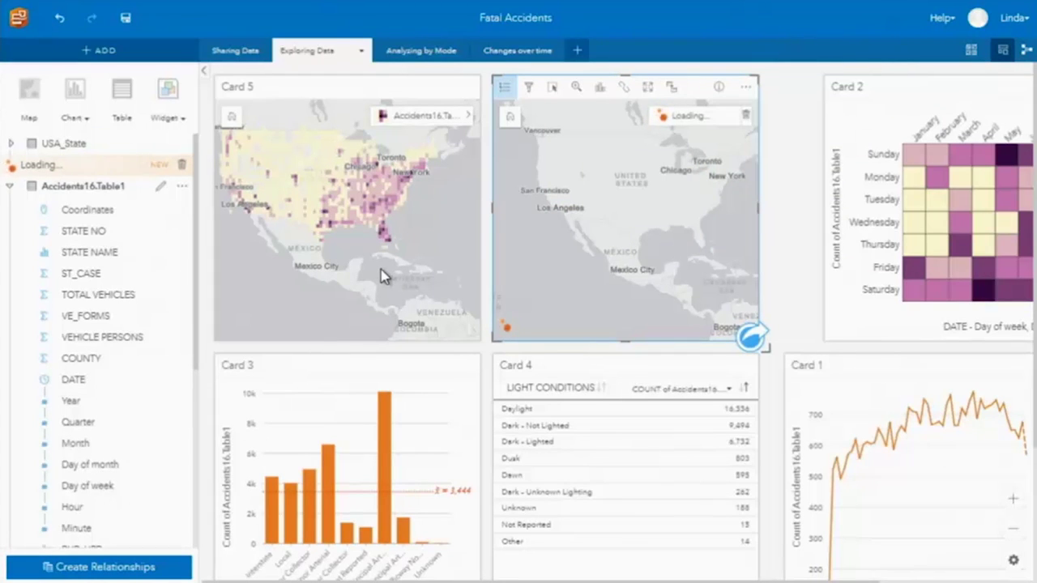
Step: Create an inner relationship between Spatial Aggregation 1 and Miles Travelled.Table, matching st_abbrev to State Name
{"action": "mouse_move", "coordinate": [411, 165]}
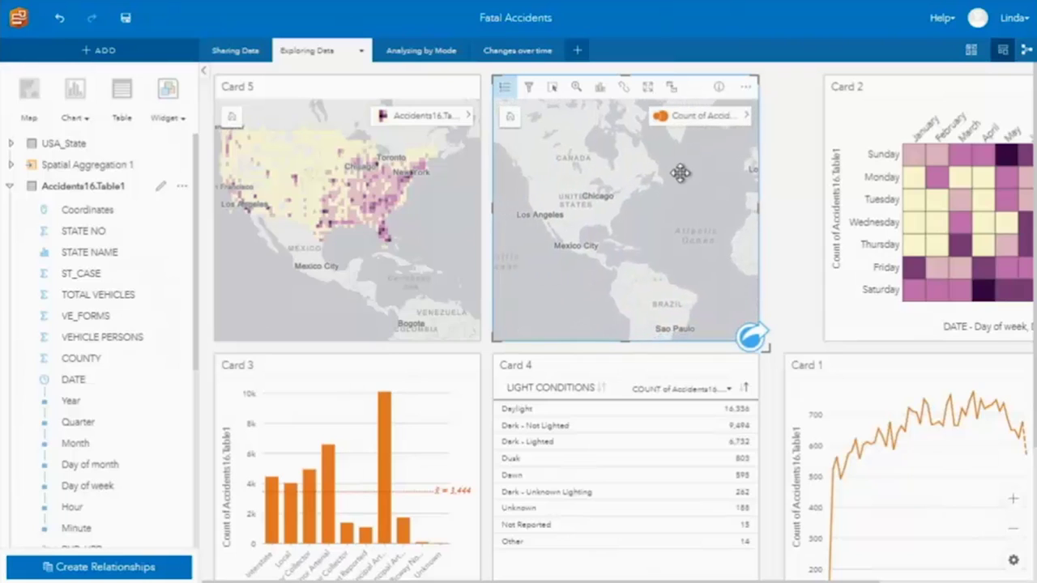
{"action": "left_click_drag", "start_coordinate": [683, 273], "coordinate": [706, 257]}
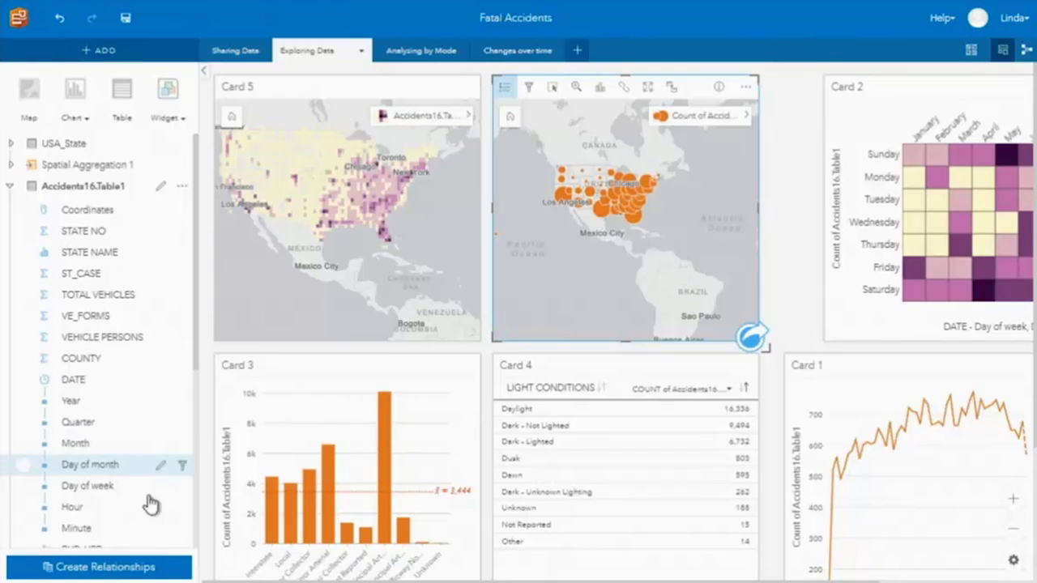
{"action": "left_click", "coordinate": [108, 569]}
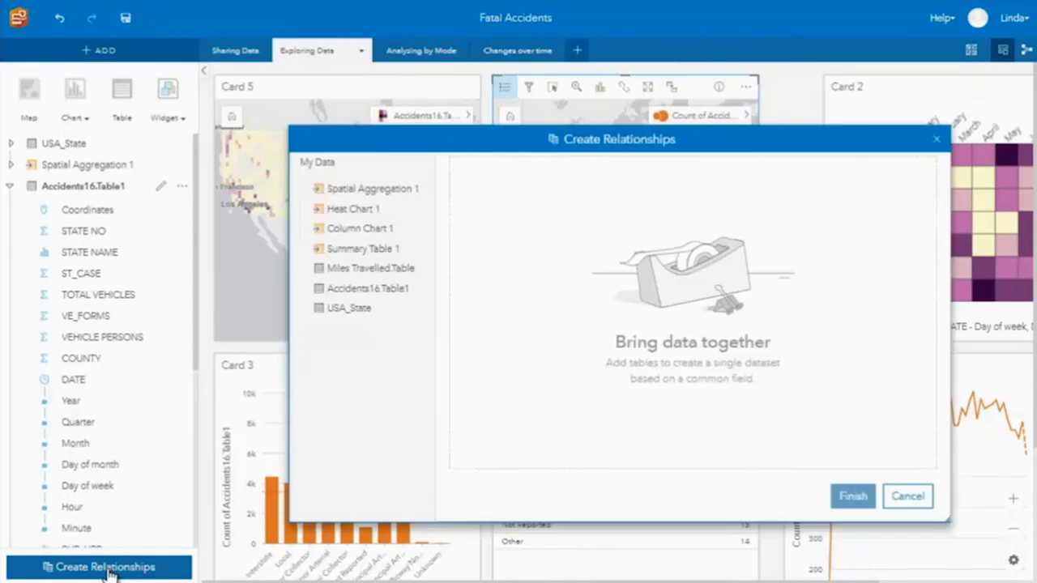
{"action": "left_click", "coordinate": [344, 191]}
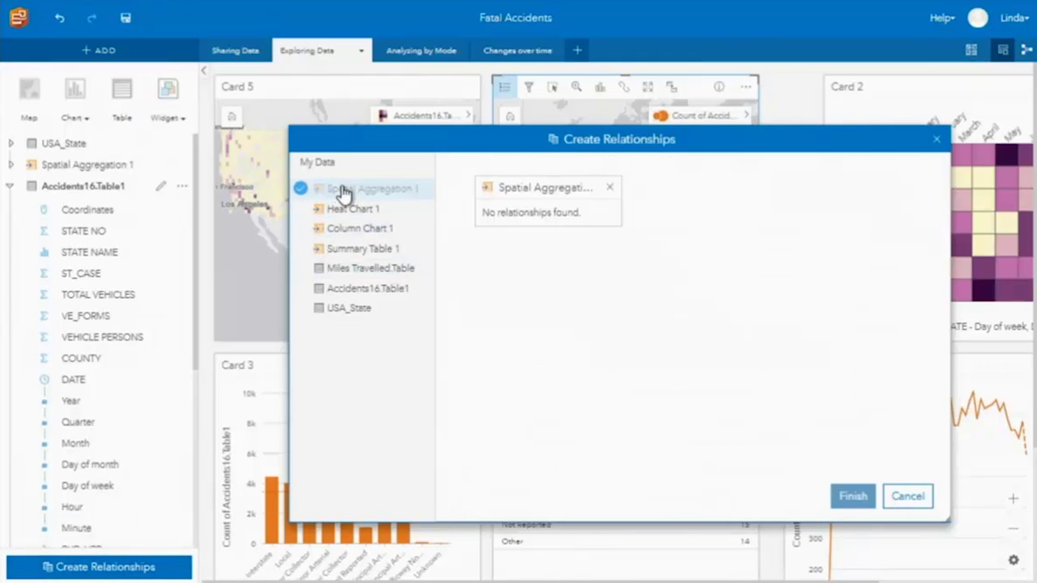
{"action": "left_click", "coordinate": [378, 269]}
{"action": "left_click", "coordinate": [661, 436]}
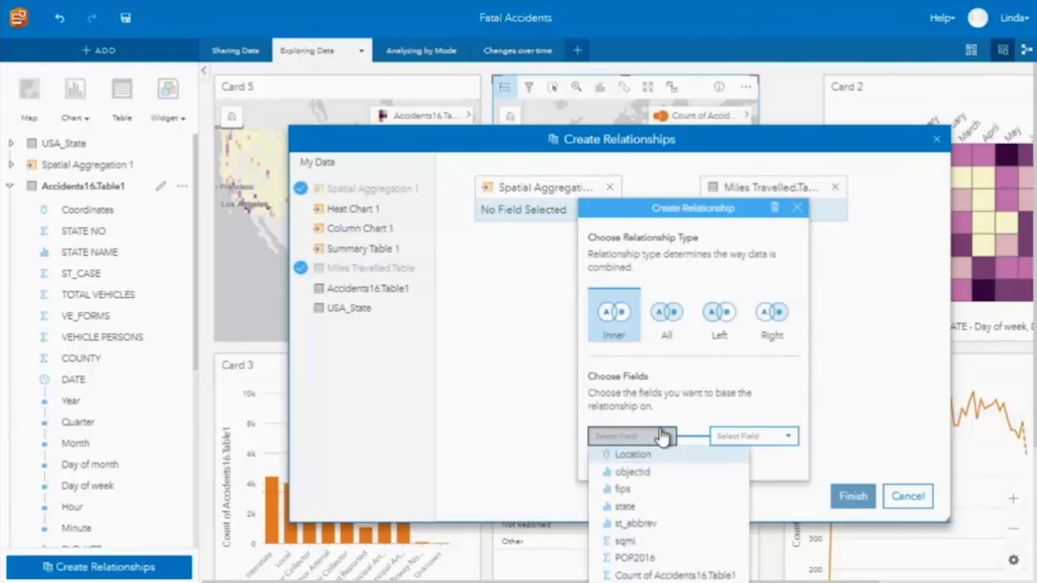
{"action": "left_click", "coordinate": [636, 523]}
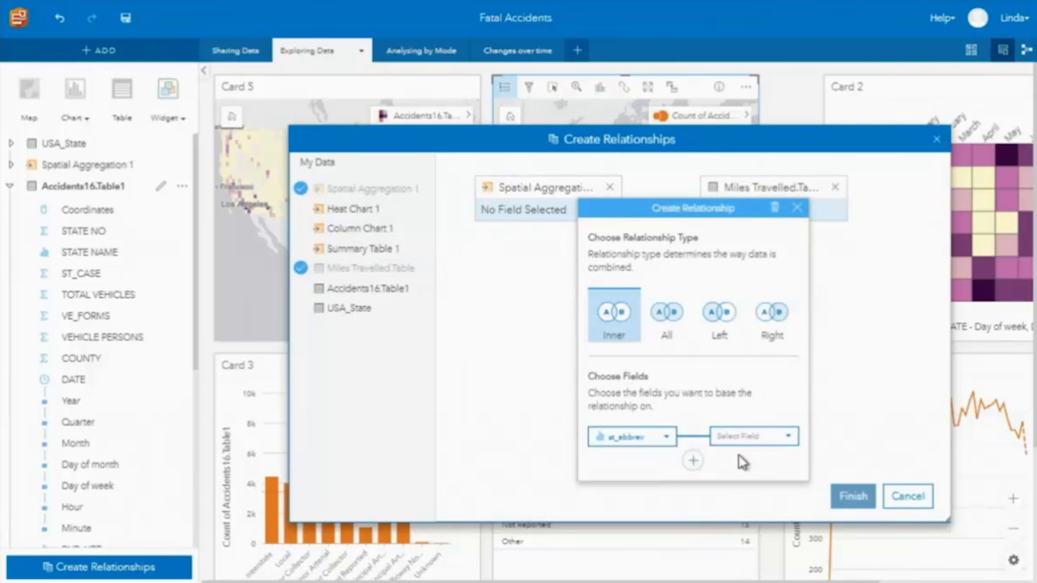
{"action": "left_click", "coordinate": [737, 442]}
{"action": "left_click", "coordinate": [763, 474]}
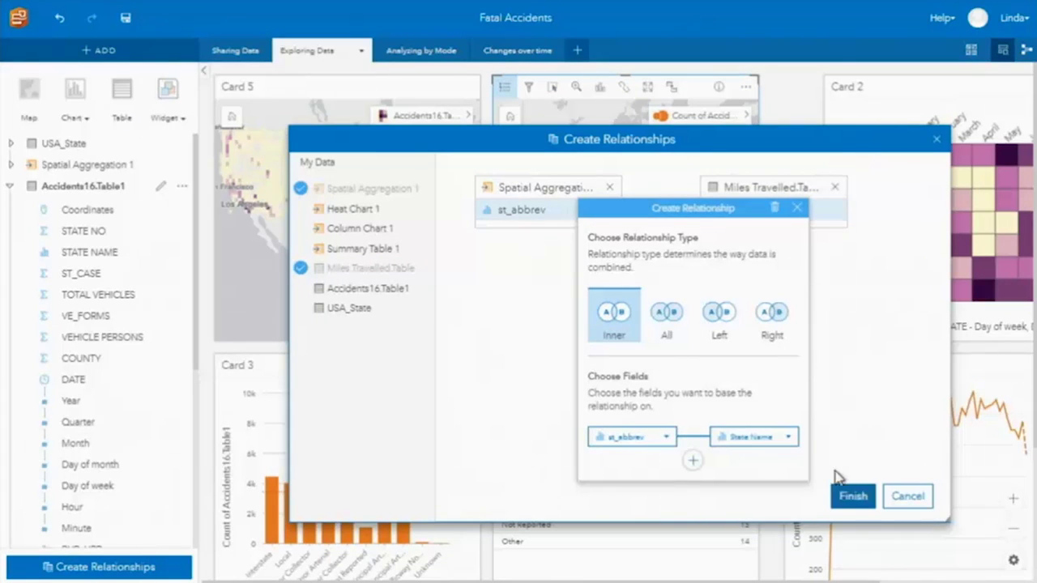
{"action": "left_click", "coordinate": [852, 496]}
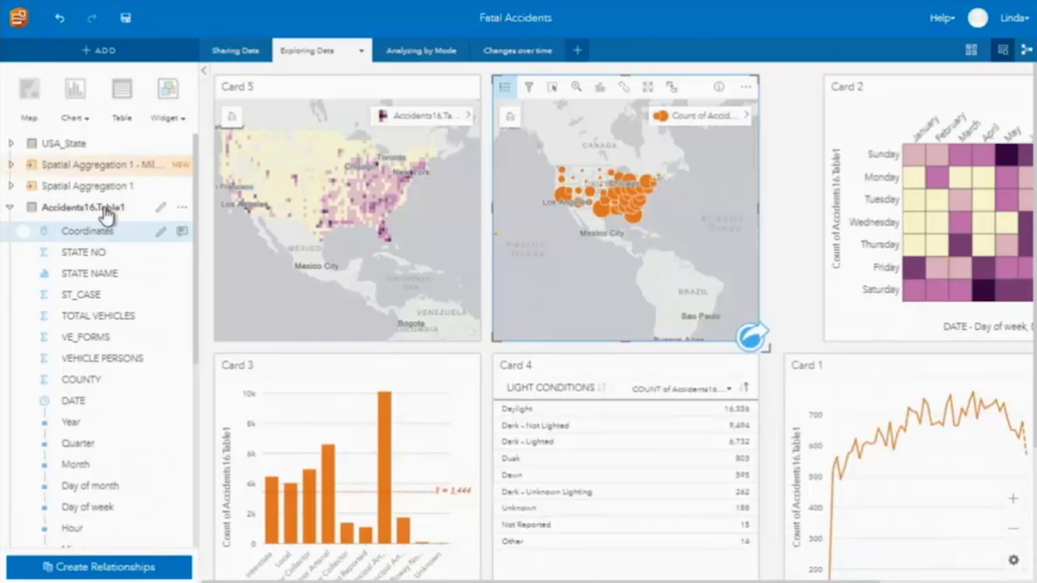
Step: Replace the state accident map with a new map of Count of Accidents16.Table1 from the joined Spatial Aggregation 1 dataset
{"action": "left_click", "coordinate": [745, 86]}
{"action": "left_click", "coordinate": [777, 120]}
{"action": "mouse_move", "coordinate": [116, 164]}
{"action": "left_mouse_down"}
{"action": "mouse_move", "coordinate": [85, 166]}
{"action": "mouse_move", "coordinate": [442, 137]}
{"action": "mouse_move", "coordinate": [99, 160]}
{"action": "mouse_move", "coordinate": [132, 166]}
{"action": "left_mouse_up"}
{"action": "left_click", "coordinate": [132, 167]}
{"action": "left_click_drag", "start_coordinate": [146, 316], "coordinate": [141, 295]}
{"action": "left_click_drag", "start_coordinate": [437, 242], "coordinate": [566, 132]}
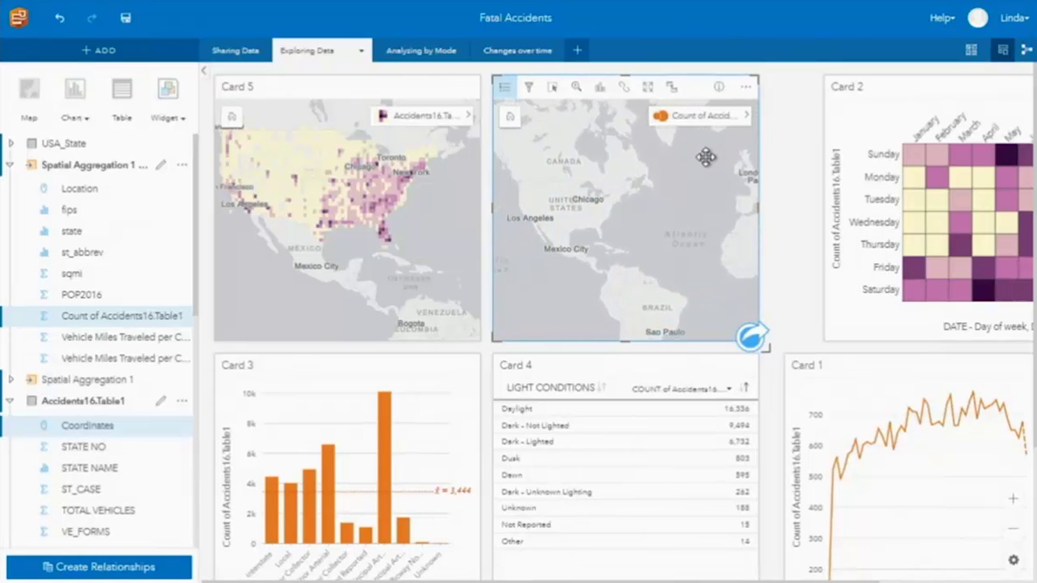
Step: Symbolize the new state map as Counts and Amounts (Color), divided by Vehicle Miles Traveled per Capita Raw Value, and frame it on the United States
{"action": "left_click", "coordinate": [746, 117]}
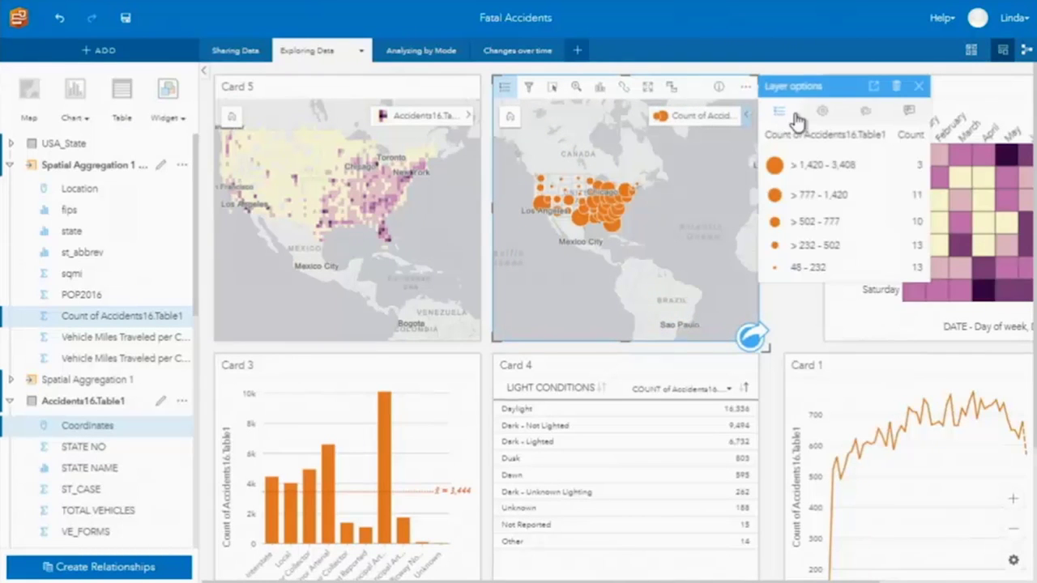
{"action": "left_click", "coordinate": [822, 110]}
{"action": "left_click", "coordinate": [847, 219]}
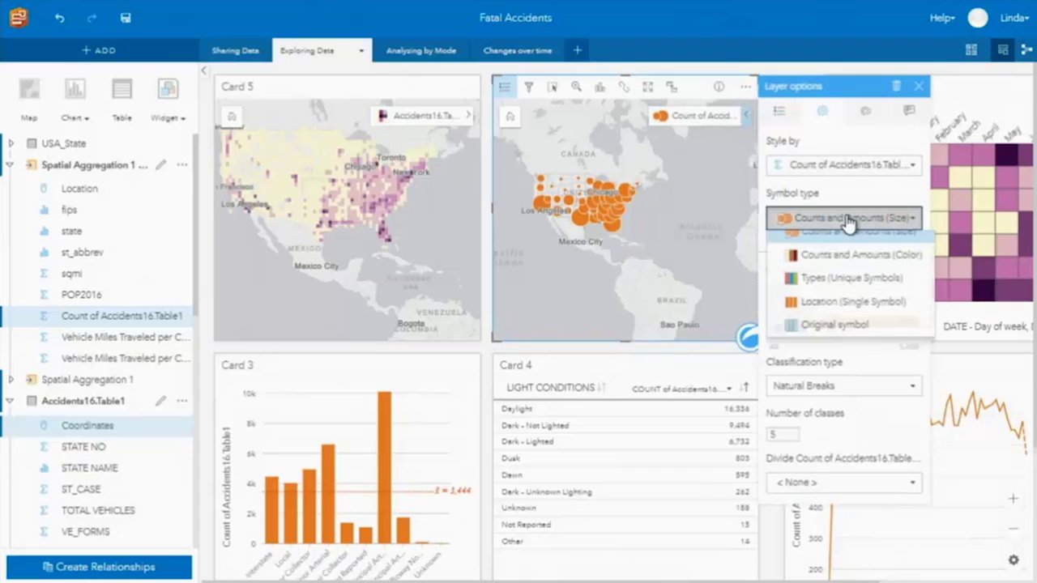
{"action": "left_click", "coordinate": [845, 268]}
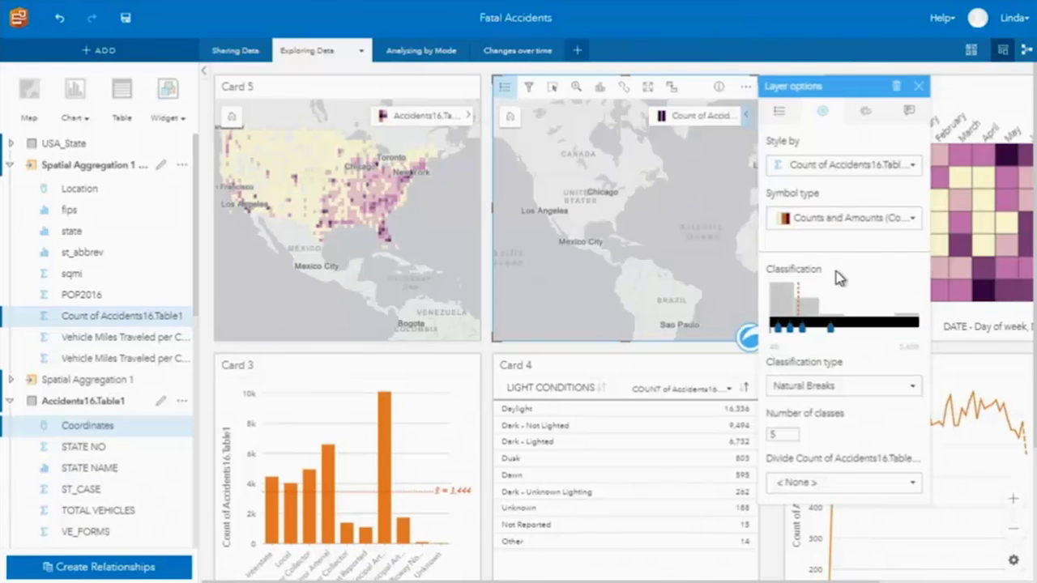
{"action": "left_click", "coordinate": [849, 484]}
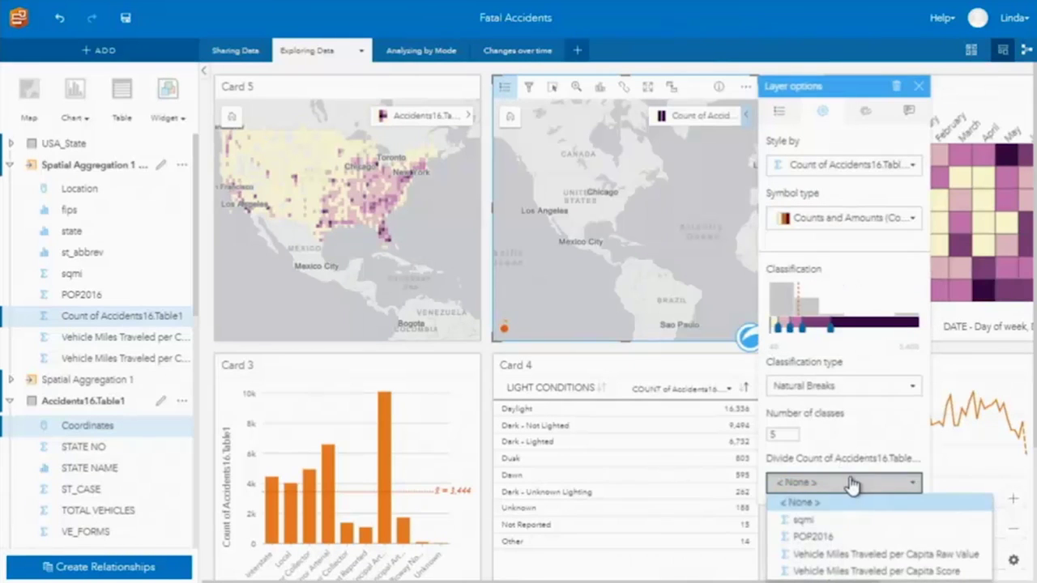
{"action": "left_click", "coordinate": [904, 557]}
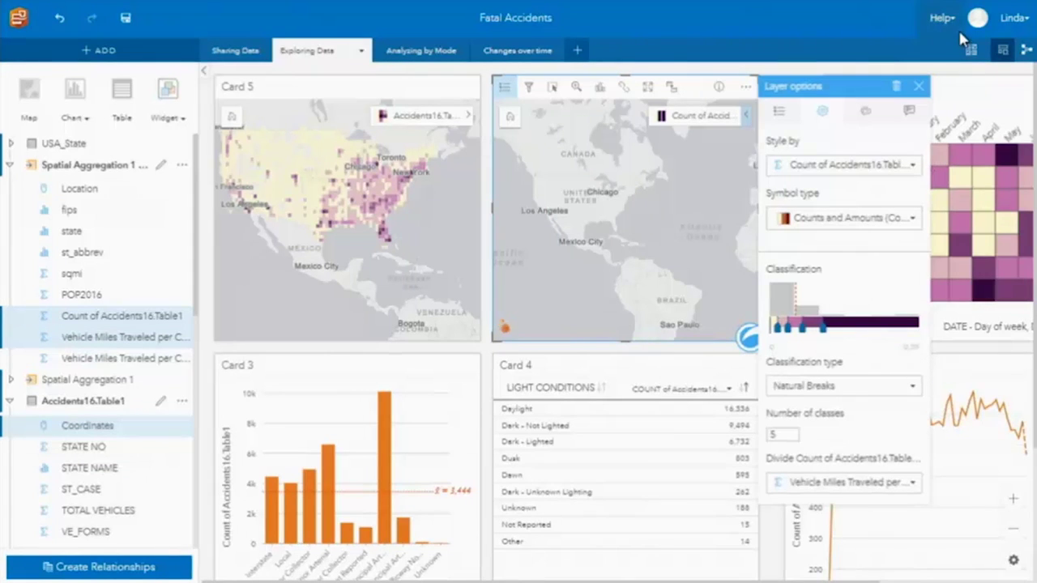
{"action": "left_click", "coordinate": [918, 86]}
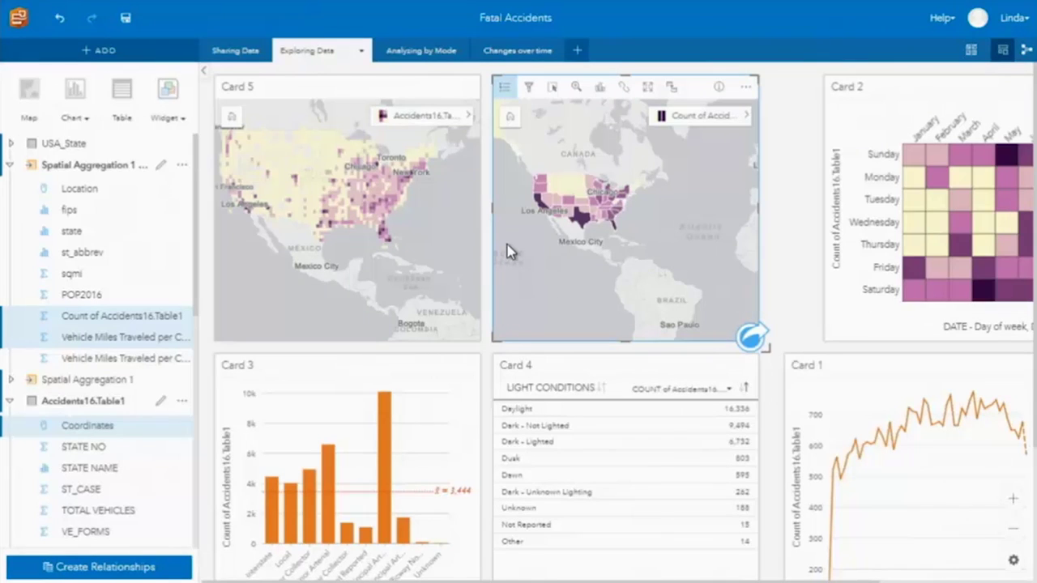
{"action": "left_click_drag", "start_coordinate": [518, 251], "coordinate": [548, 262]}
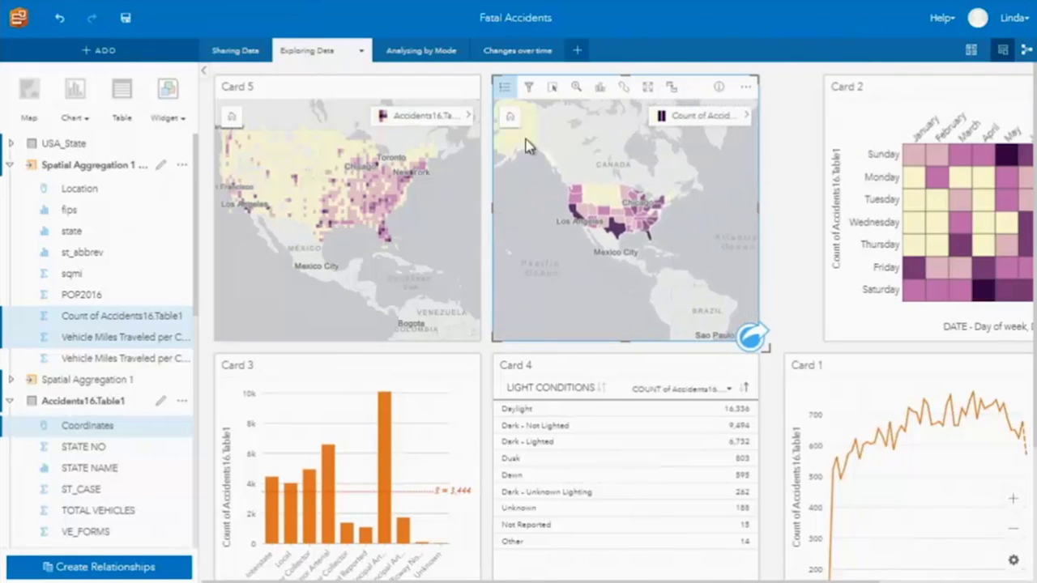
{"action": "left_click", "coordinate": [575, 87]}
{"action": "left_click", "coordinate": [530, 88]}
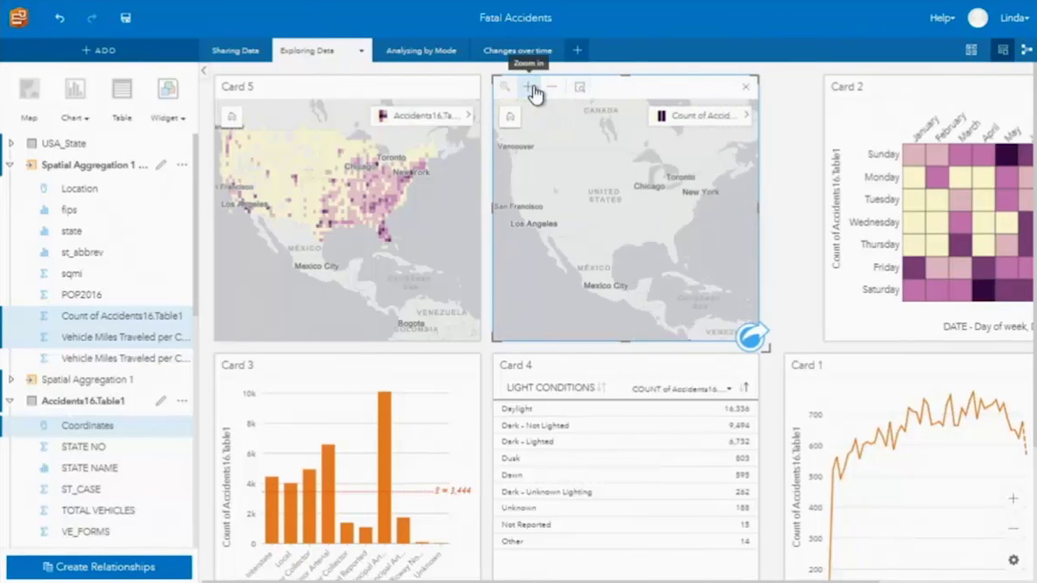
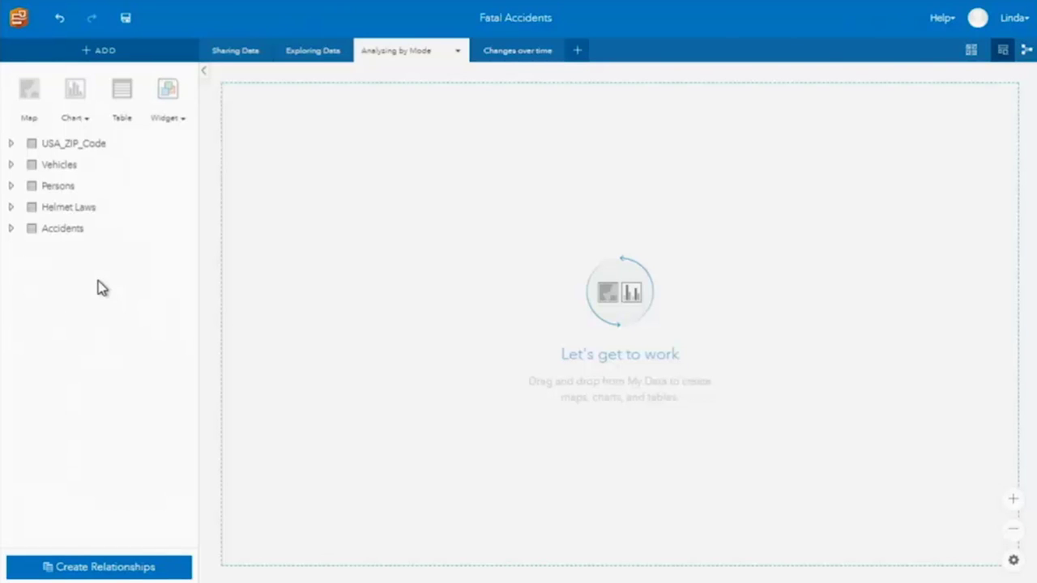
Step: On the Analysing by Mode page, relate Accidents to Vehicles with an inner relationship based on ST_CASE in both tables
{"action": "left_click", "coordinate": [144, 569]}
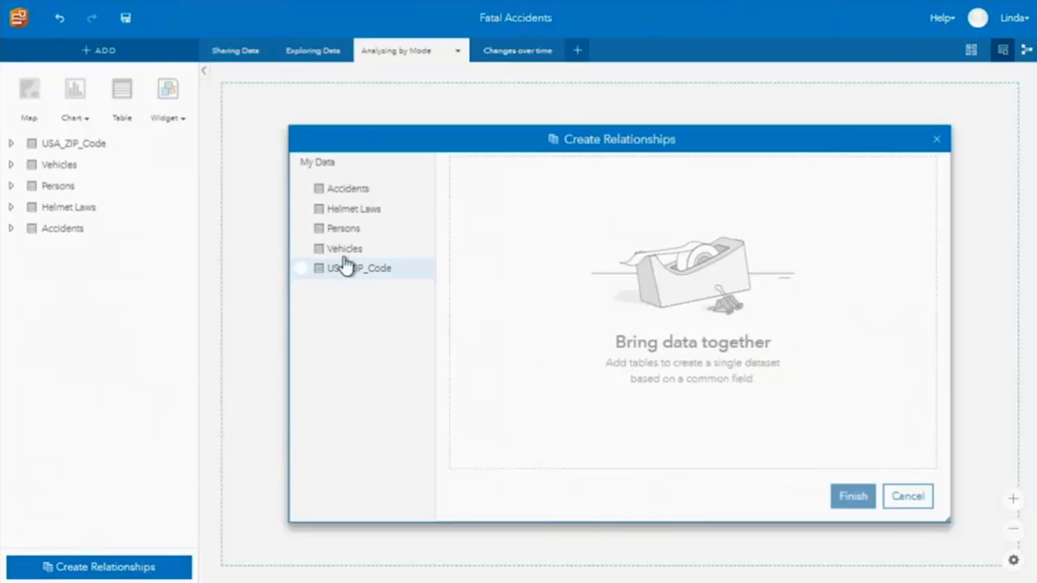
{"action": "left_click", "coordinate": [348, 193]}
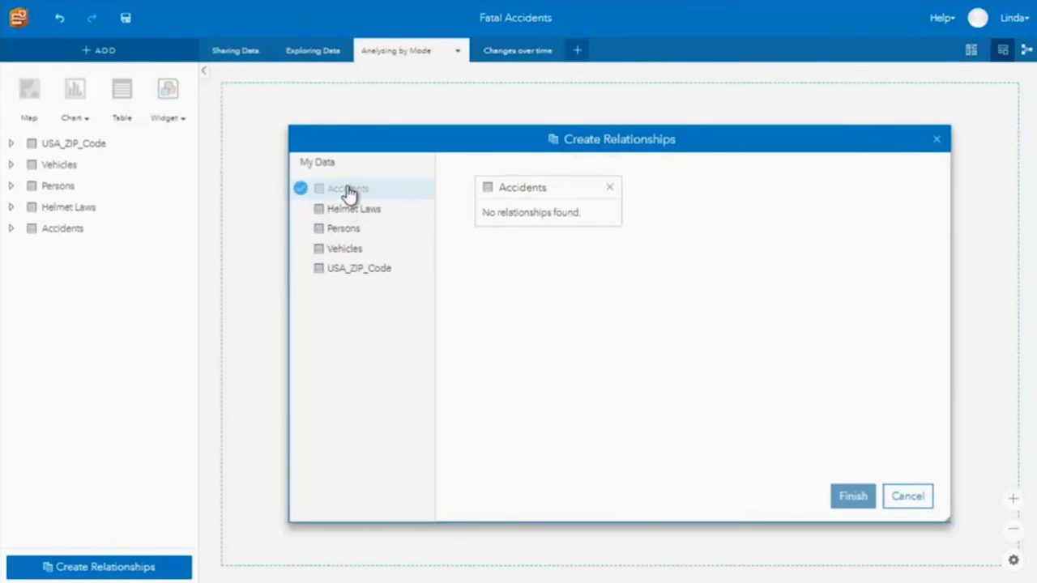
{"action": "left_click", "coordinate": [375, 252]}
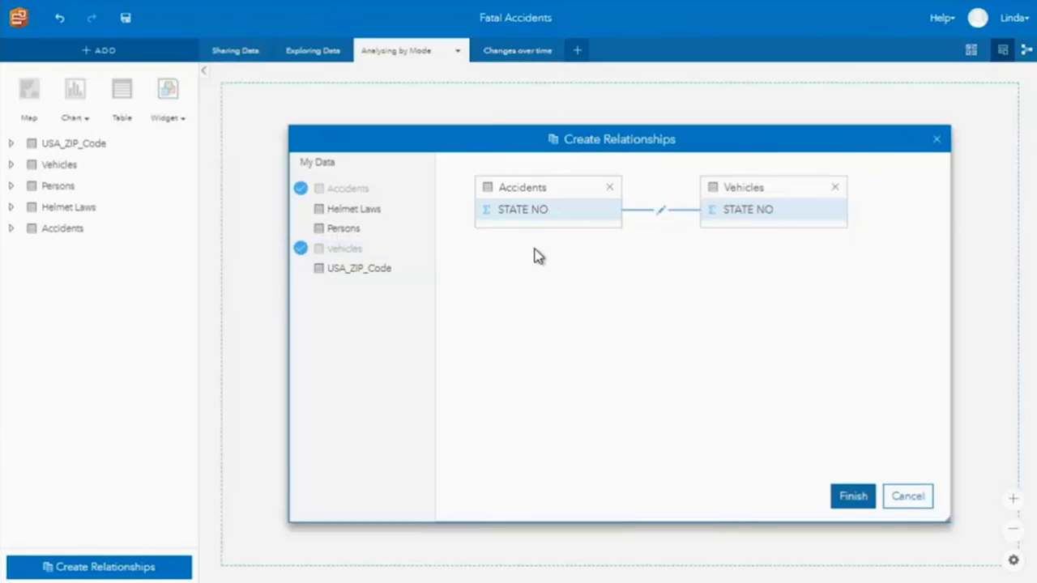
{"action": "left_click", "coordinate": [660, 214]}
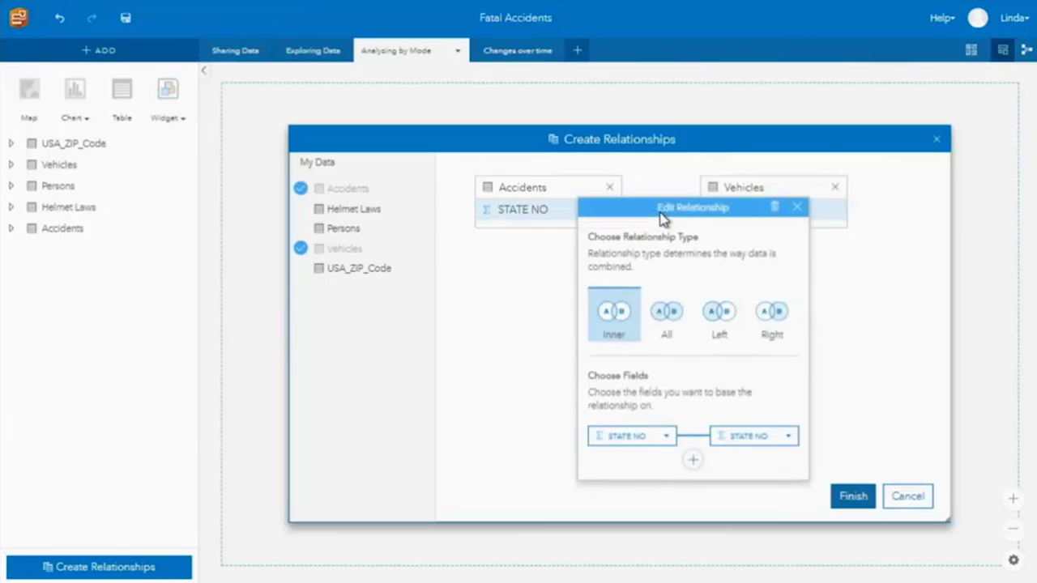
{"action": "left_click", "coordinate": [669, 442]}
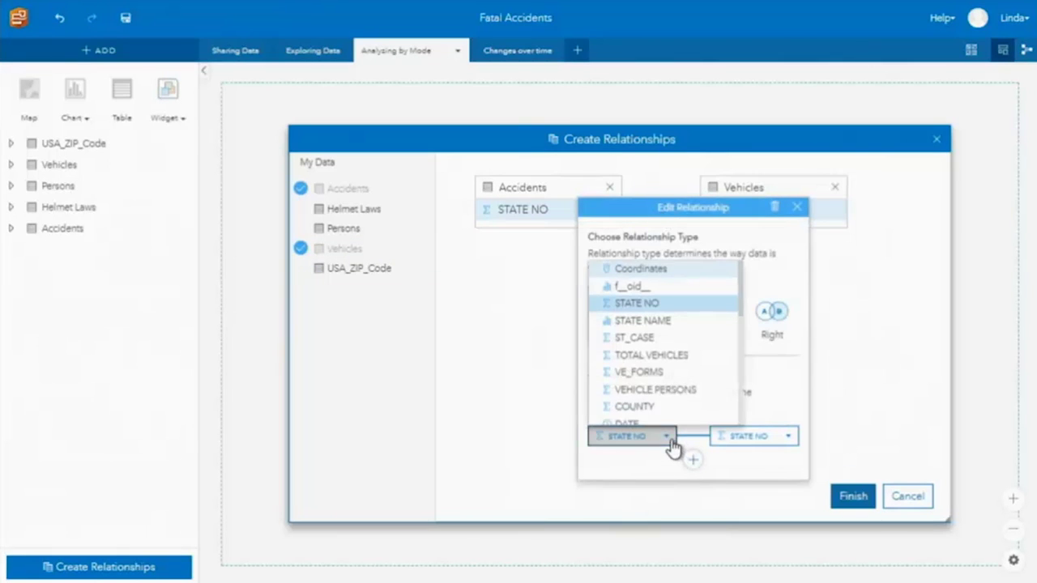
{"action": "left_click", "coordinate": [662, 348]}
{"action": "left_click", "coordinate": [763, 440]}
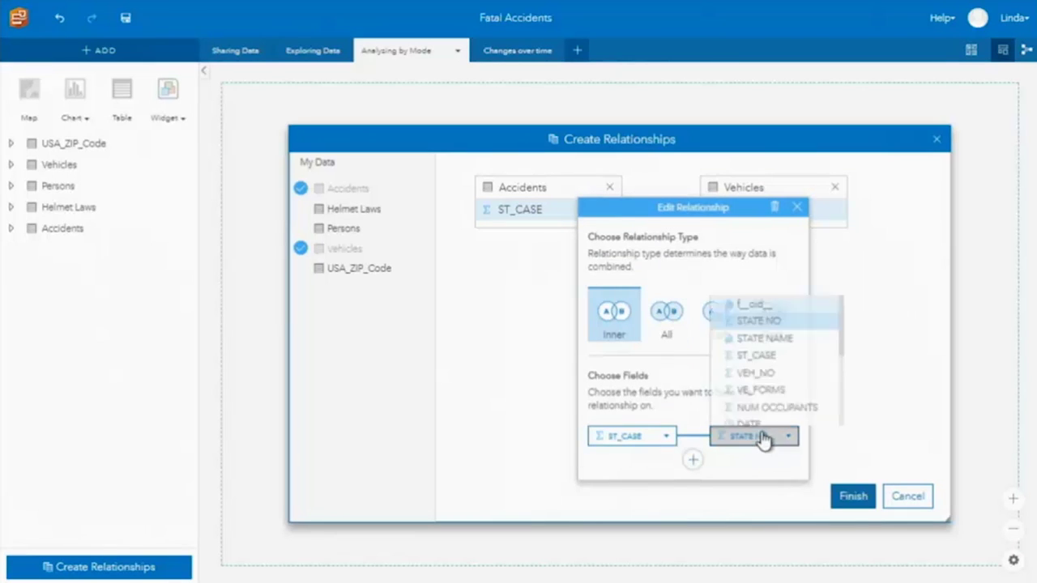
{"action": "left_click", "coordinate": [776, 322]}
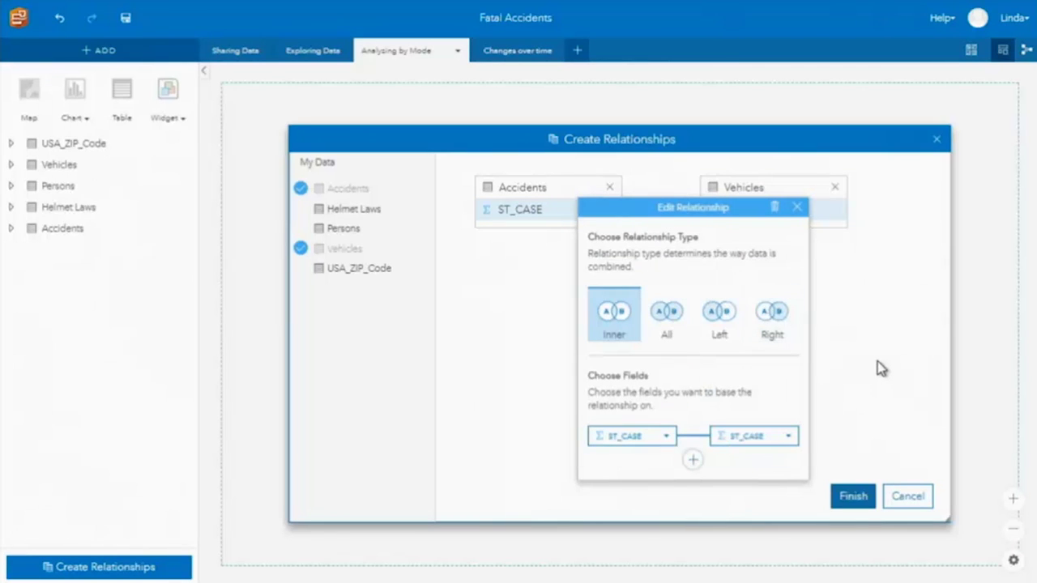
{"action": "left_click", "coordinate": [877, 362]}
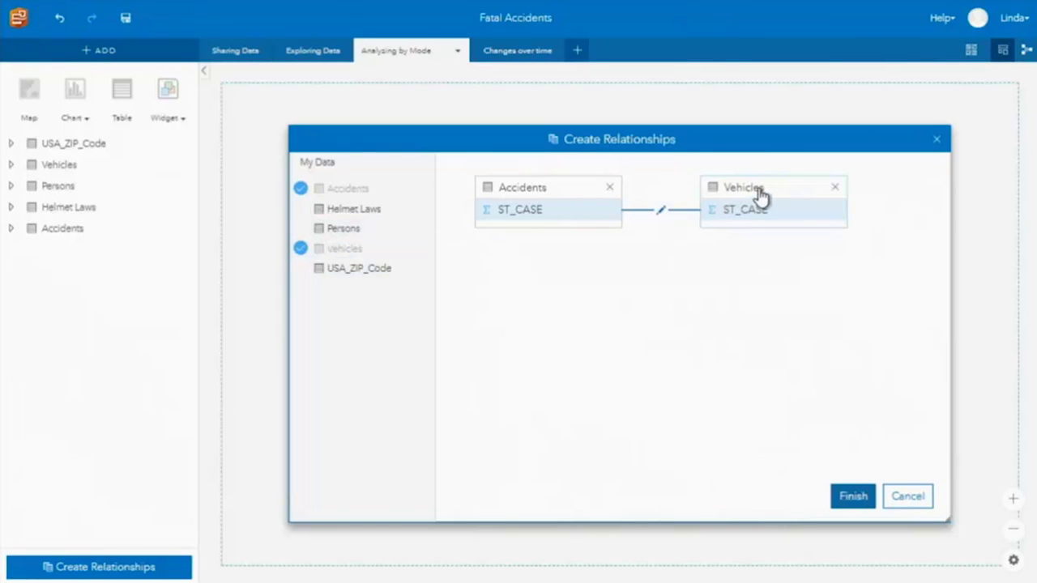
Step: Add Persons to the relationship from Vehicles, matching on both ST_CASE and VEH_NO
{"action": "left_click_drag", "start_coordinate": [759, 196], "coordinate": [759, 196]}
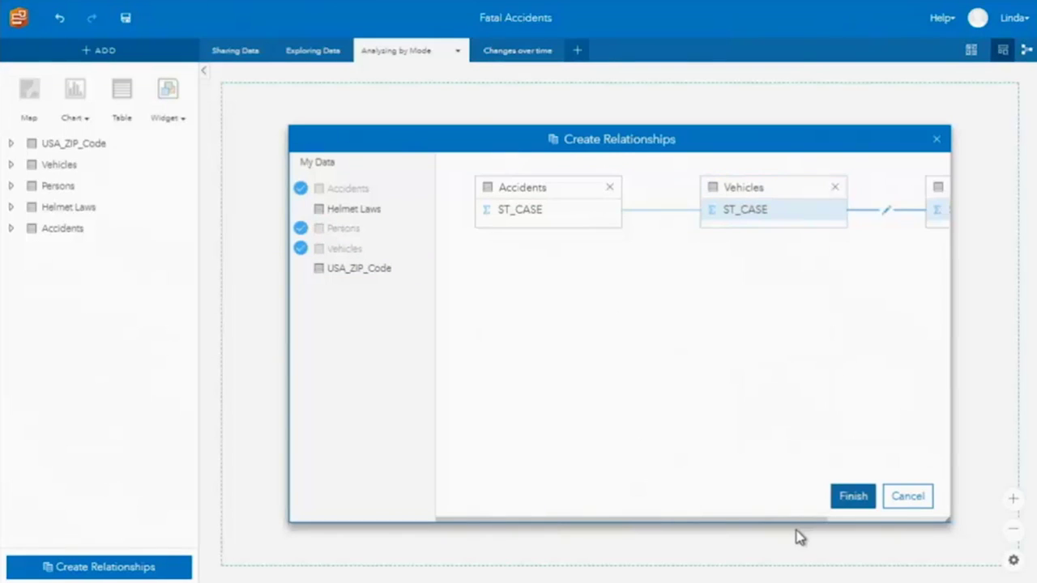
{"action": "left_click_drag", "start_coordinate": [793, 523], "coordinate": [898, 524]}
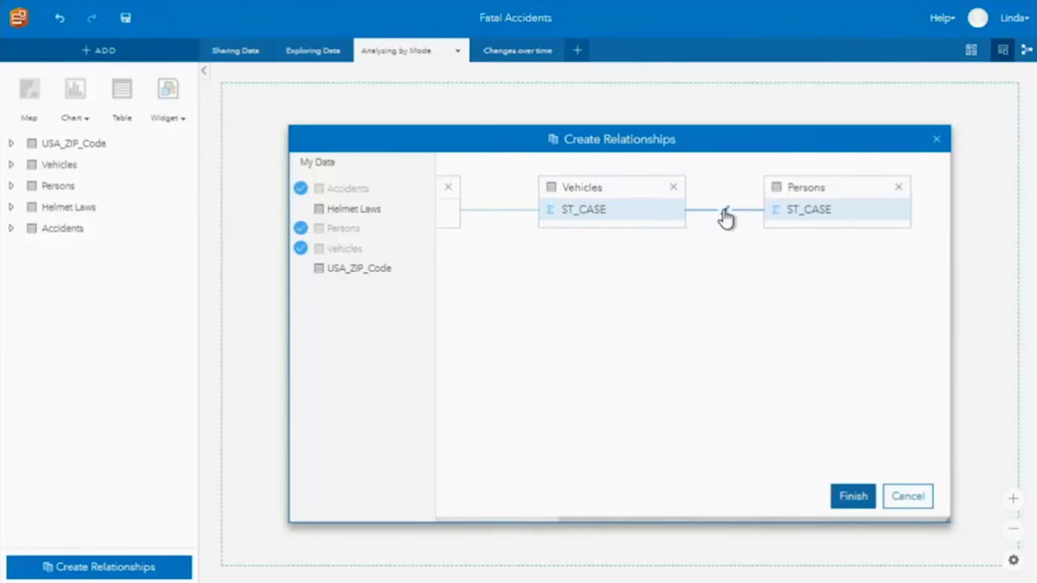
{"action": "left_click", "coordinate": [726, 215]}
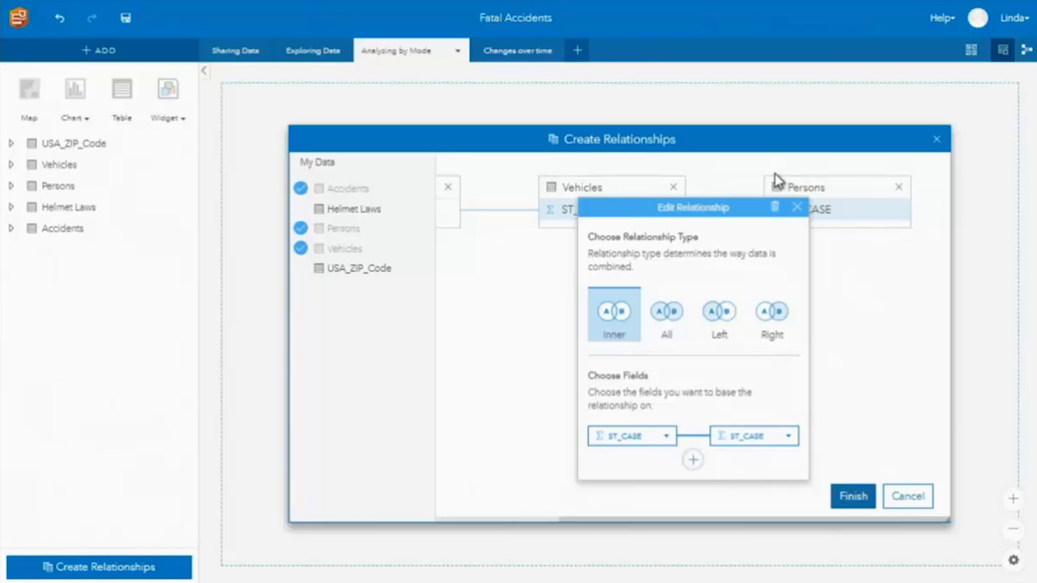
{"action": "left_click", "coordinate": [695, 461]}
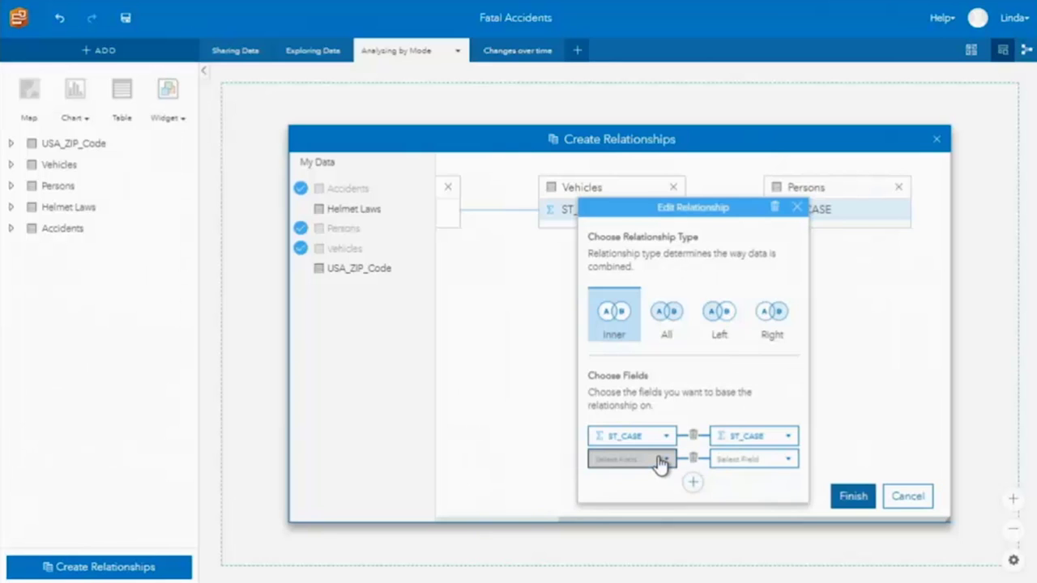
{"action": "left_click", "coordinate": [659, 460]}
{"action": "left_click", "coordinate": [654, 362]}
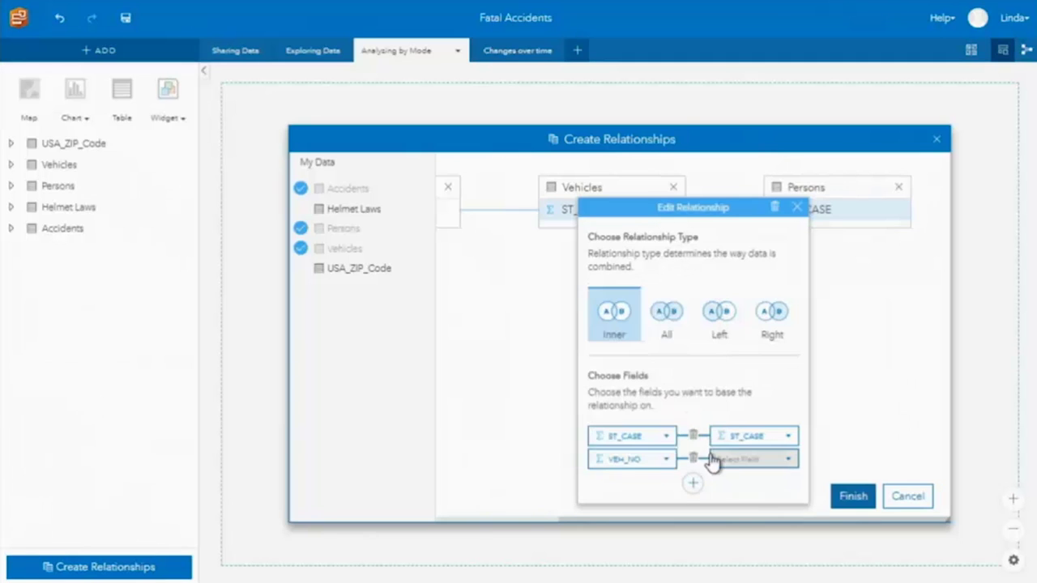
{"action": "left_click", "coordinate": [727, 461]}
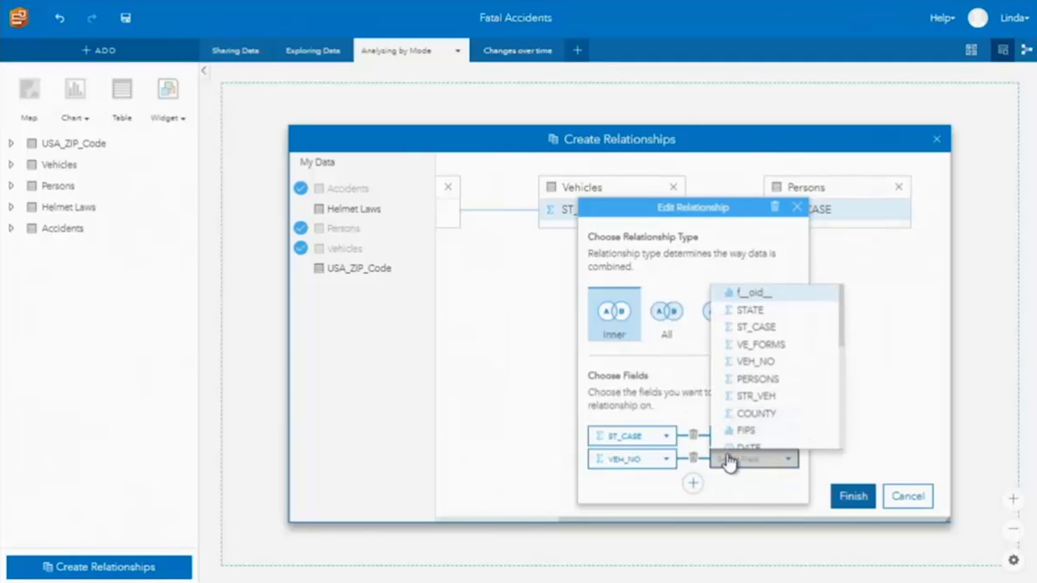
{"action": "left_click", "coordinate": [773, 362]}
{"action": "left_click", "coordinate": [863, 372]}
Step: Add Helmet Laws to the relationship from Accidents with an inner join matching STATE NAME to STATE ABBR
{"action": "left_click_drag", "start_coordinate": [783, 521], "coordinate": [522, 517]}
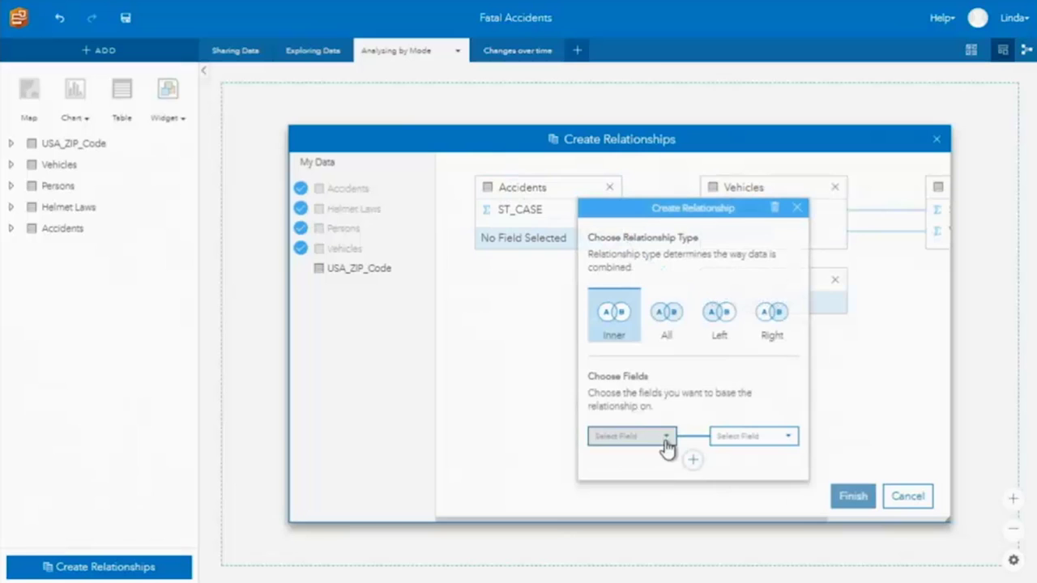
{"action": "left_click", "coordinate": [664, 436]}
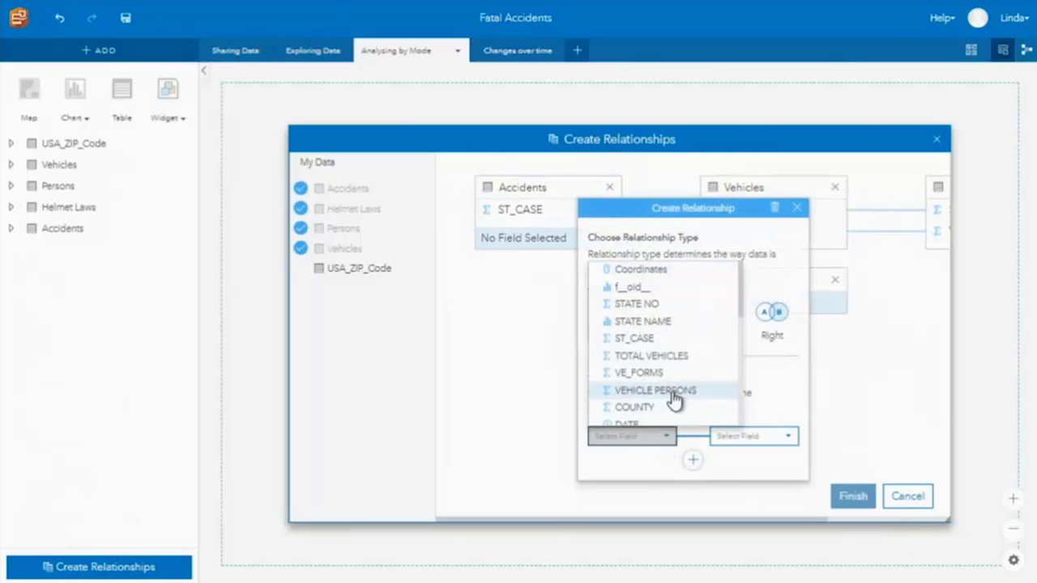
{"action": "left_click", "coordinate": [669, 321]}
{"action": "left_click", "coordinate": [724, 434]}
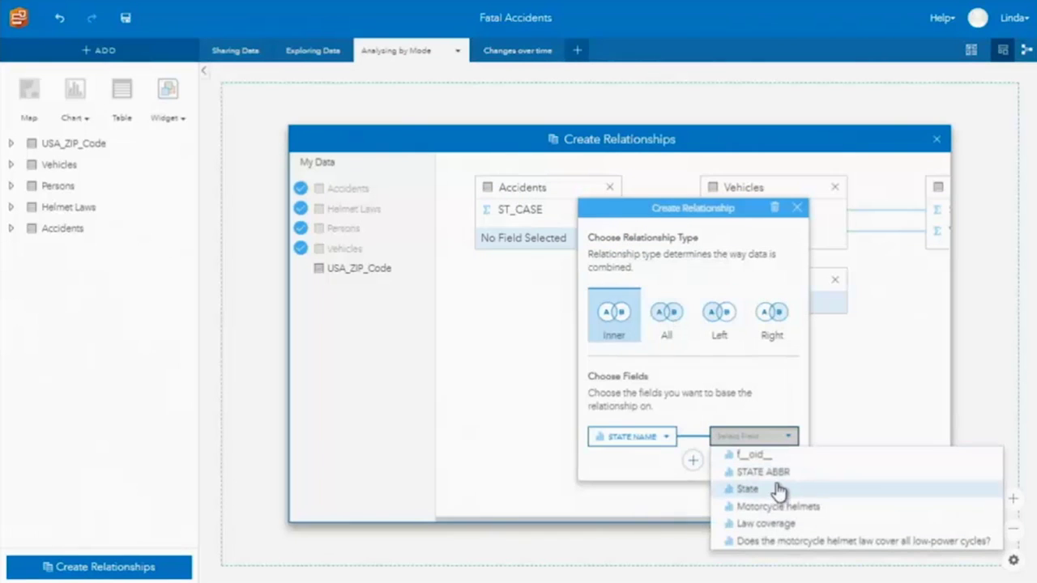
{"action": "left_click", "coordinate": [773, 472]}
{"action": "left_click", "coordinate": [847, 454]}
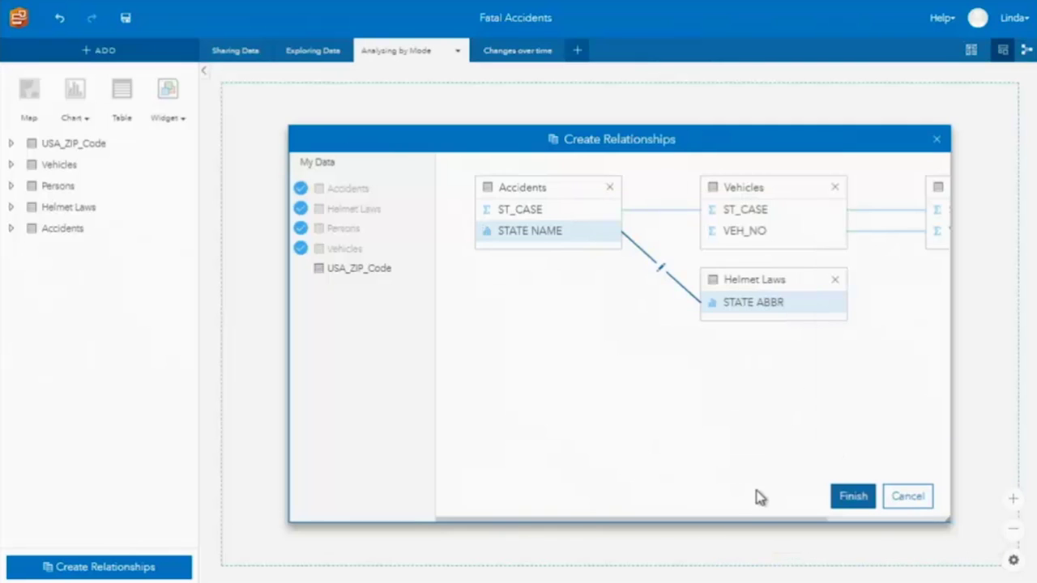
Step: Finish the relationships and create a map from the Coordinates field of the joined accidents, vehicles, persons and helmet laws dataset
{"action": "left_click", "coordinate": [848, 496]}
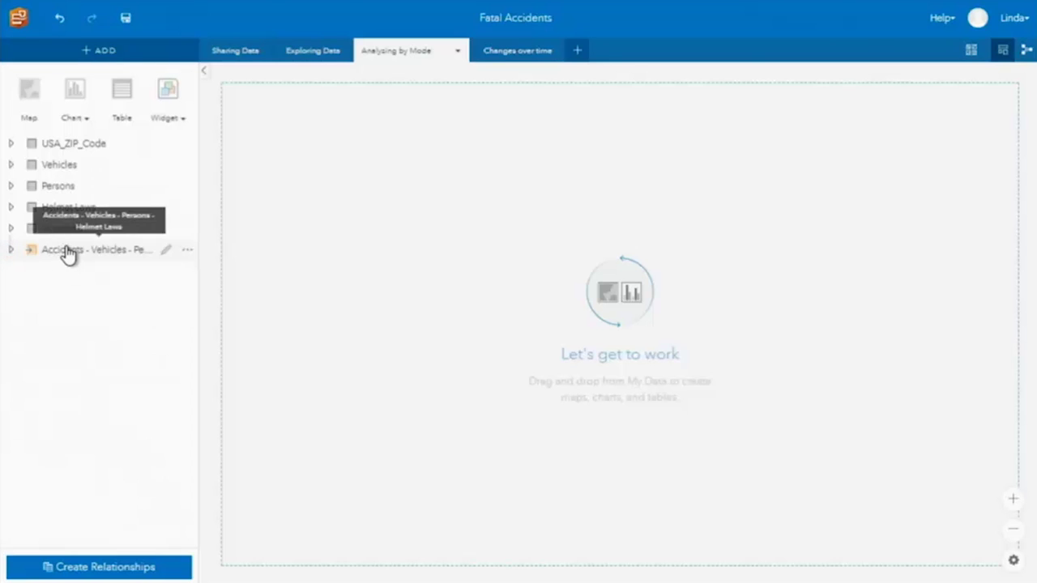
{"action": "left_click", "coordinate": [69, 252]}
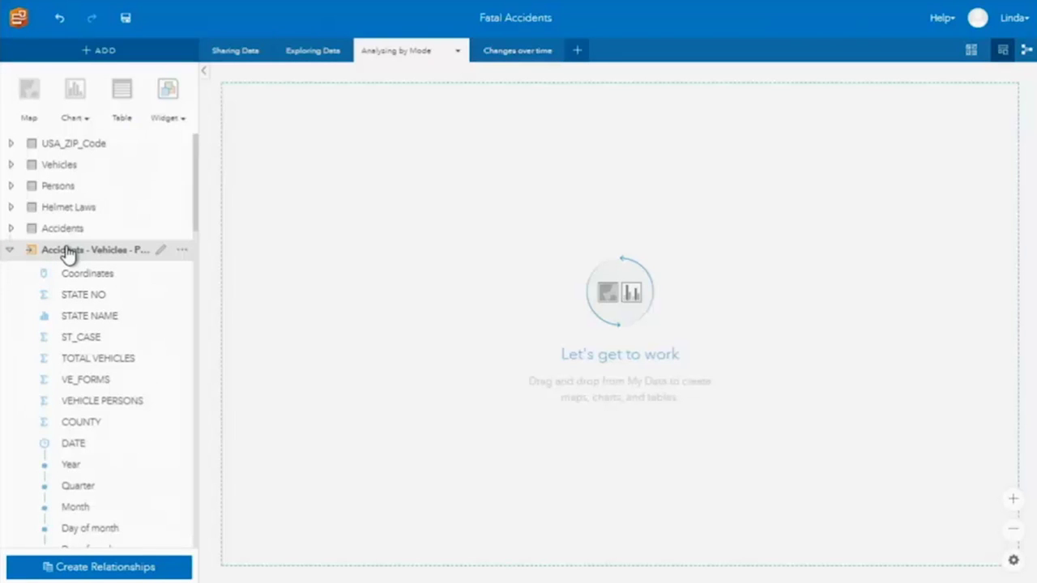
{"action": "left_click_drag", "start_coordinate": [89, 281], "coordinate": [262, 144]}
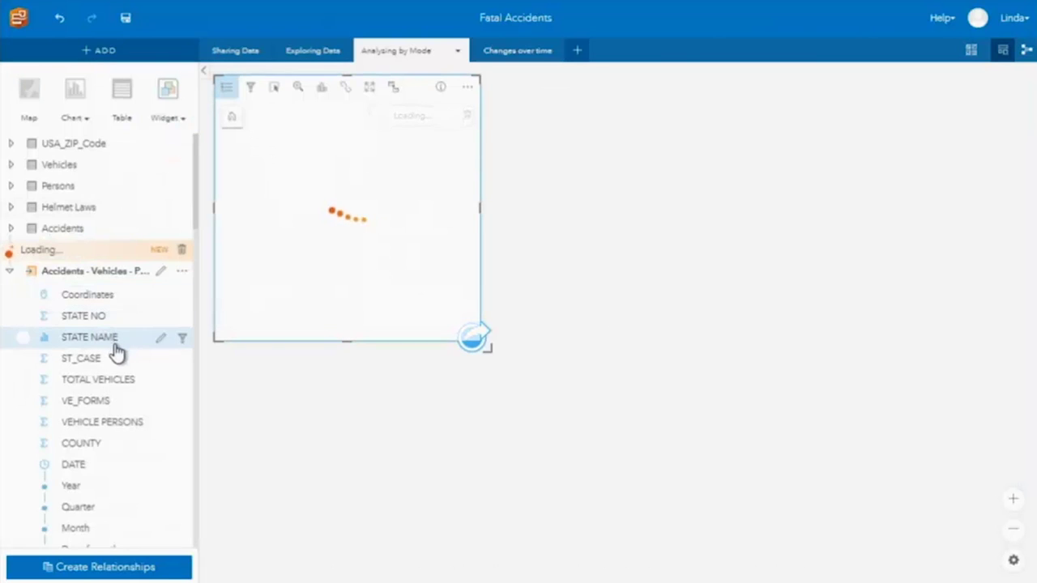
Step: In the joined dataset's BODY TYPE filter, deselect all values and search for Motorcycle
{"action": "scroll", "coordinate": [116, 349], "scroll_direction": "down", "scroll_amount": 3}
{"action": "scroll", "coordinate": [116, 348], "scroll_direction": "down", "scroll_amount": 5}
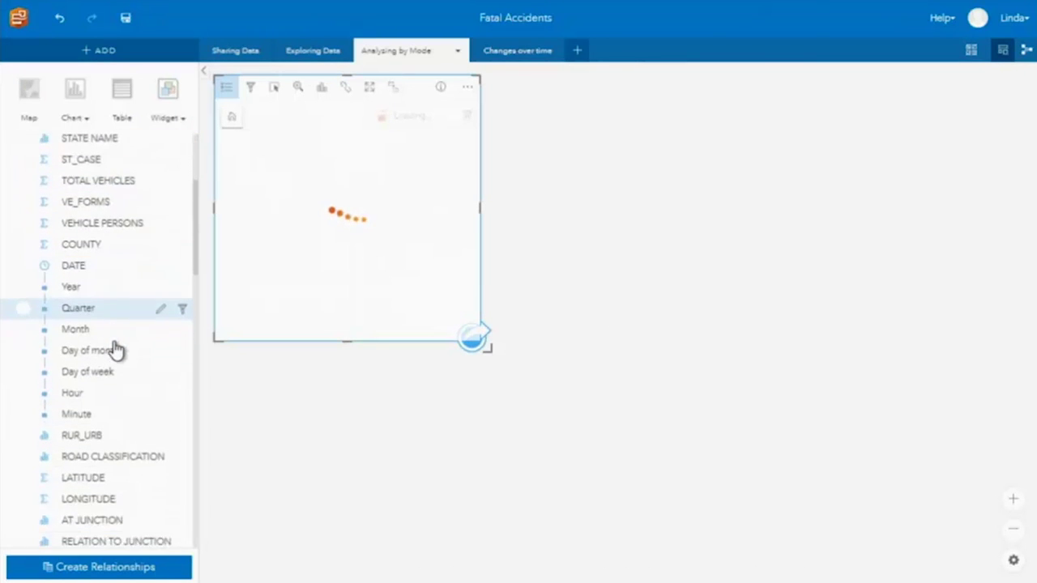
{"action": "scroll", "coordinate": [116, 344], "scroll_direction": "down", "scroll_amount": 5}
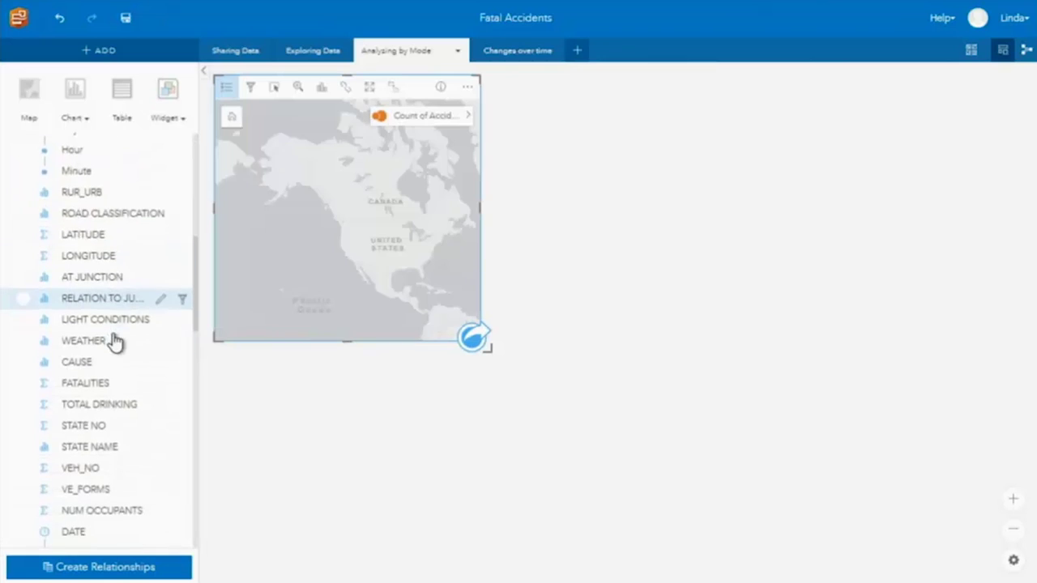
{"action": "scroll", "coordinate": [115, 338], "scroll_direction": "down", "scroll_amount": 4}
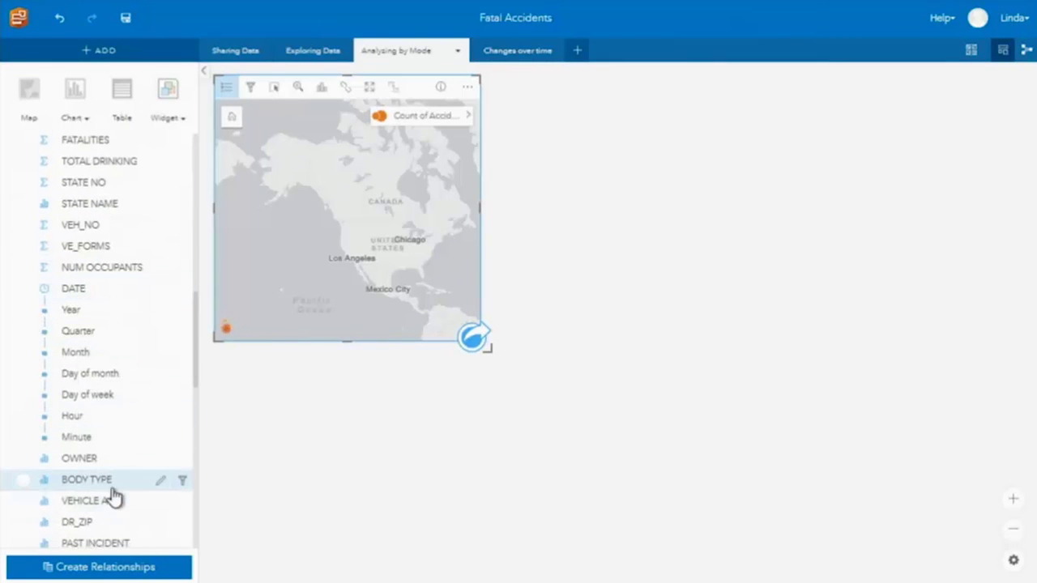
{"action": "left_click", "coordinate": [185, 483]}
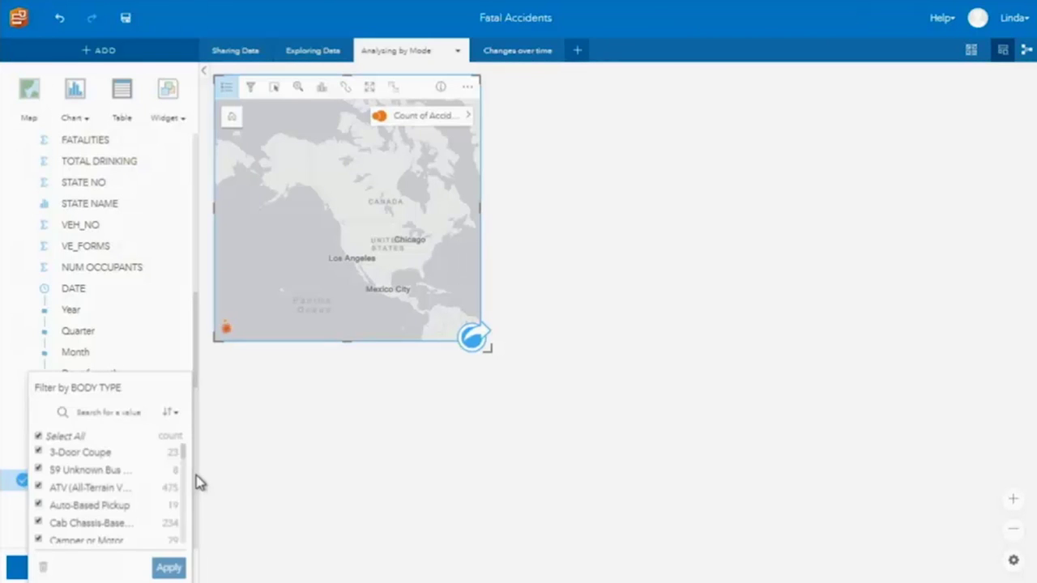
{"action": "left_click", "coordinate": [69, 437]}
{"action": "left_click", "coordinate": [88, 413]}
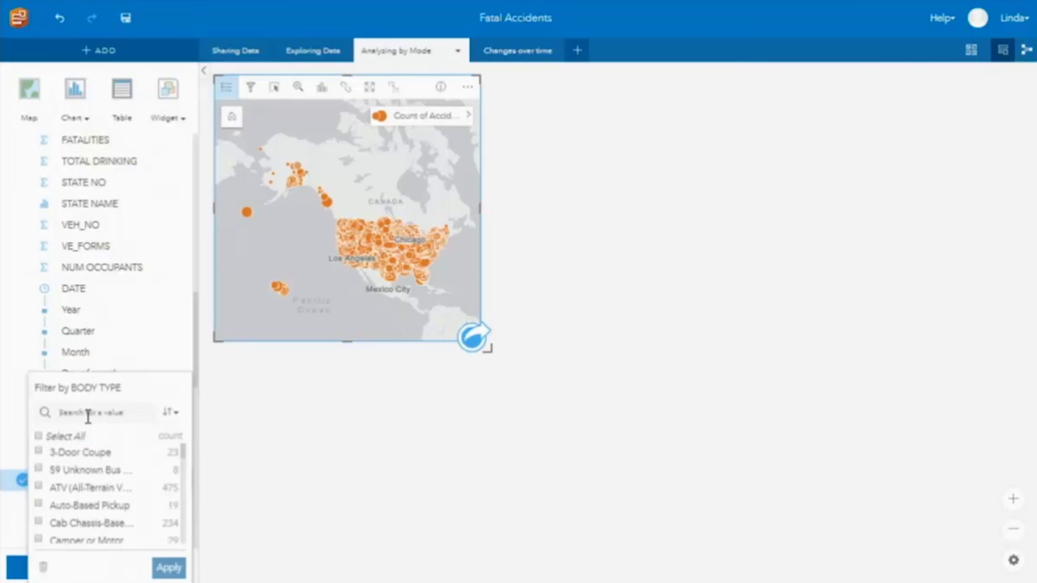
{"action": "type", "text": "Moto"}
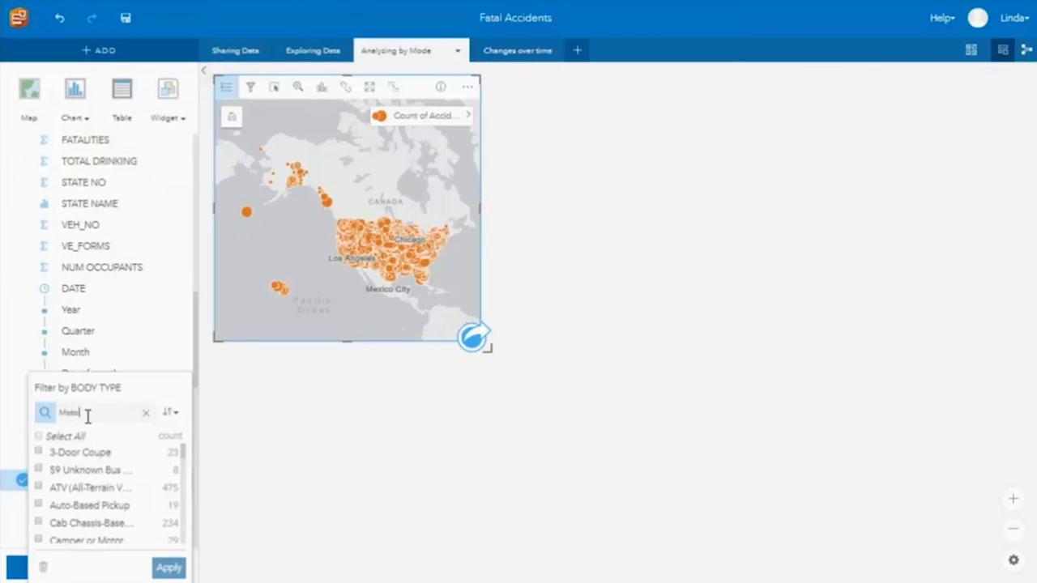
{"action": "type", "text": "rcyle"}
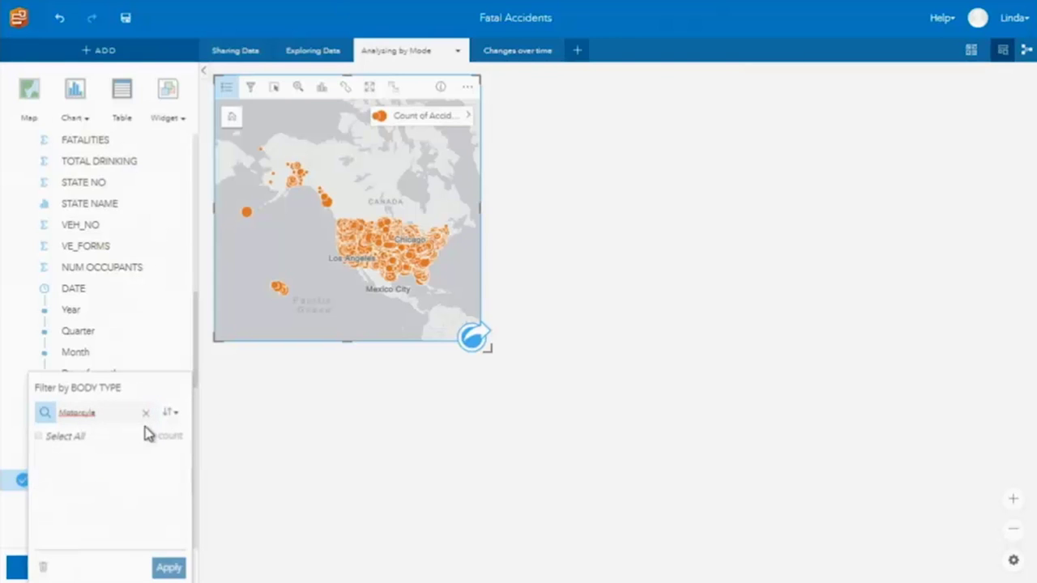
{"action": "left_click", "coordinate": [101, 414]}
{"action": "type", "text": "c"}
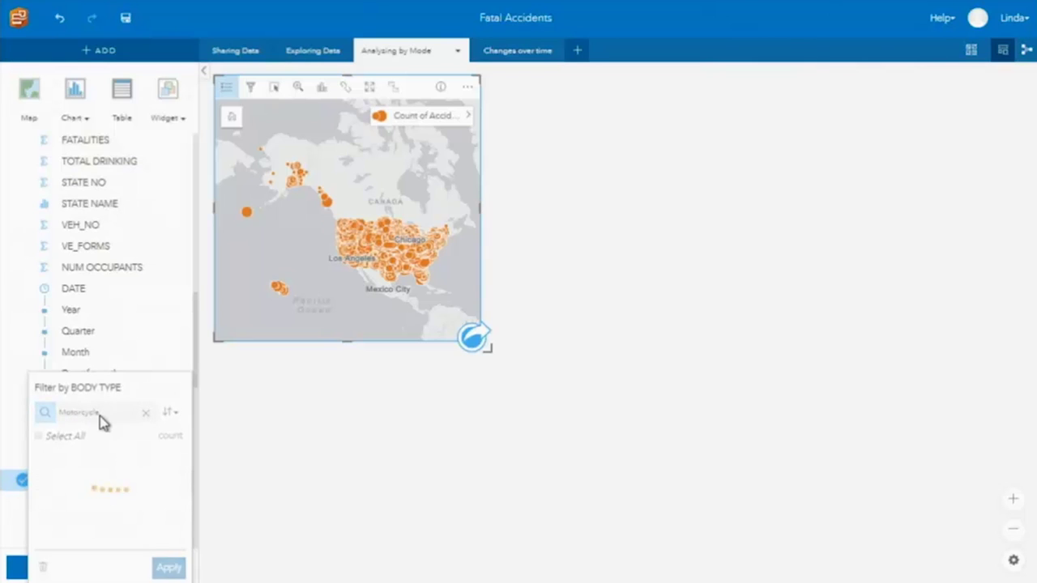
Step: Filter BODY TYPE to all four motorcycle categories: Motorcycle, off-road, other motored and three-wheel
{"action": "left_click", "coordinate": [39, 452]}
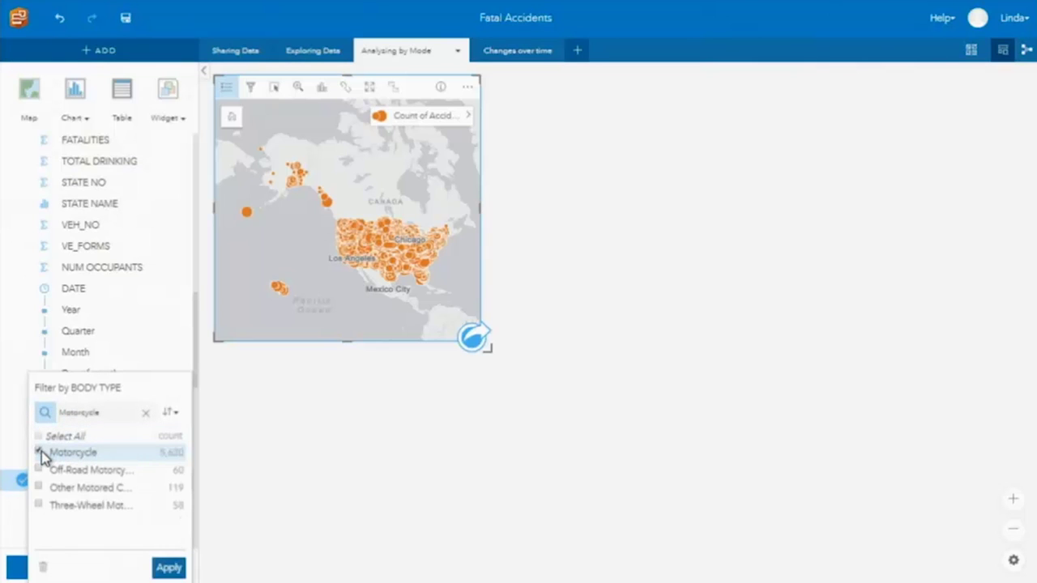
{"action": "left_click", "coordinate": [40, 507]}
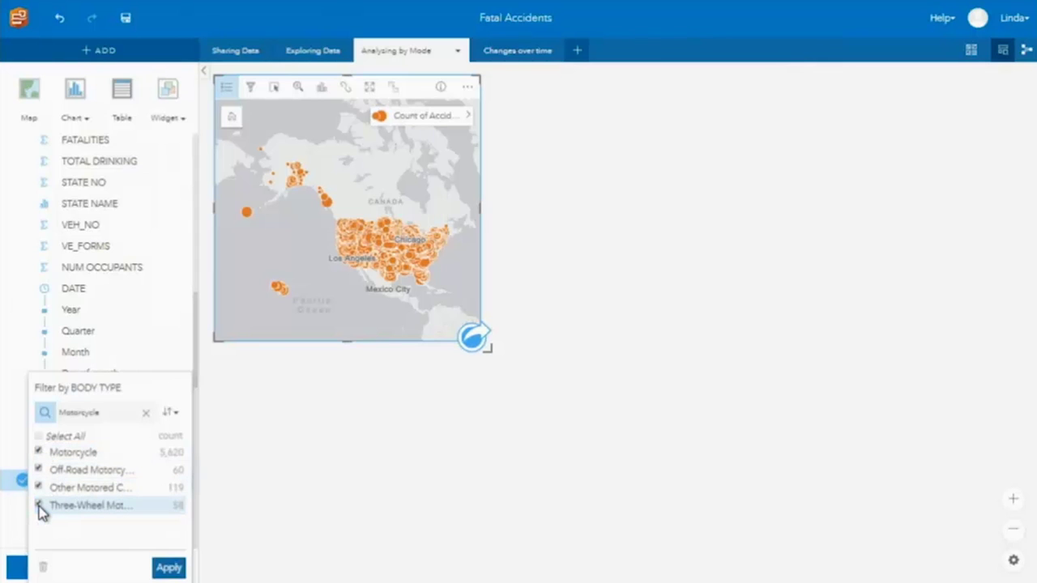
{"action": "left_click", "coordinate": [167, 566]}
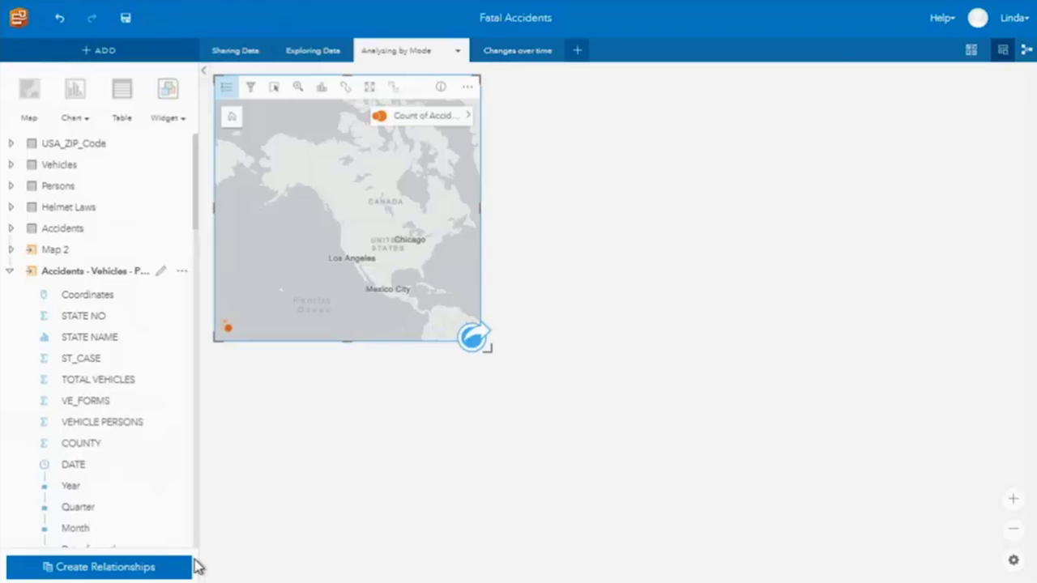
Step: Frame the motorcycle accident map on the contiguous United States
{"action": "left_click_drag", "start_coordinate": [361, 311], "coordinate": [313, 282]}
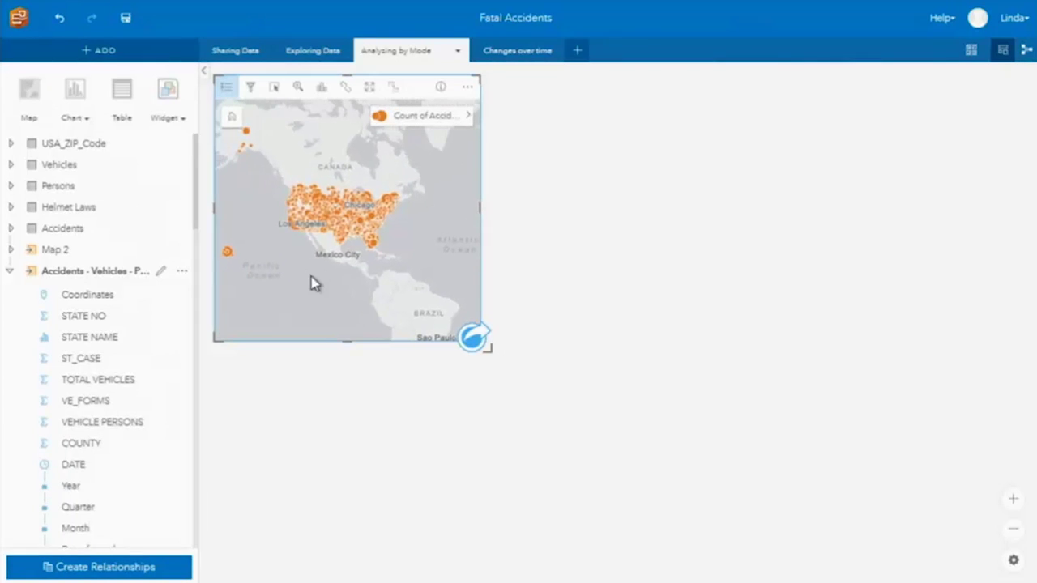
{"action": "left_click", "coordinate": [298, 89]}
{"action": "left_click", "coordinate": [249, 87]}
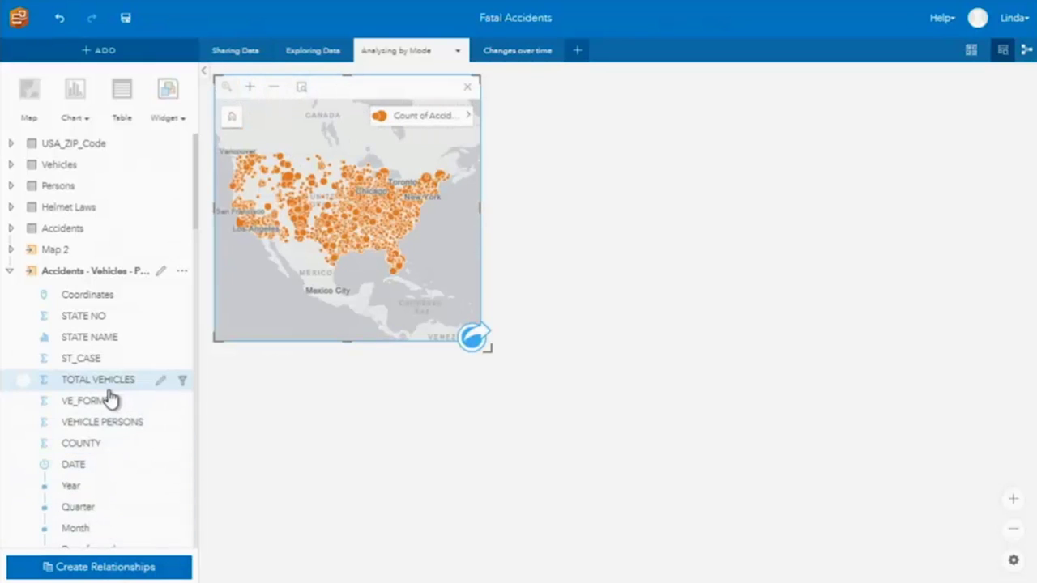
Step: Create a summary table of State and Law coverage from the joined dataset and order its columns with Law coverage first
{"action": "scroll", "coordinate": [108, 389], "scroll_direction": "down", "scroll_amount": 5}
{"action": "scroll", "coordinate": [99, 377], "scroll_direction": "down", "scroll_amount": 12}
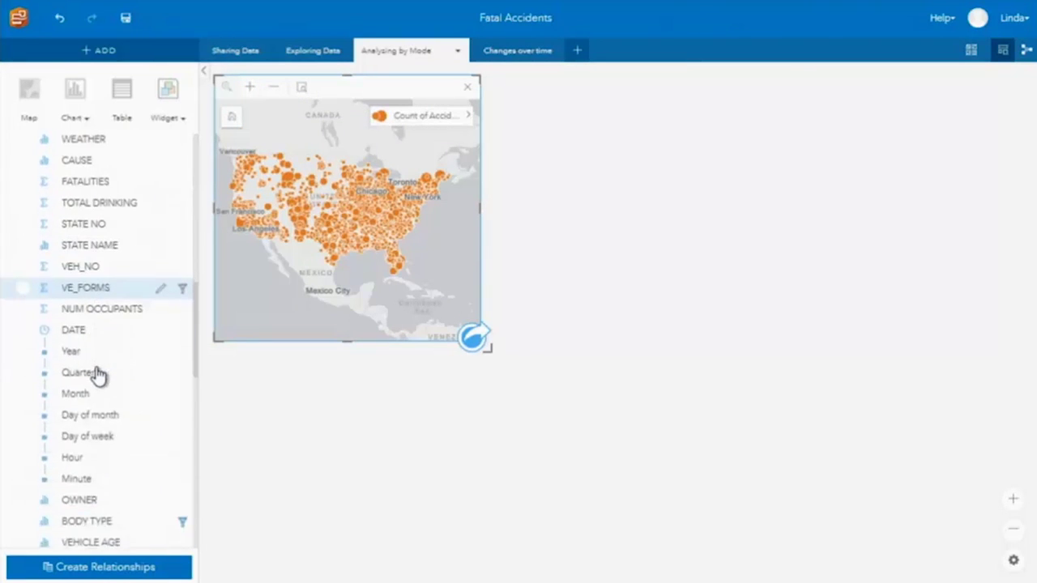
{"action": "scroll", "coordinate": [93, 372], "scroll_direction": "down", "scroll_amount": 7}
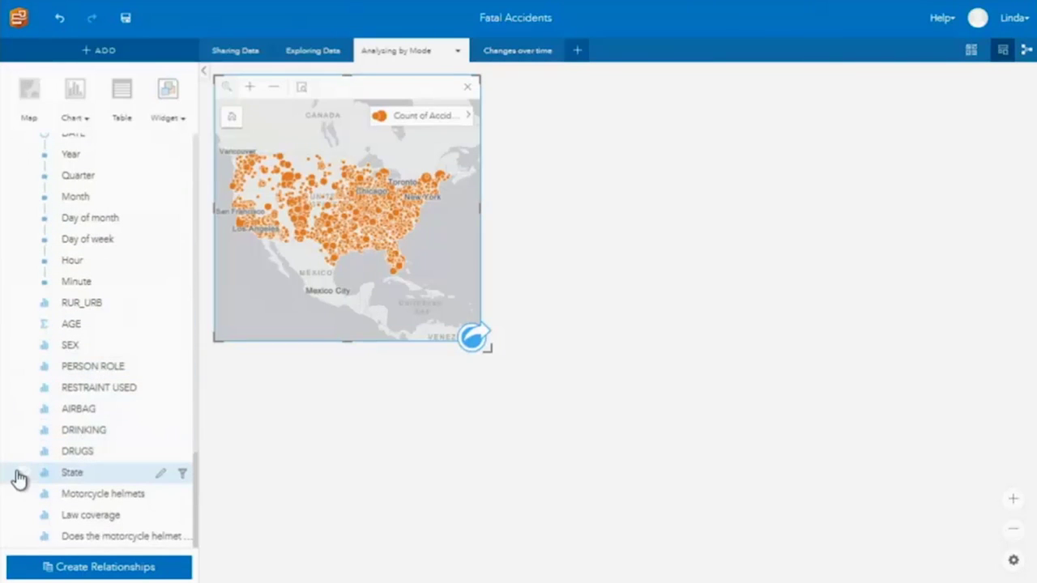
{"action": "left_click", "coordinate": [20, 475]}
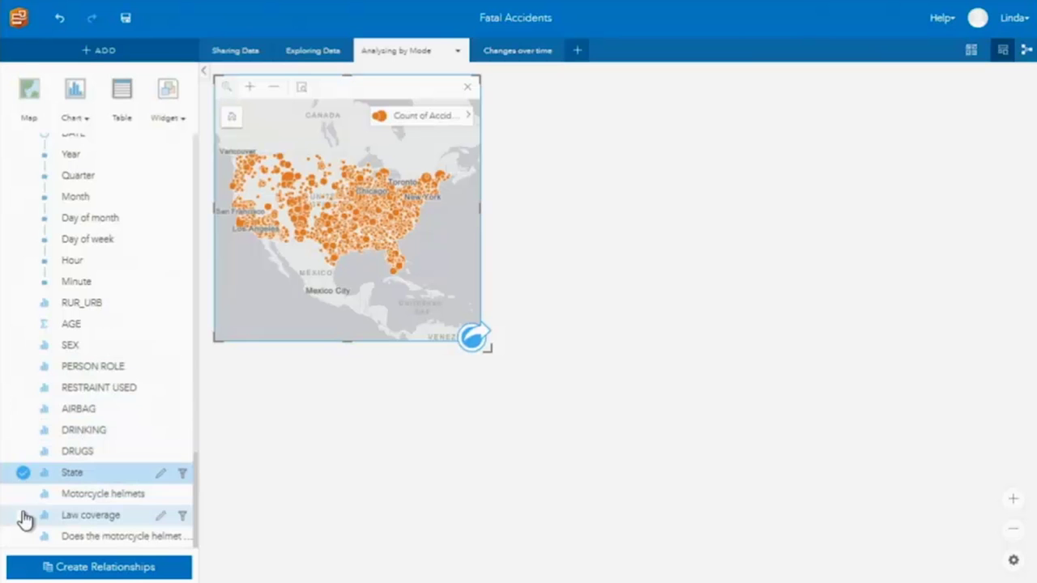
{"action": "left_click", "coordinate": [23, 516]}
{"action": "left_click_drag", "start_coordinate": [102, 478], "coordinate": [701, 135]}
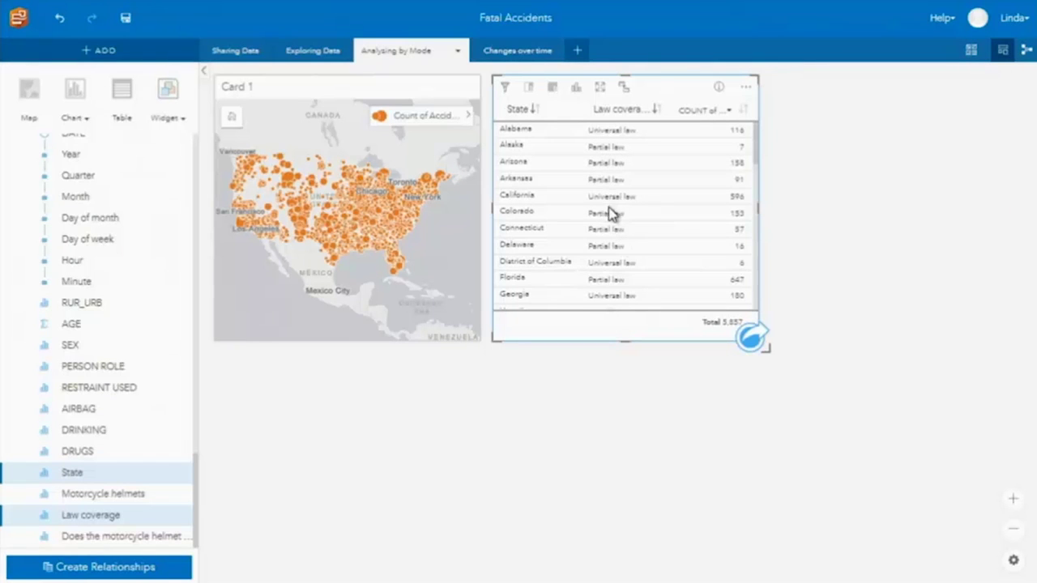
{"action": "left_click_drag", "start_coordinate": [613, 109], "coordinate": [532, 116]}
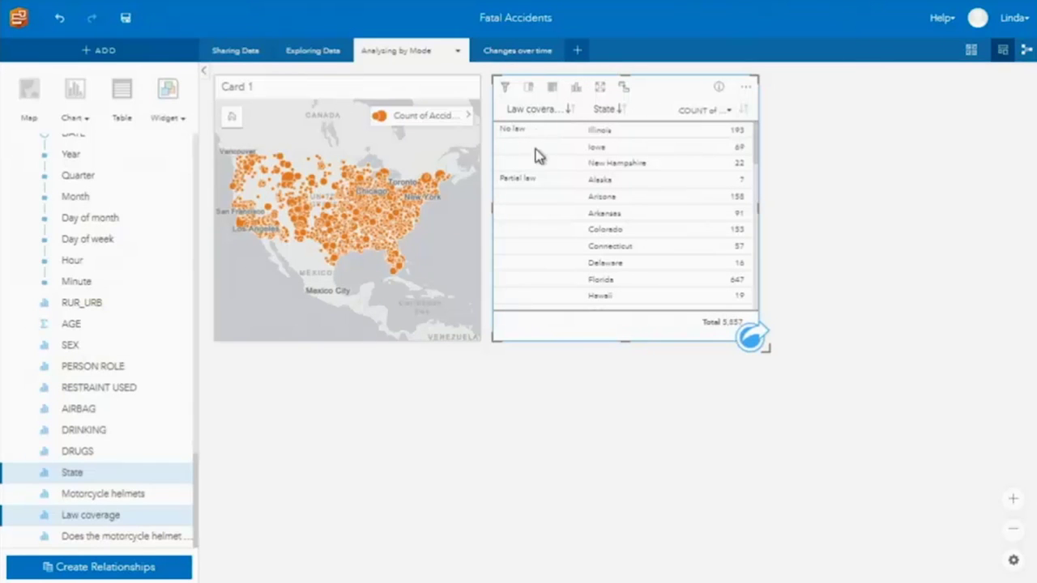
Step: Examine where accidents occur on the map for Illinois and for the No law, Partial law and Universal law groups, then clear the selection
{"action": "left_click", "coordinate": [606, 133]}
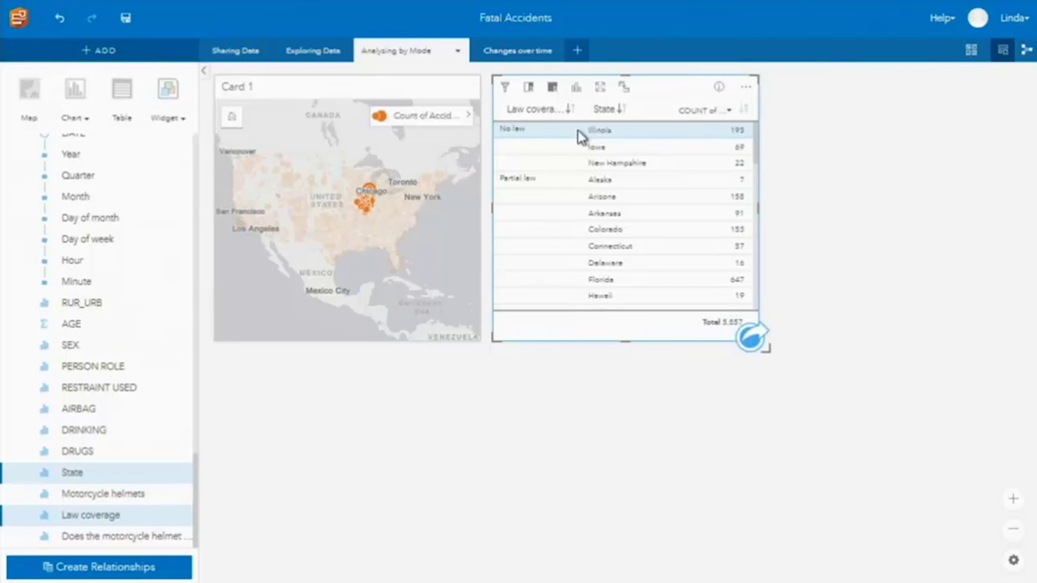
{"action": "left_click", "coordinate": [512, 136]}
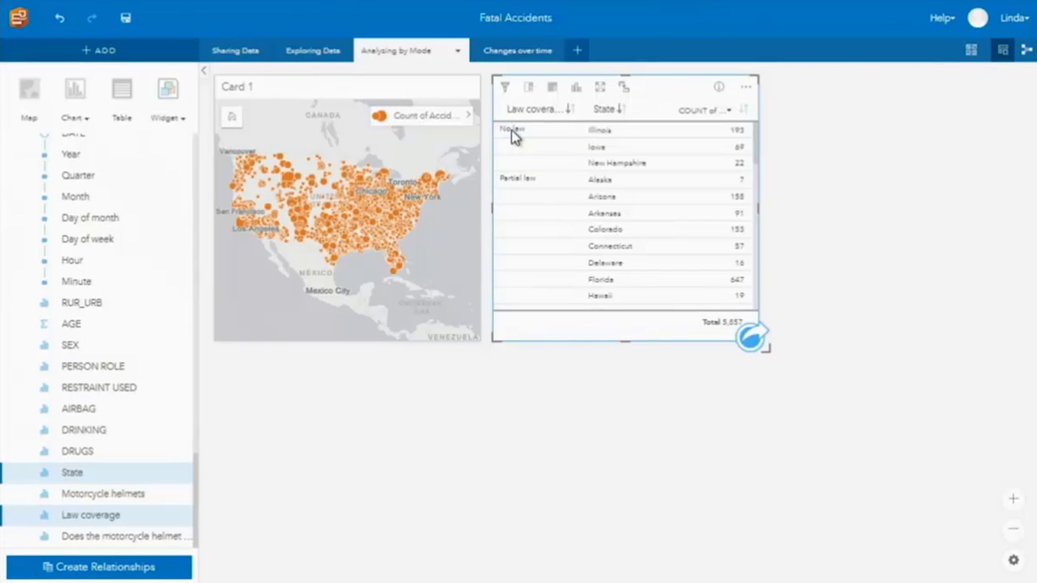
{"action": "left_click", "coordinate": [512, 132]}
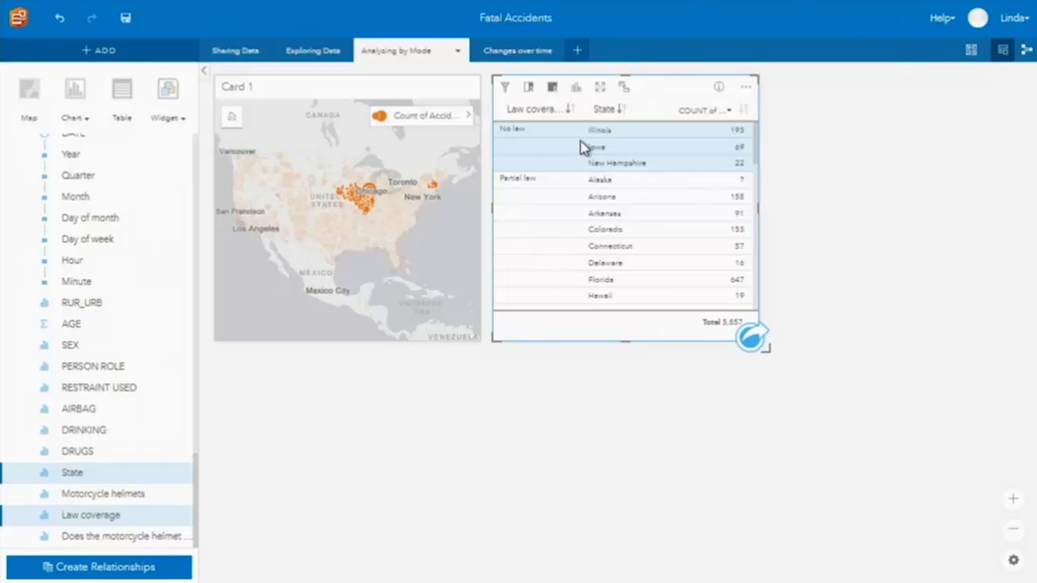
{"action": "left_click", "coordinate": [548, 178]}
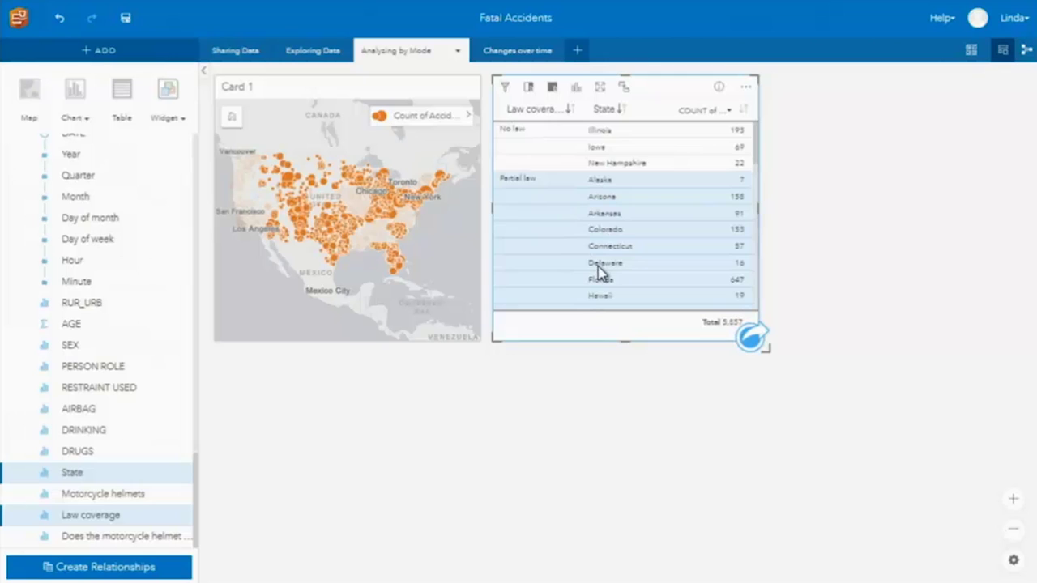
{"action": "scroll", "coordinate": [578, 258], "scroll_direction": "down", "scroll_amount": 3}
{"action": "scroll", "coordinate": [578, 258], "scroll_direction": "down", "scroll_amount": 10}
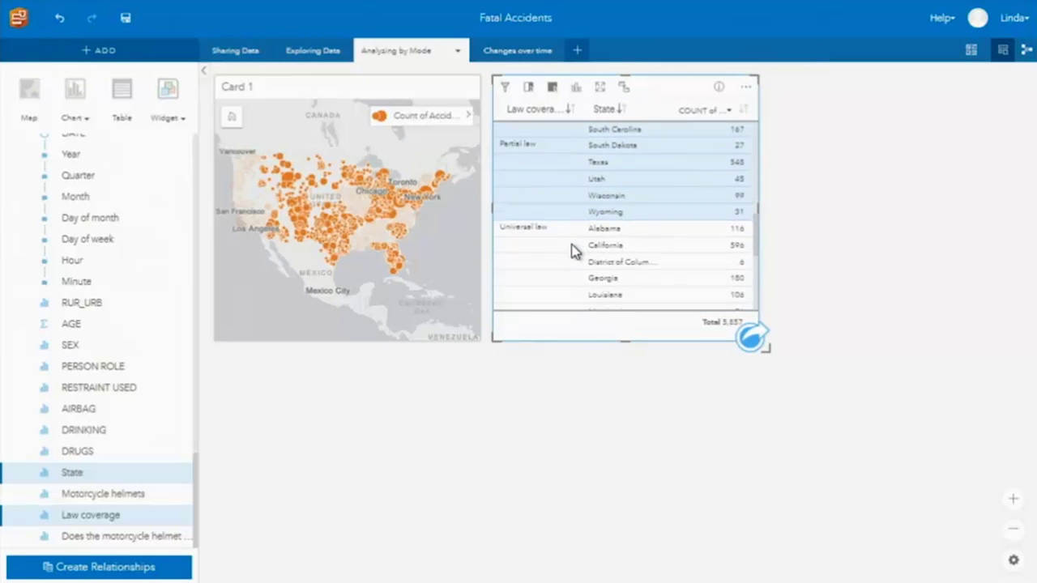
{"action": "left_click", "coordinate": [527, 228]}
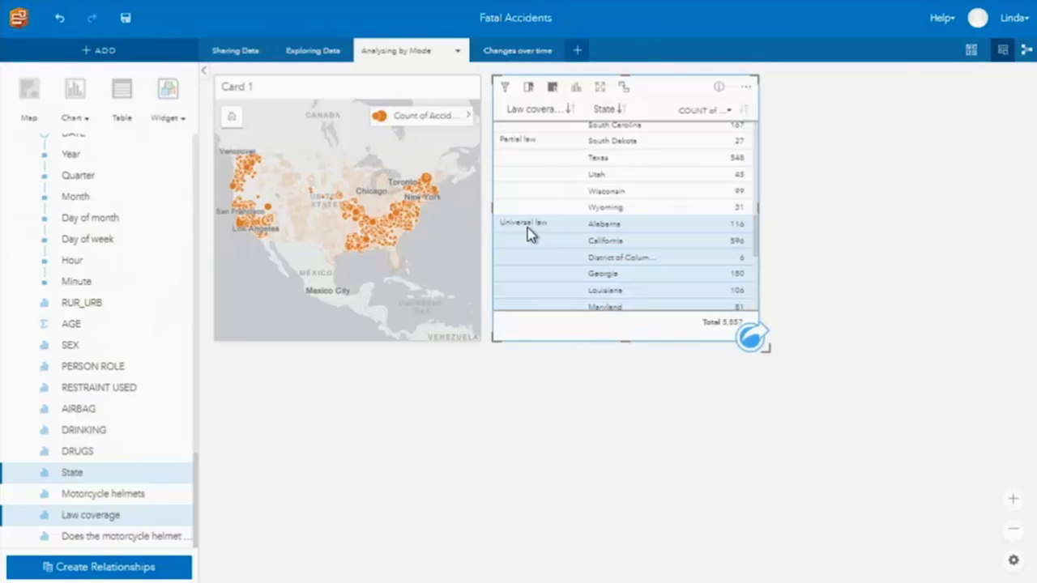
{"action": "left_click", "coordinate": [527, 227]}
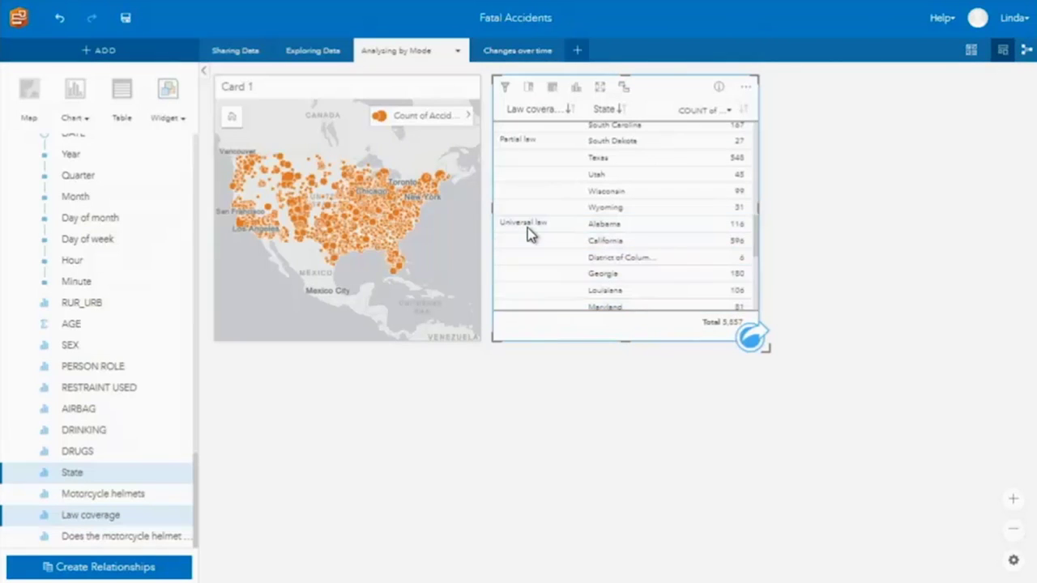
{"action": "scroll", "coordinate": [538, 228], "scroll_direction": "up", "scroll_amount": 10}
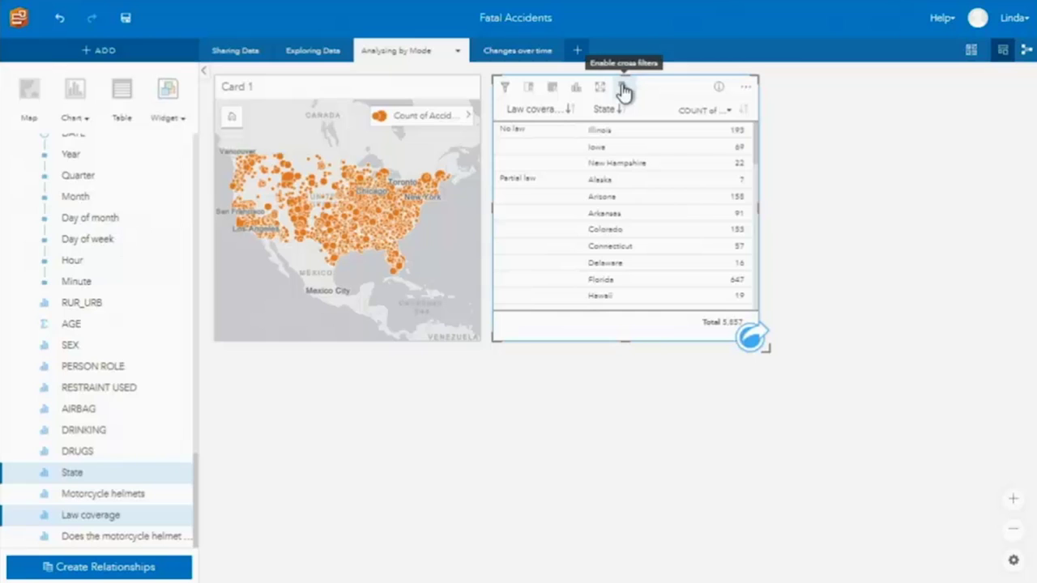
Step: Enable cross filters on the summary table and create a chord diagram from RESTRAINT USED and RELATION TO JUNCTION below the map
{"action": "left_click", "coordinate": [622, 87]}
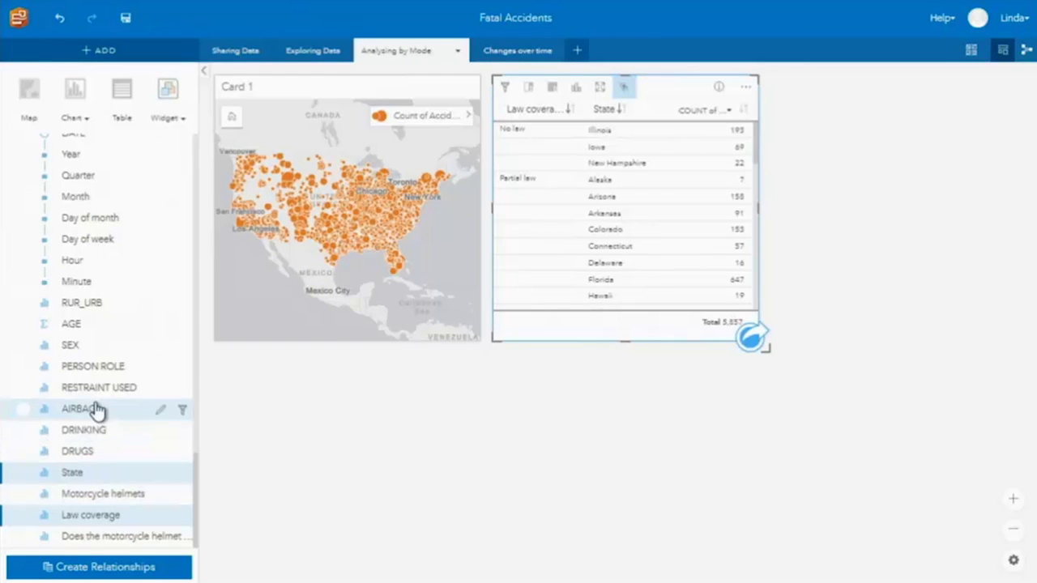
{"action": "left_click", "coordinate": [24, 391]}
{"action": "scroll", "coordinate": [51, 365], "scroll_direction": "up", "scroll_amount": 3}
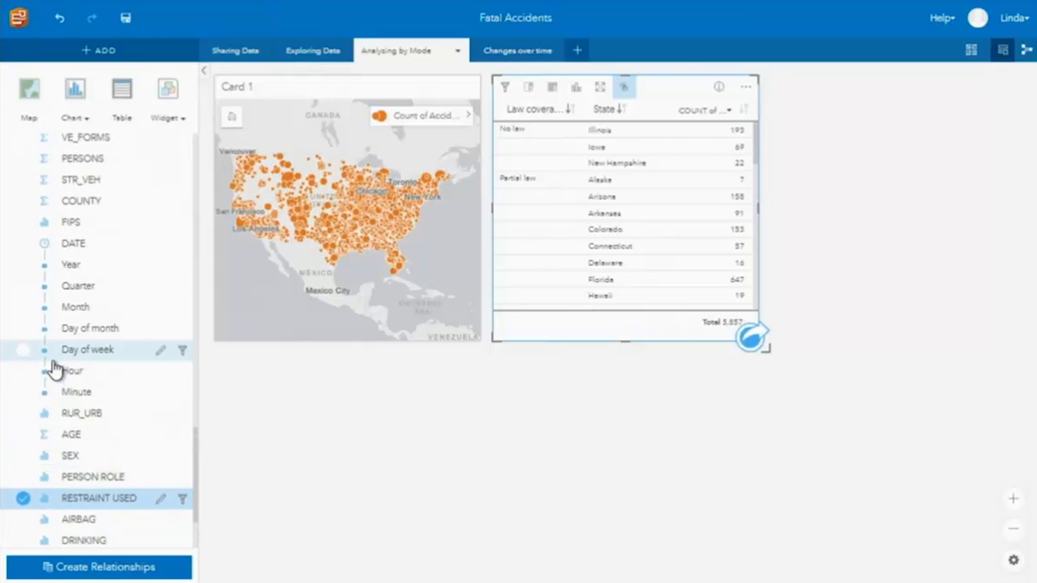
{"action": "scroll", "coordinate": [51, 369], "scroll_direction": "up", "scroll_amount": 1}
{"action": "scroll", "coordinate": [51, 368], "scroll_direction": "up", "scroll_amount": 8}
{"action": "scroll", "coordinate": [51, 368], "scroll_direction": "up", "scroll_amount": 12}
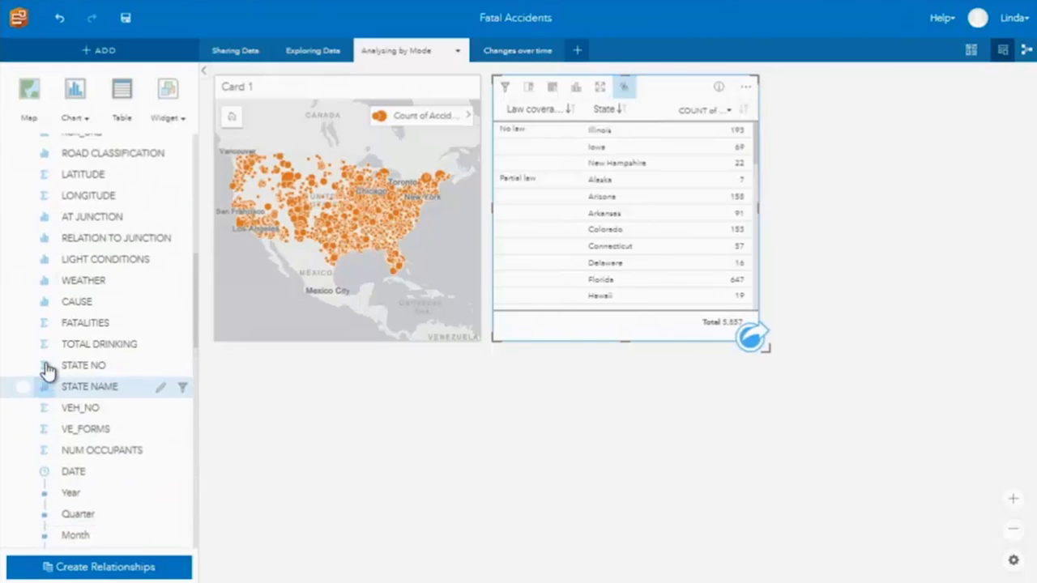
{"action": "left_click", "coordinate": [24, 254]}
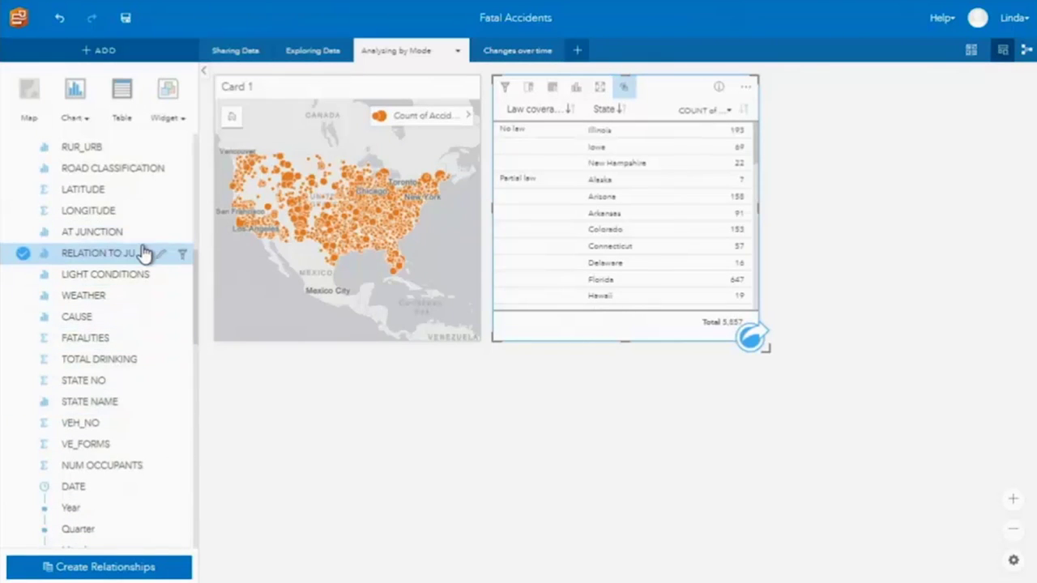
{"action": "left_click_drag", "start_coordinate": [113, 254], "coordinate": [268, 546]}
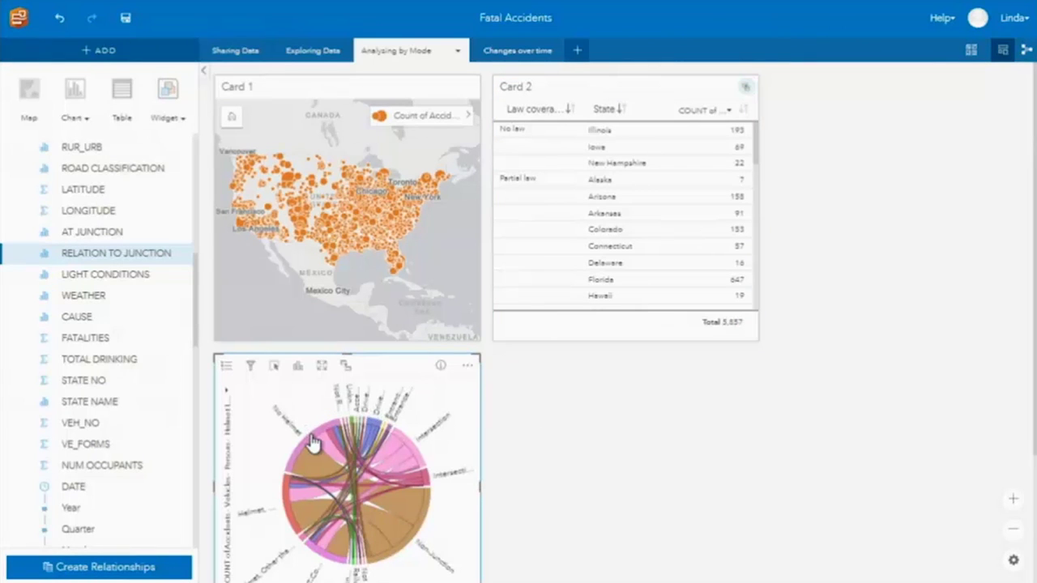
Step: Examine No Helmet accidents in the chord diagram and their counts by State and Law coverage in the summary table, then clear the selection
{"action": "left_click", "coordinate": [348, 519]}
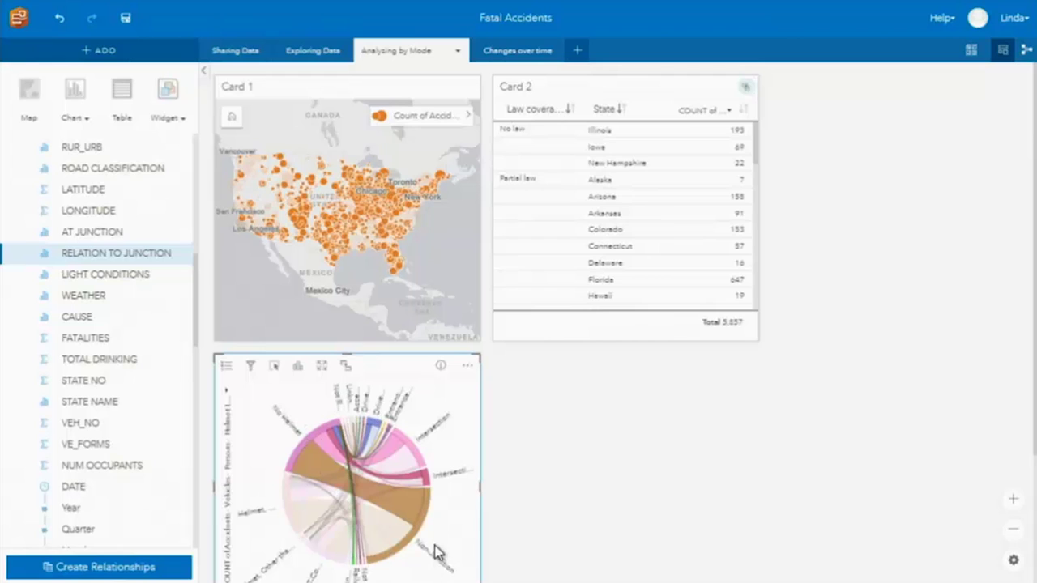
{"action": "mouse_move", "coordinate": [425, 506]}
{"action": "left_click", "coordinate": [314, 448]}
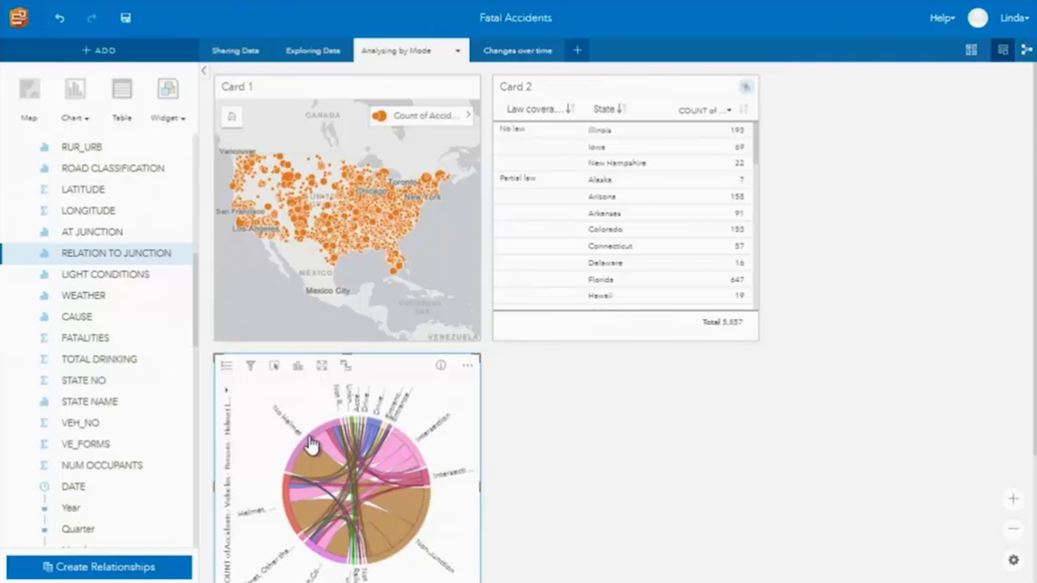
{"action": "left_click", "coordinate": [311, 444]}
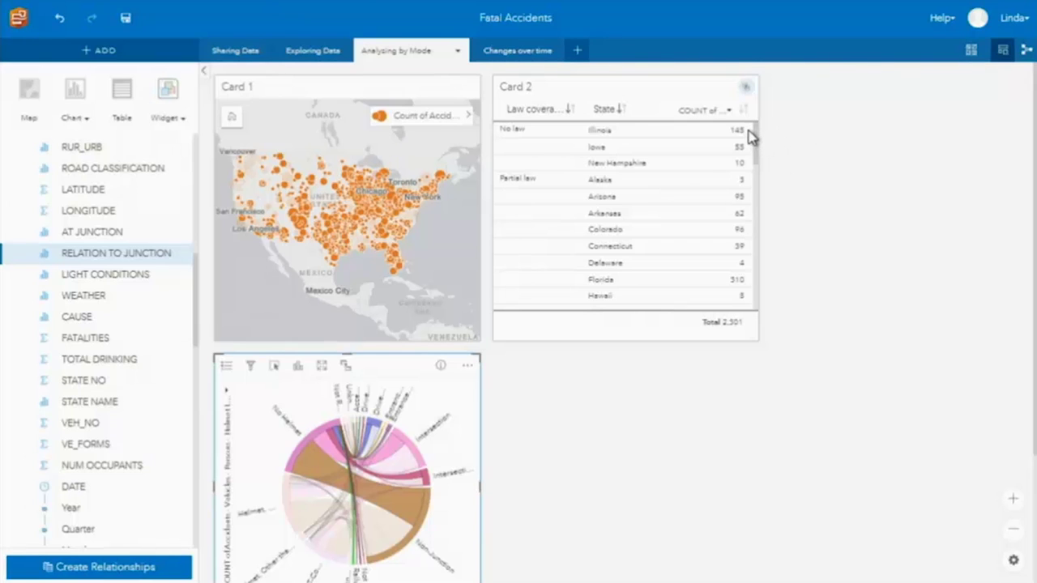
{"action": "scroll", "coordinate": [685, 220], "scroll_direction": "down", "scroll_amount": 3}
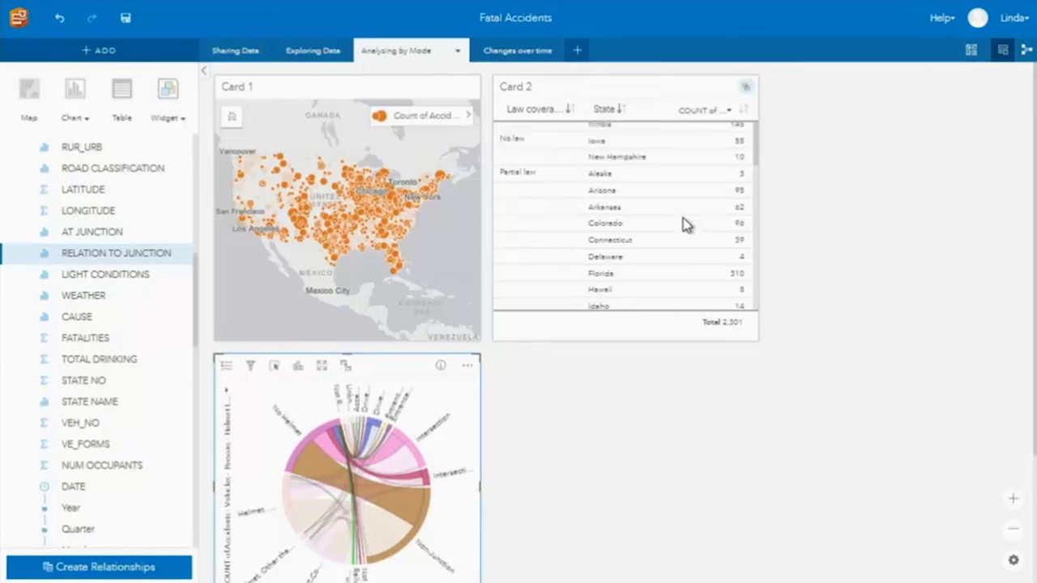
{"action": "scroll", "coordinate": [679, 220], "scroll_direction": "down", "scroll_amount": 10}
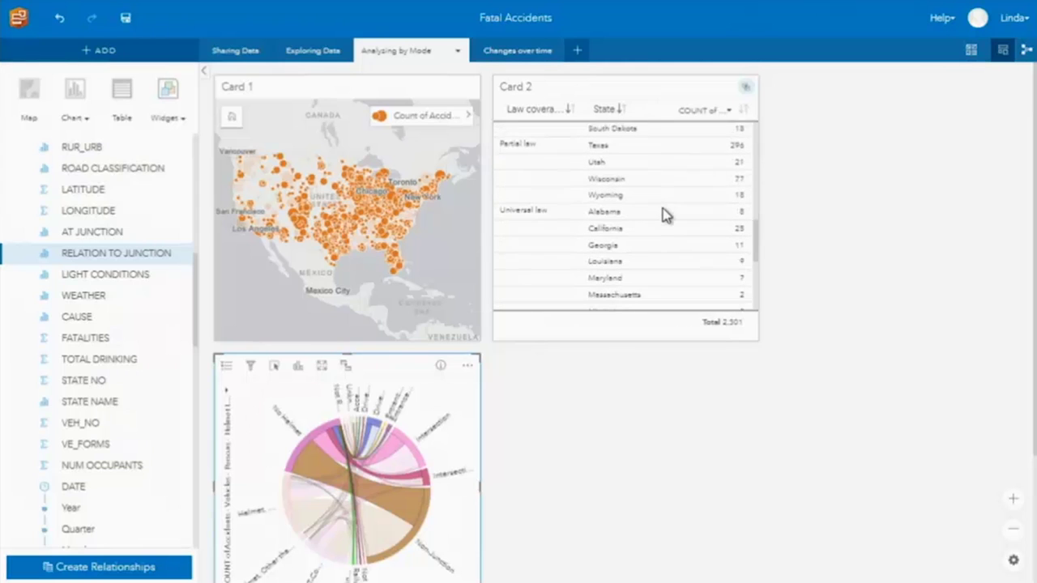
{"action": "scroll", "coordinate": [668, 217], "scroll_direction": "down", "scroll_amount": 2}
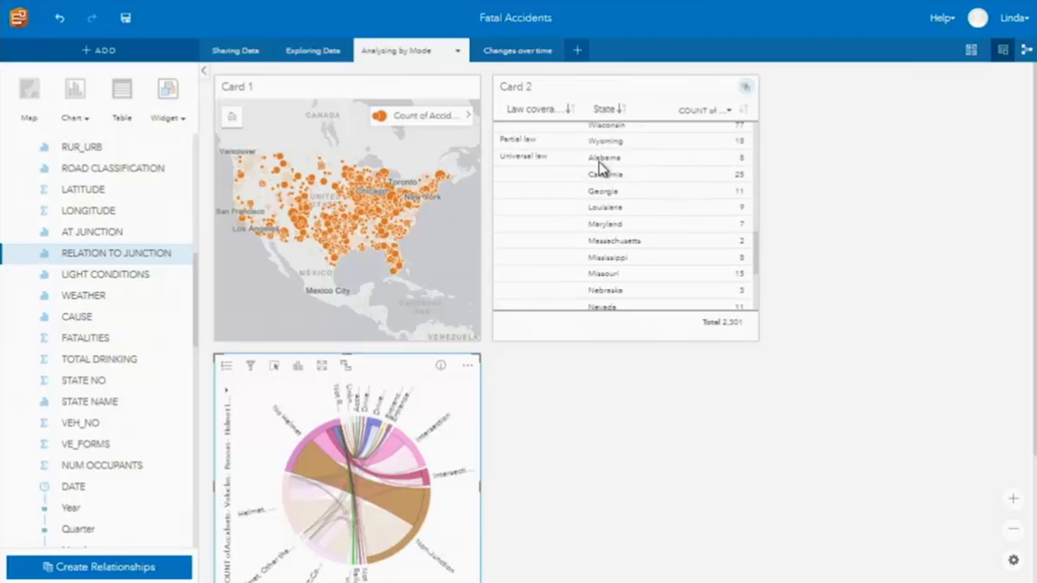
{"action": "scroll", "coordinate": [600, 168], "scroll_direction": "down", "scroll_amount": 5}
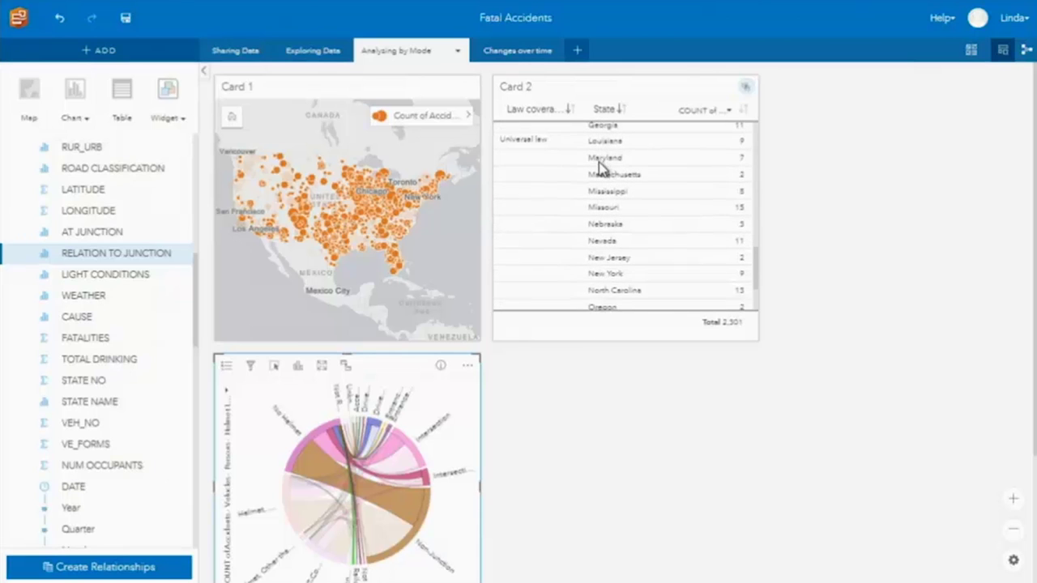
{"action": "scroll", "coordinate": [601, 184], "scroll_direction": "up", "scroll_amount": 15}
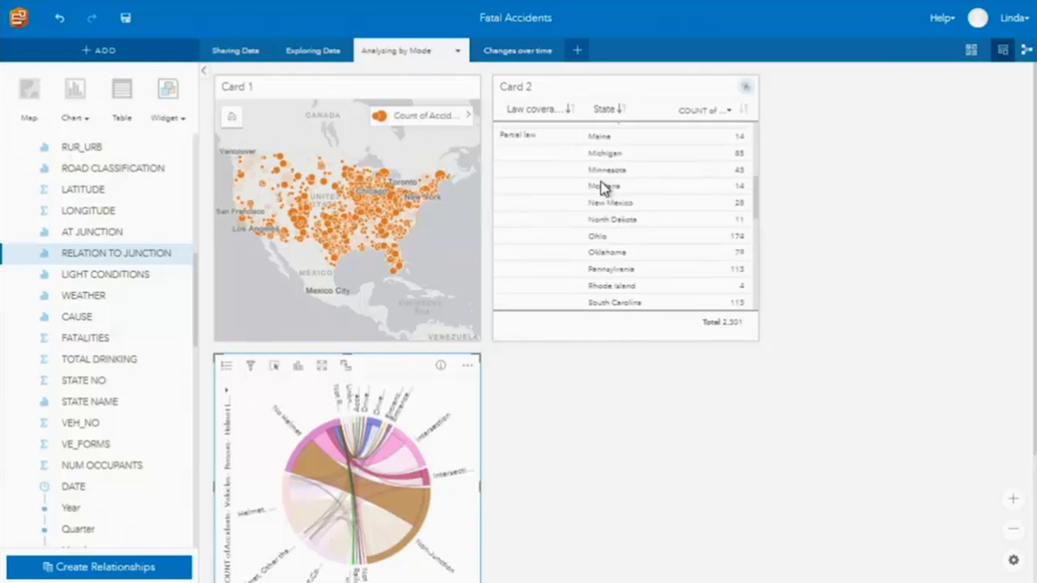
{"action": "left_click", "coordinate": [309, 450]}
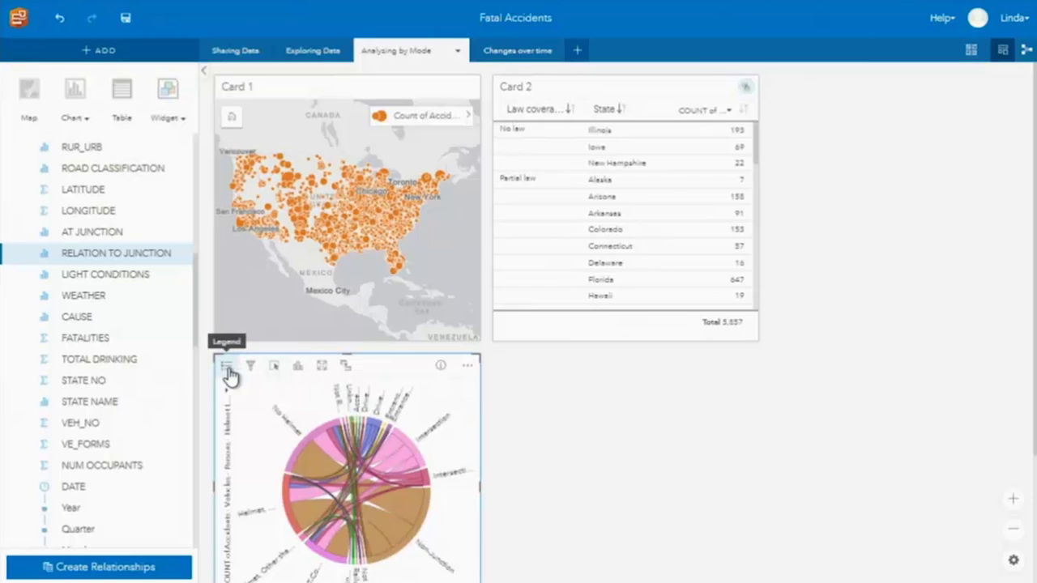
Step: Change the chord diagram of restraint use and junction relation to a link chart
{"action": "left_click", "coordinate": [301, 370]}
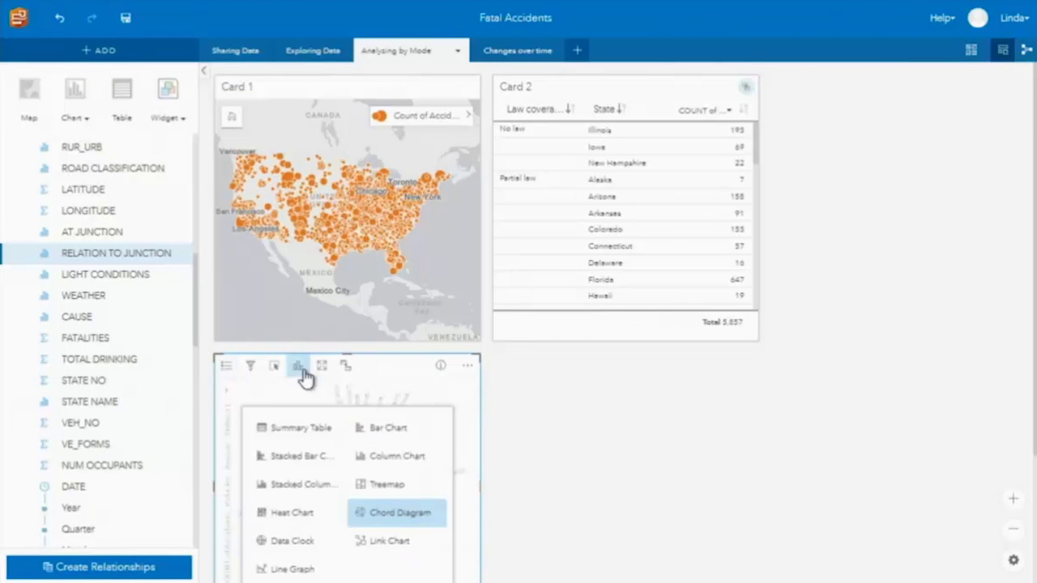
{"action": "left_click", "coordinate": [384, 545]}
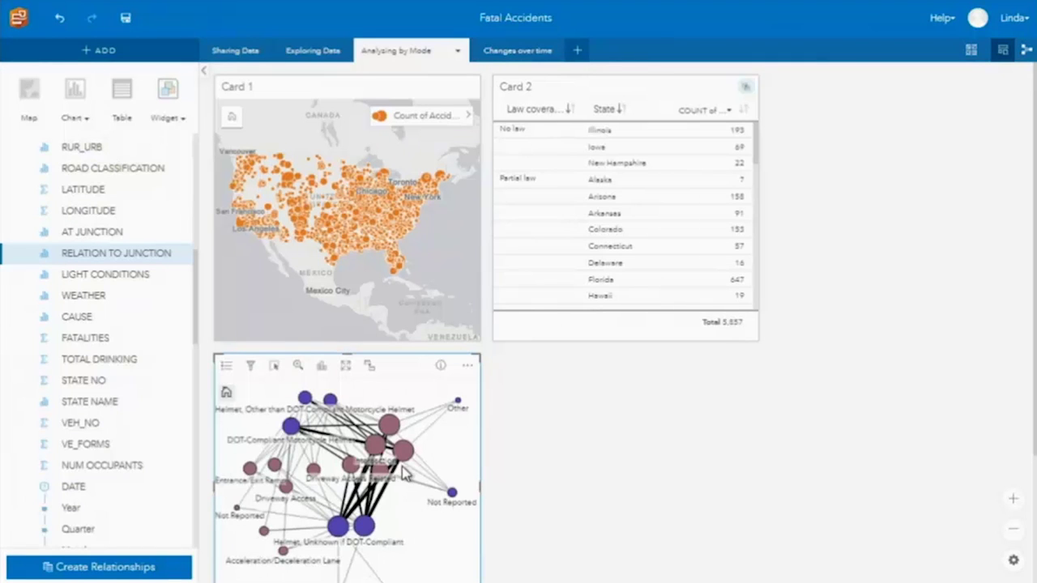
{"action": "mouse_move", "coordinate": [405, 460]}
Step: Add CAUSE as a node linked to RELATION TO JUNCTION in the link chart and move the summary table beside the chart
{"action": "left_click", "coordinate": [226, 371]}
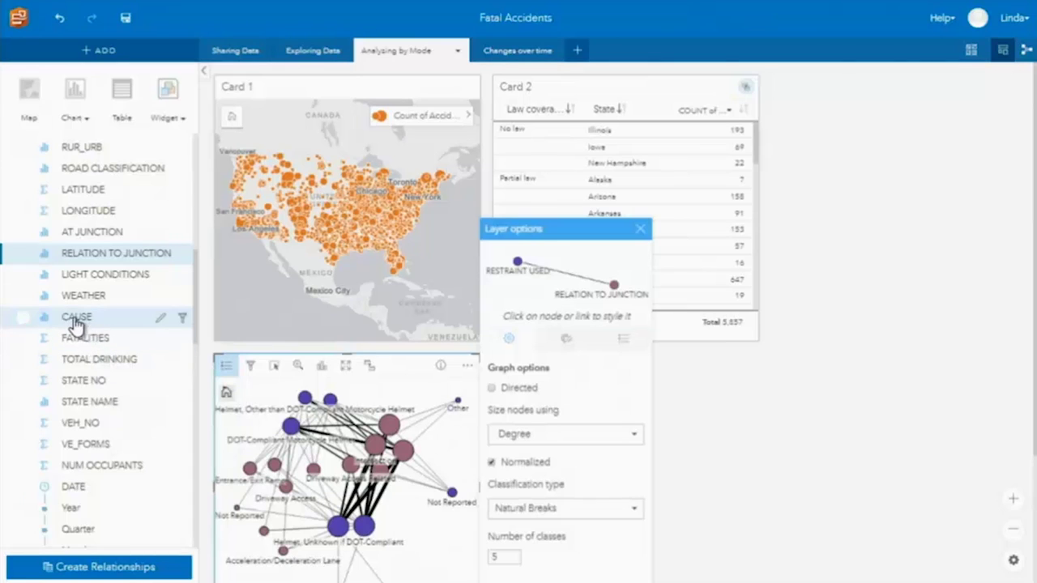
{"action": "left_click_drag", "start_coordinate": [73, 322], "coordinate": [614, 287]}
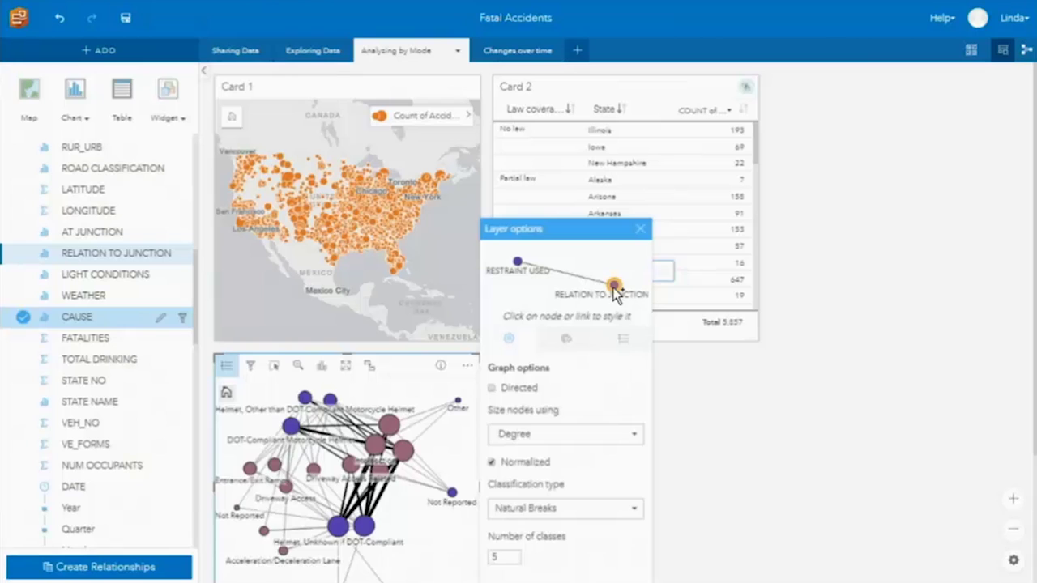
{"action": "left_click_drag", "start_coordinate": [614, 290], "coordinate": [614, 293]}
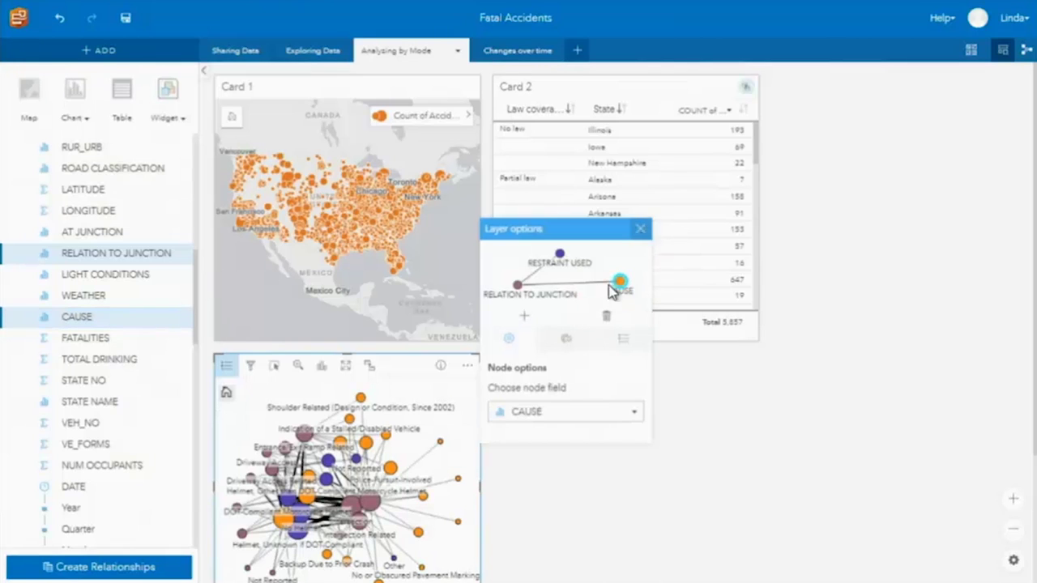
{"action": "left_click", "coordinate": [641, 231]}
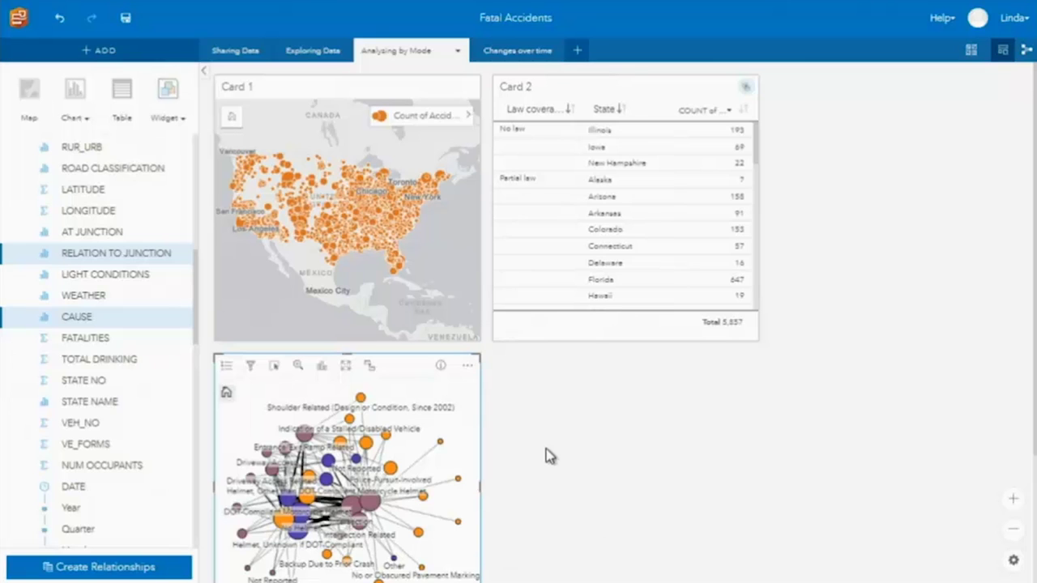
{"action": "left_click_drag", "start_coordinate": [606, 76], "coordinate": [620, 377]}
Step: Enable location on the joined accidents dataset by geography, using the single field DR_ZIP matched to the USA_ZIP_Code level
{"action": "scroll", "coordinate": [102, 361], "scroll_direction": "up", "scroll_amount": 1}
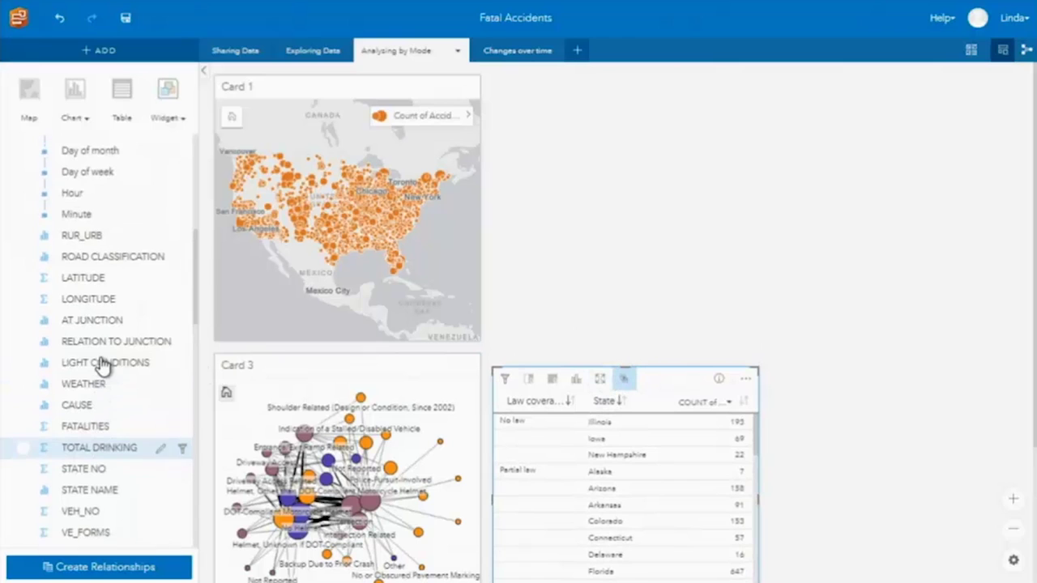
{"action": "scroll", "coordinate": [102, 363], "scroll_direction": "up", "scroll_amount": 5}
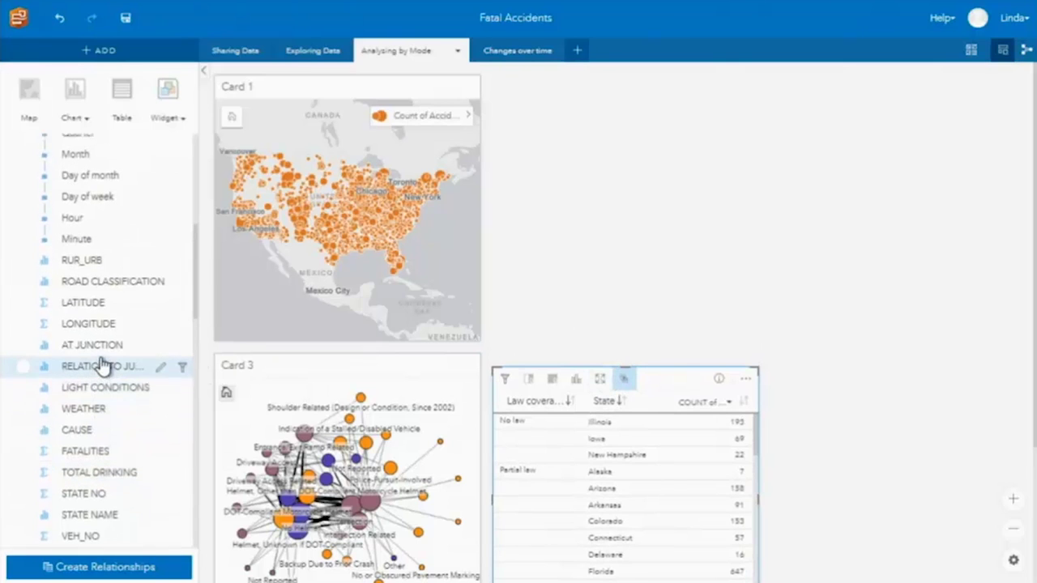
{"action": "scroll", "coordinate": [102, 366], "scroll_direction": "up", "scroll_amount": 1}
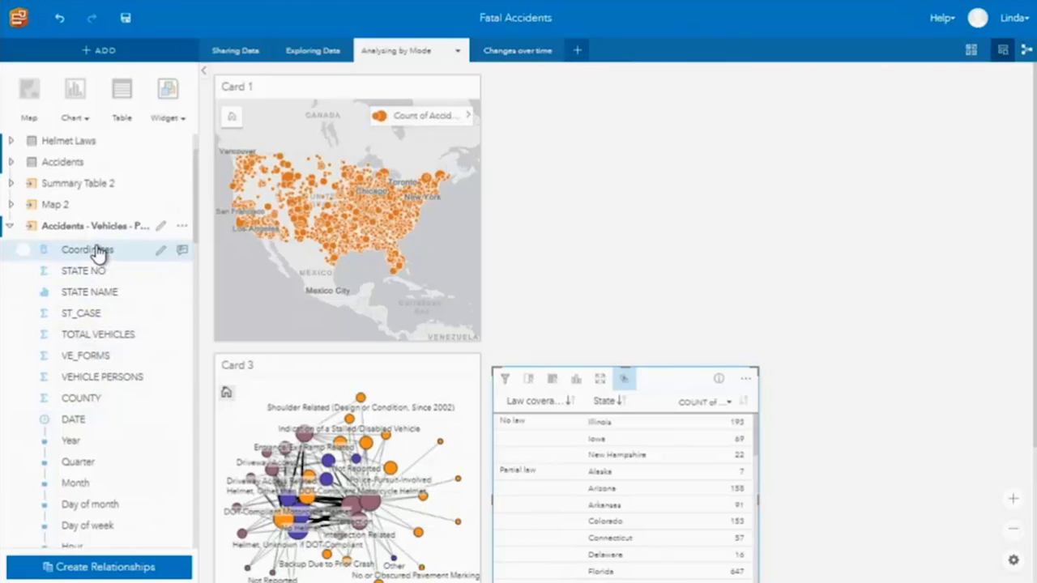
{"action": "left_click", "coordinate": [183, 227]}
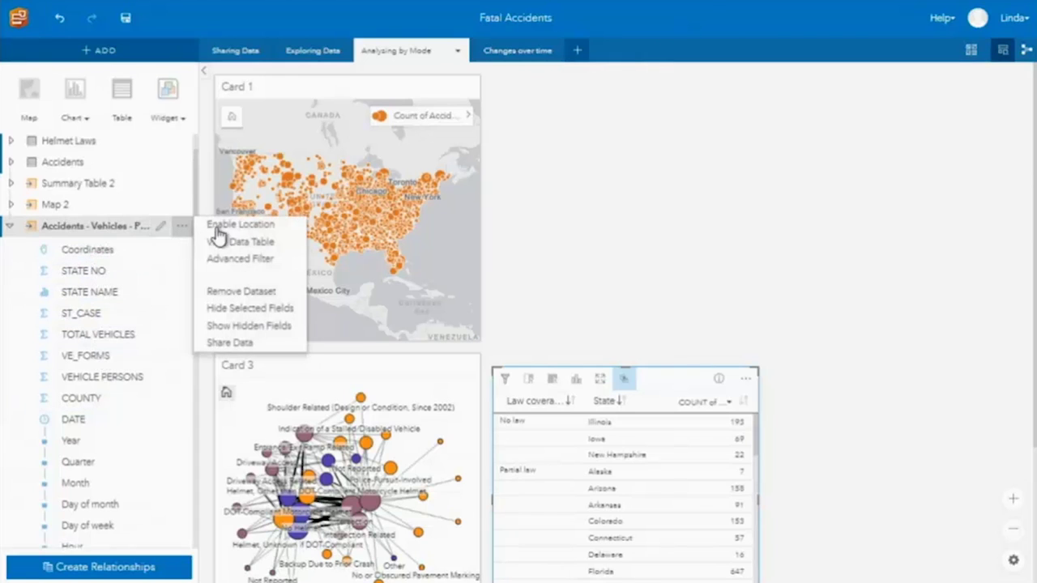
{"action": "left_click", "coordinate": [247, 228]}
{"action": "left_click", "coordinate": [269, 285]}
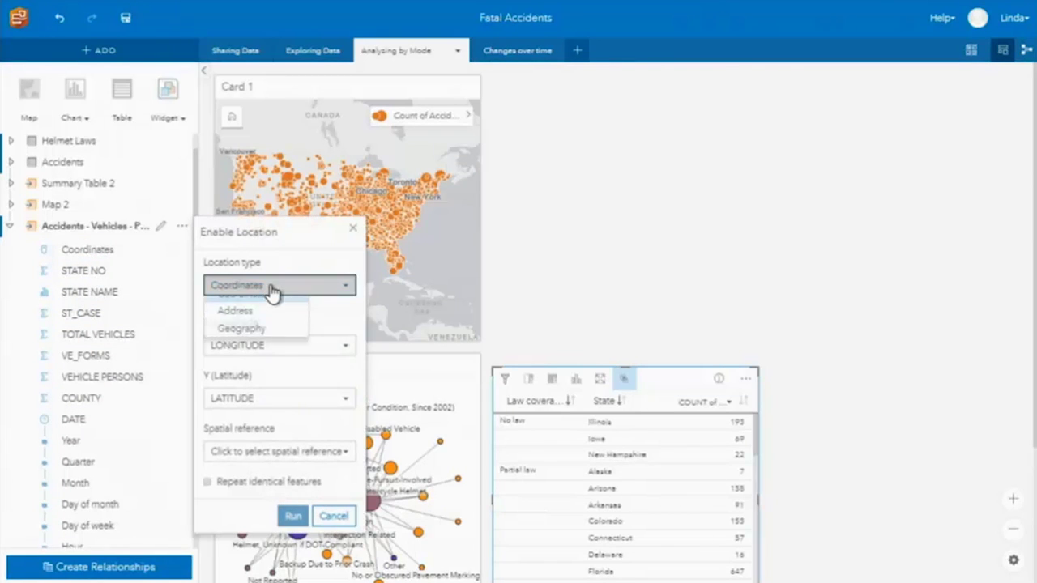
{"action": "left_click", "coordinate": [272, 338]}
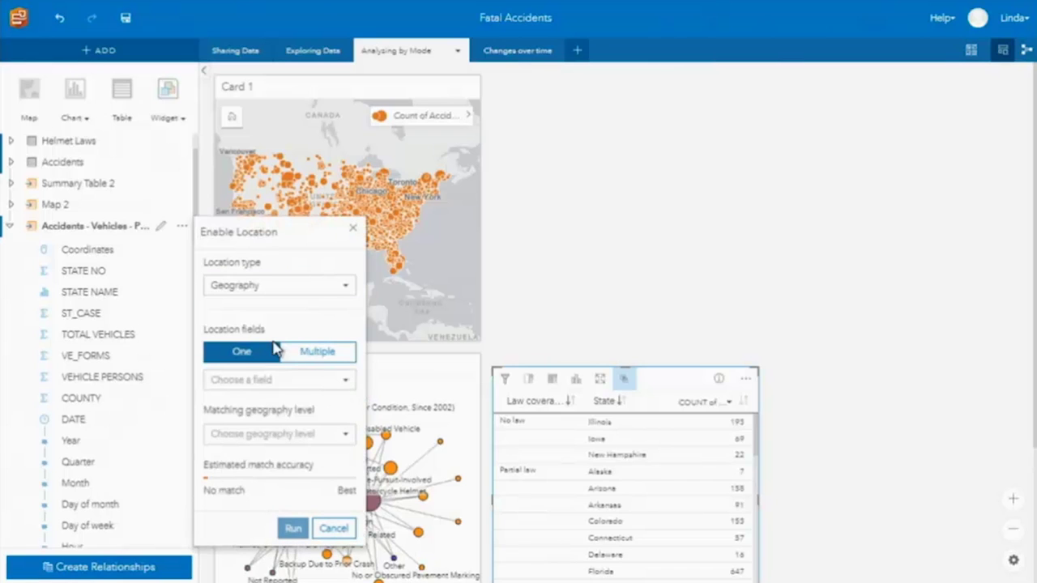
{"action": "left_click", "coordinate": [301, 380]}
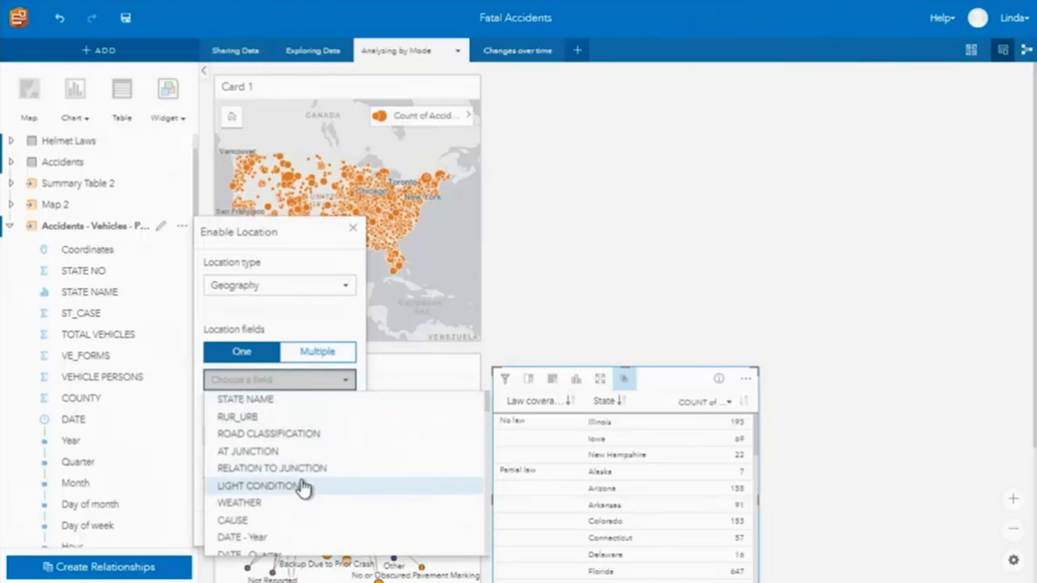
{"action": "scroll", "coordinate": [295, 509], "scroll_direction": "down", "scroll_amount": 1}
{"action": "scroll", "coordinate": [295, 503], "scroll_direction": "down", "scroll_amount": 5}
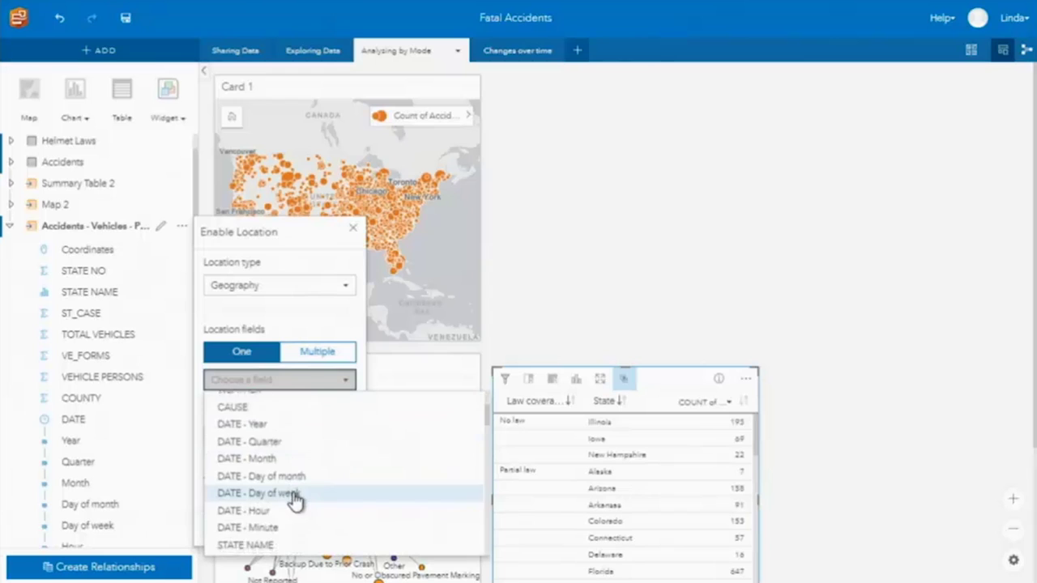
{"action": "left_click", "coordinate": [287, 509]}
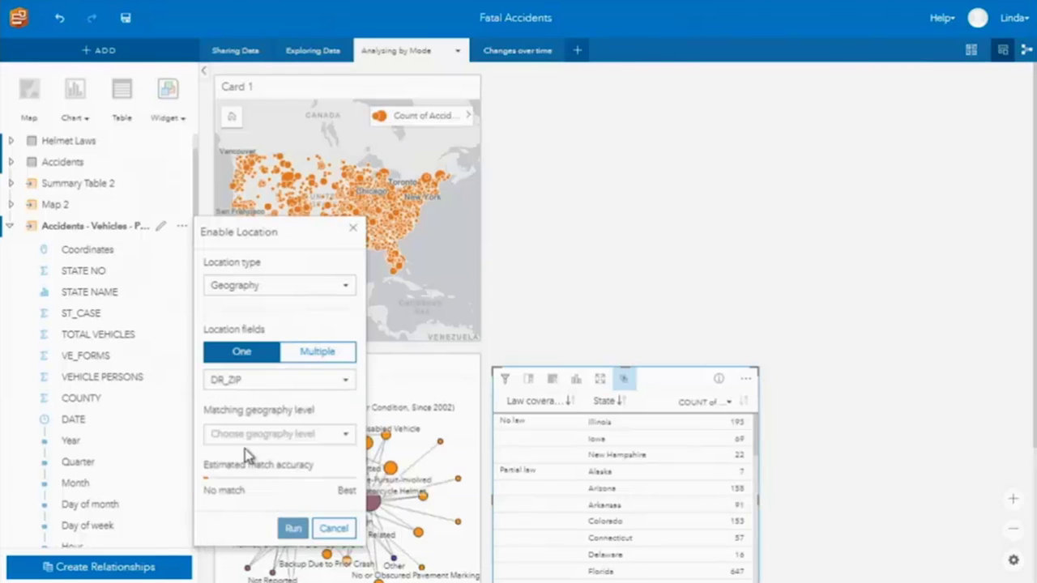
{"action": "left_click", "coordinate": [279, 450]}
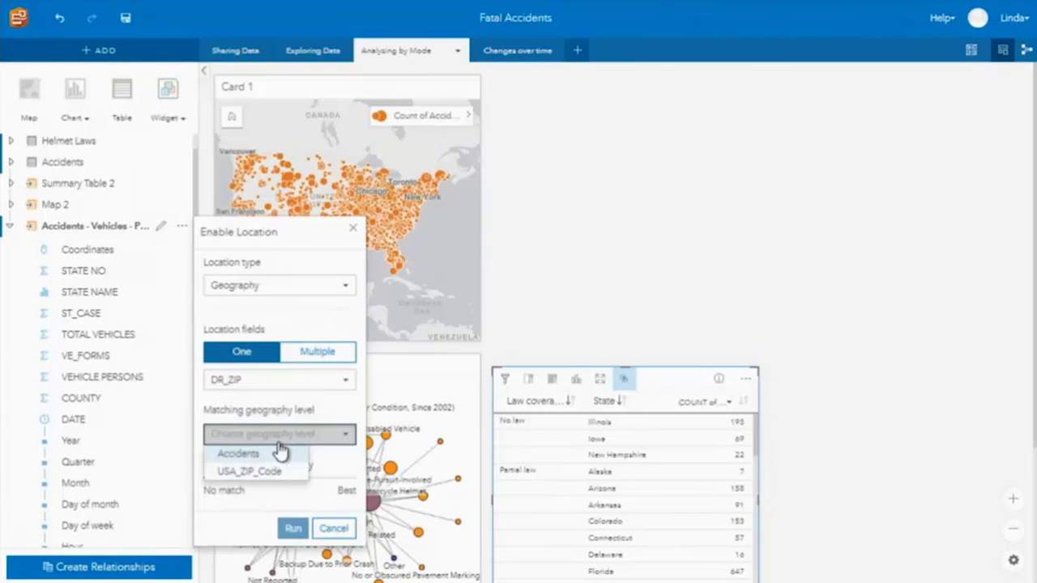
{"action": "left_click", "coordinate": [279, 473]}
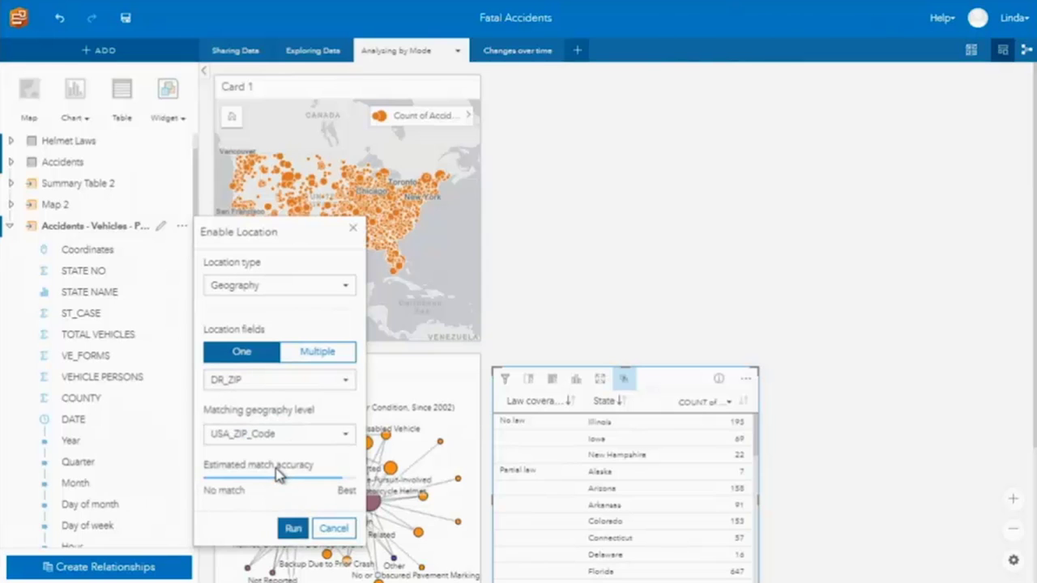
{"action": "left_click", "coordinate": [292, 530]}
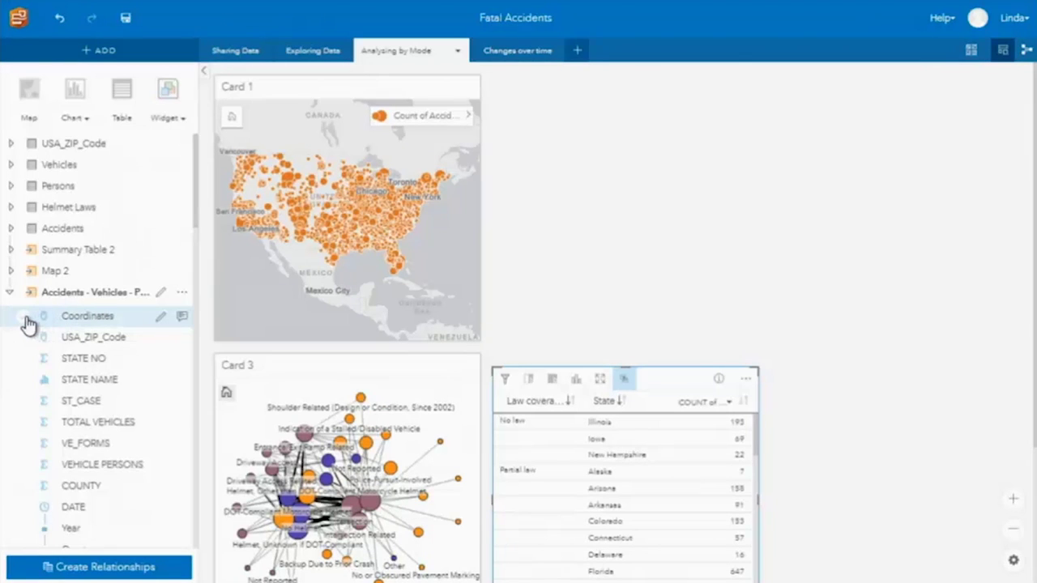
Step: Create a link map from the Coordinates and USA_ZIP_Code location fields in the space above the summary table
{"action": "left_click", "coordinate": [24, 318]}
{"action": "left_click", "coordinate": [23, 339]}
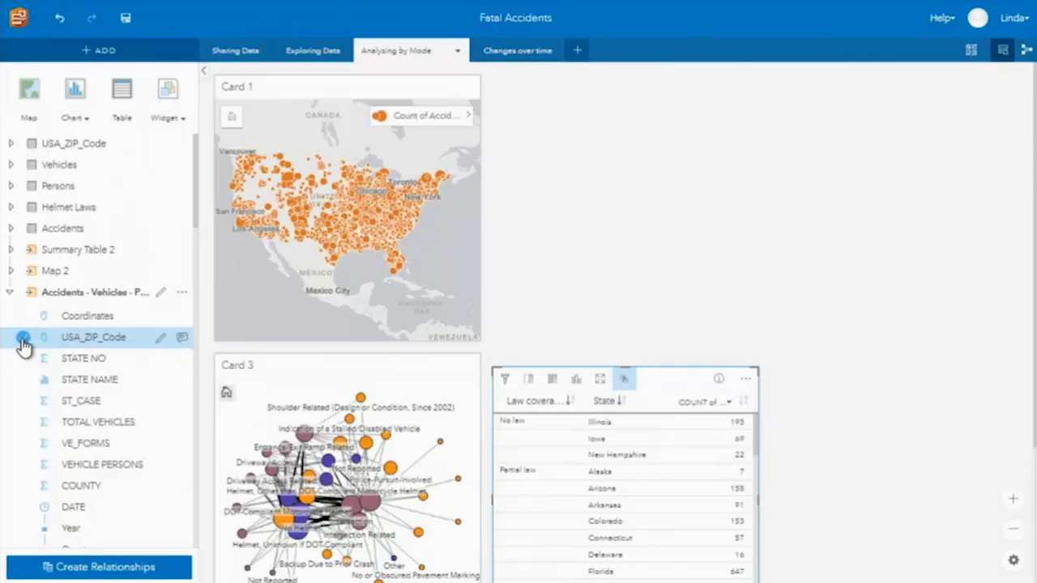
{"action": "left_click", "coordinate": [25, 319]}
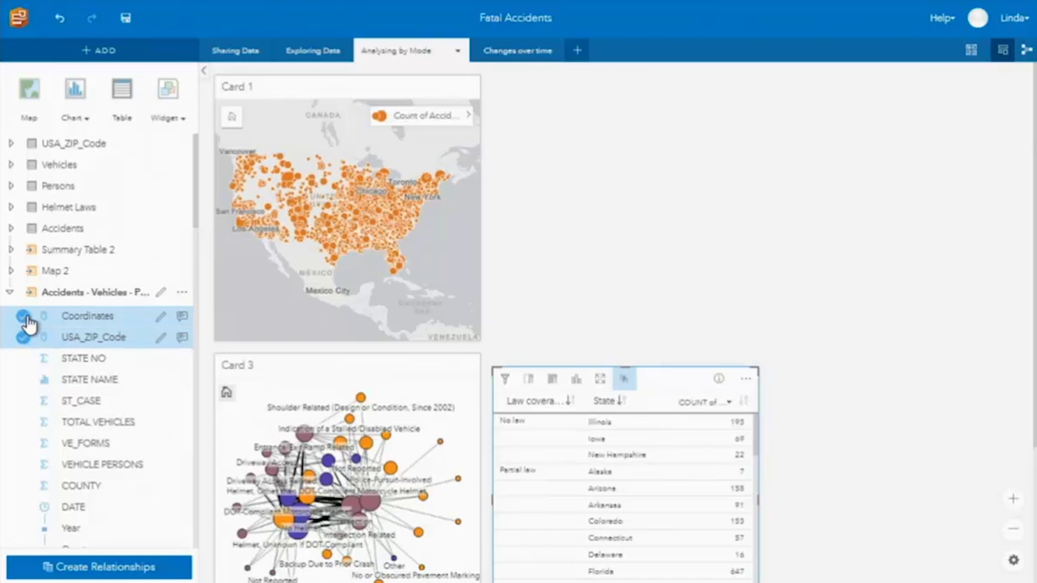
{"action": "left_click_drag", "start_coordinate": [105, 338], "coordinate": [559, 120]}
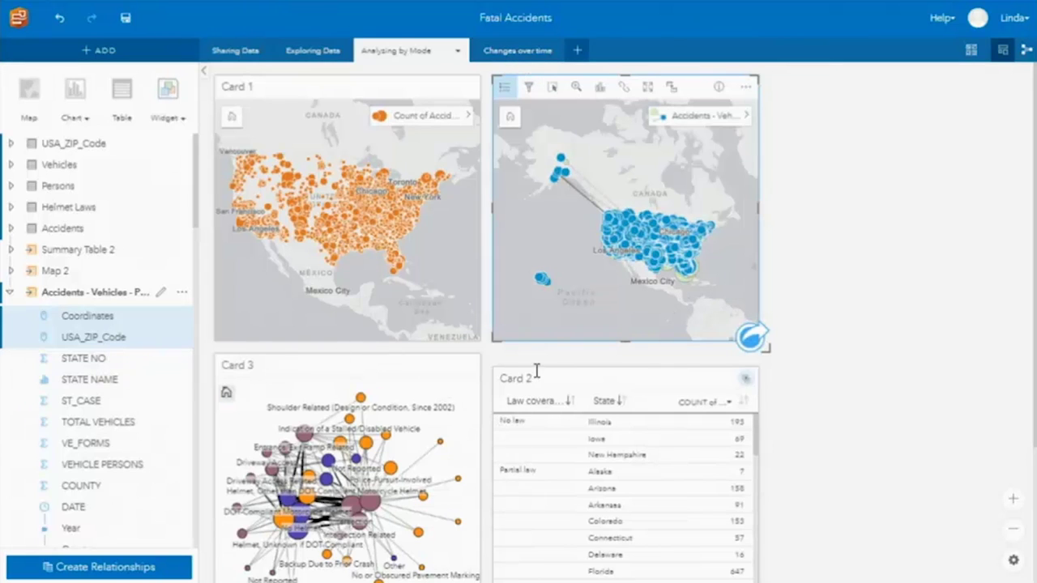
Step: Enlarge the link map card and set the USA_ZIP_Code nodes' fill color to orange #E69800
{"action": "left_click_drag", "start_coordinate": [593, 285], "coordinate": [727, 212]}
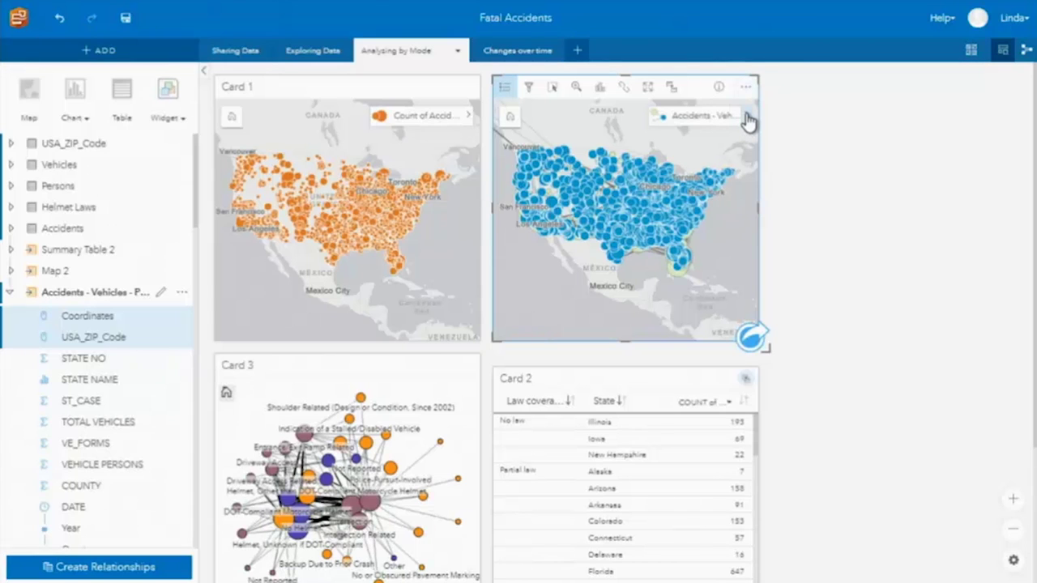
{"action": "left_click", "coordinate": [648, 88]}
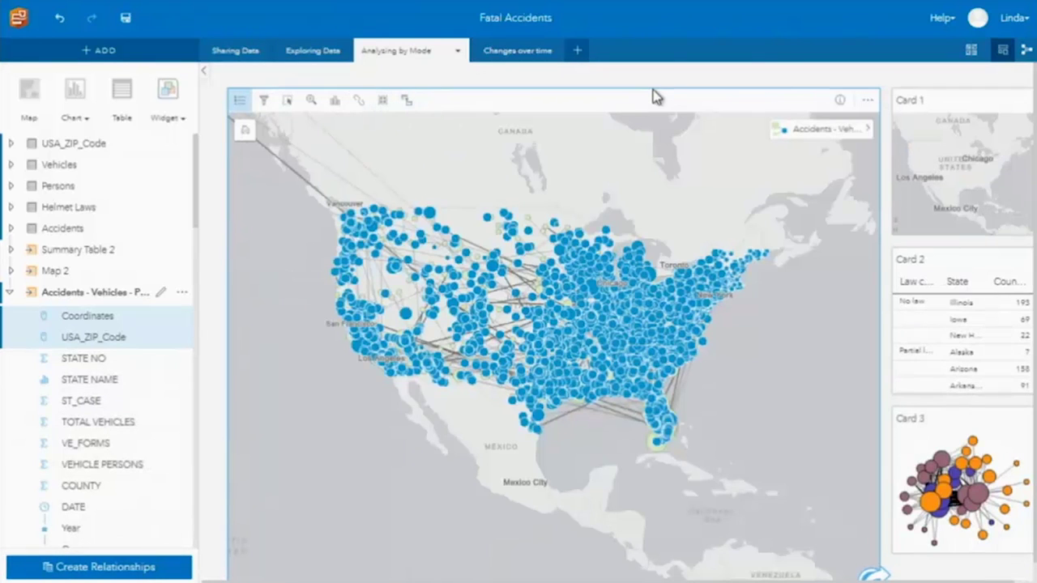
{"action": "left_click", "coordinate": [869, 132]}
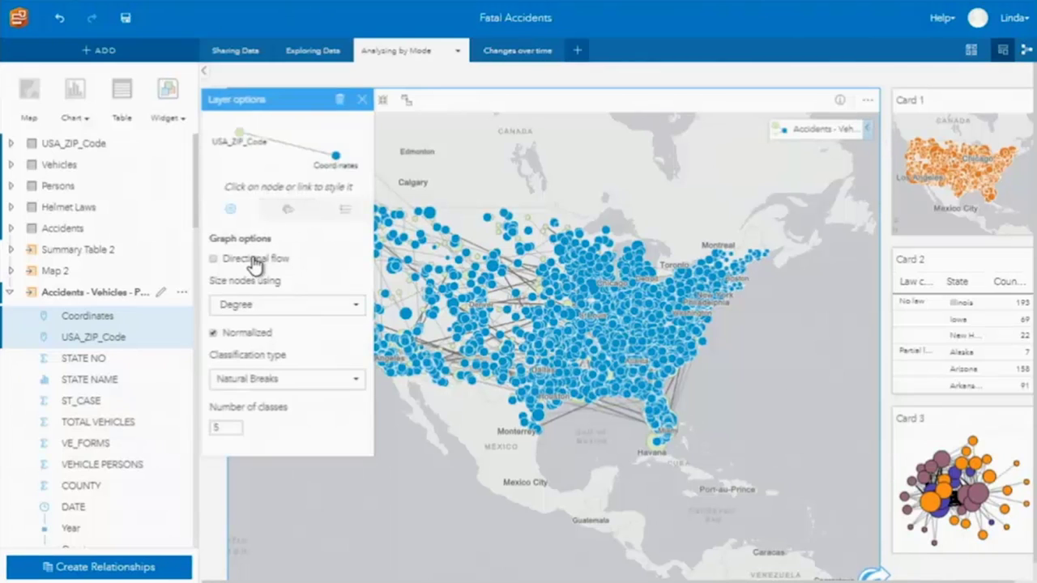
{"action": "left_click", "coordinate": [239, 134]}
{"action": "left_click", "coordinate": [288, 209]}
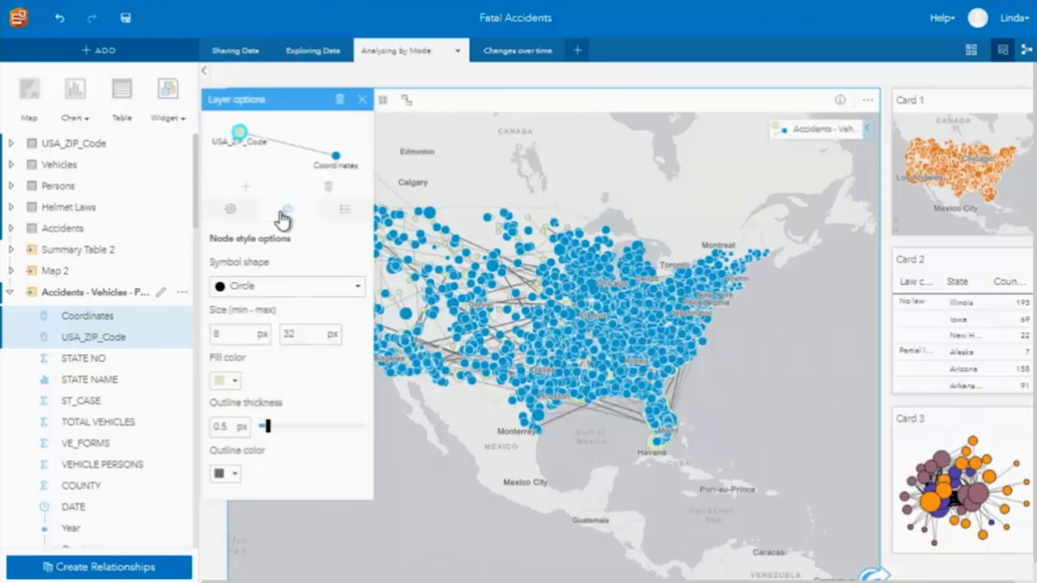
{"action": "left_click", "coordinate": [229, 381]}
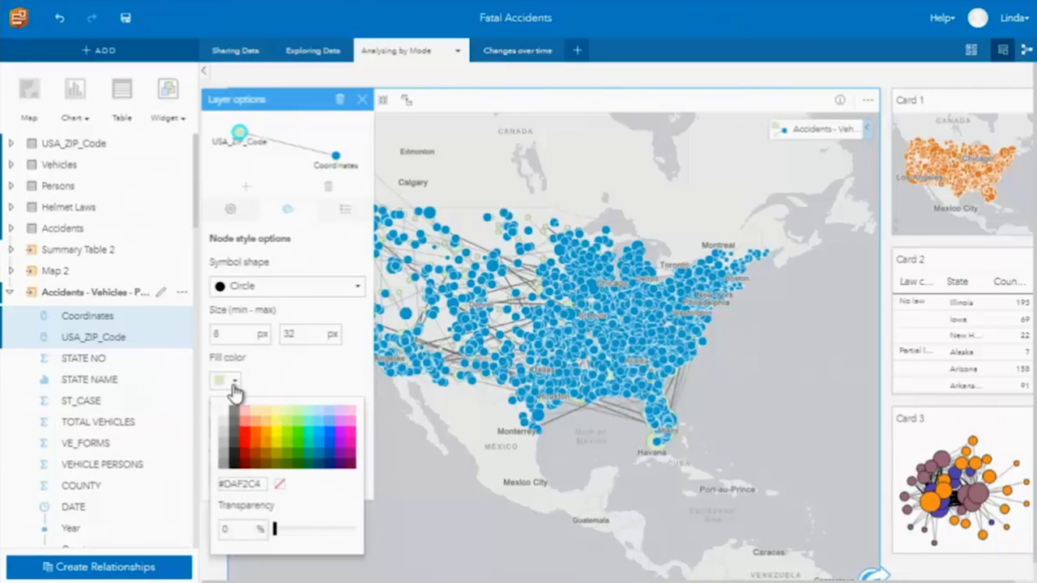
{"action": "left_click", "coordinate": [267, 443]}
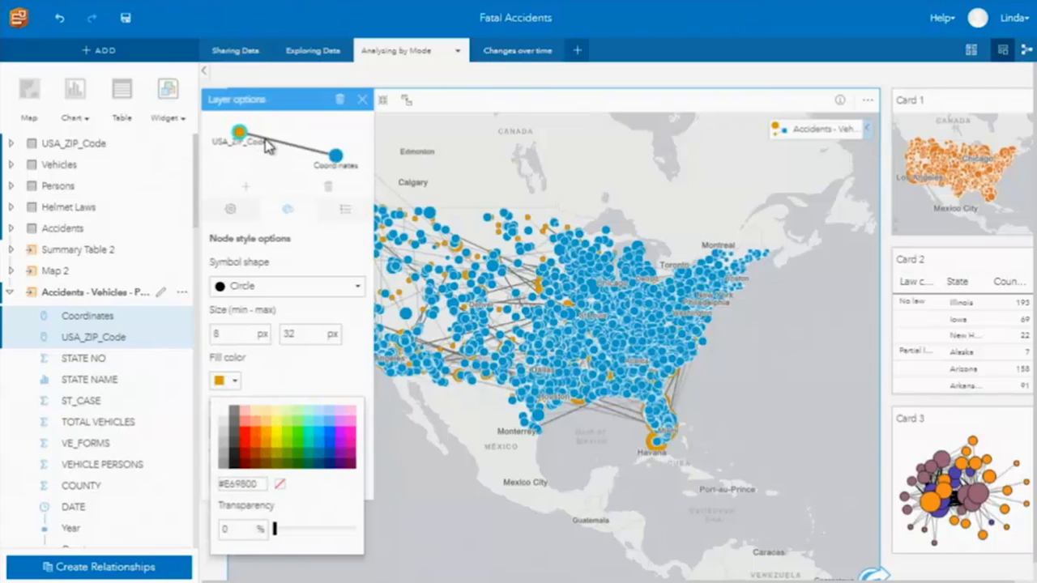
Step: Set the type of the links between USA_ZIP_Code and Coordinates to RUR_URB
{"action": "left_click", "coordinate": [277, 145]}
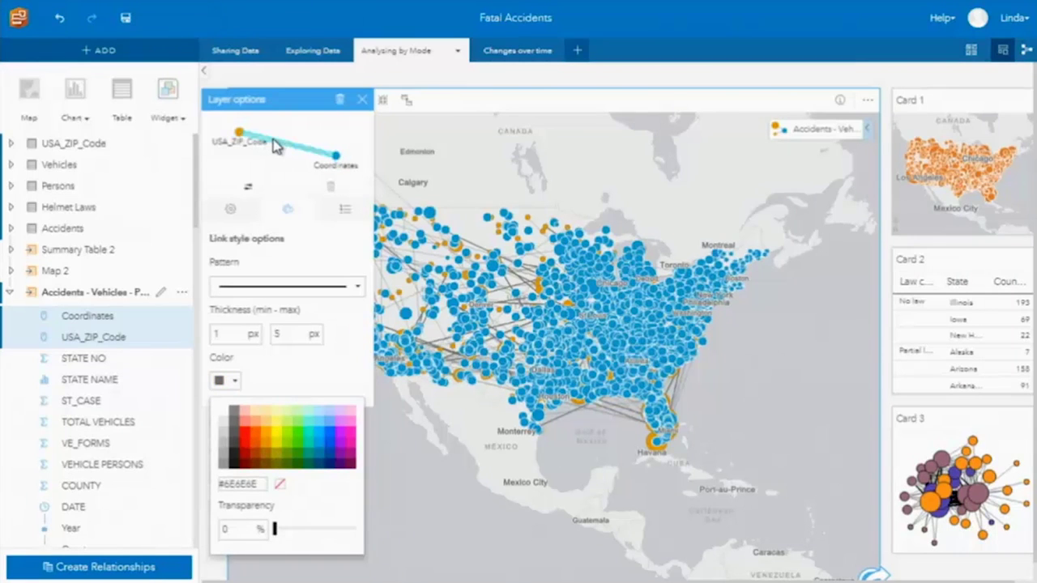
{"action": "left_click", "coordinate": [231, 210]}
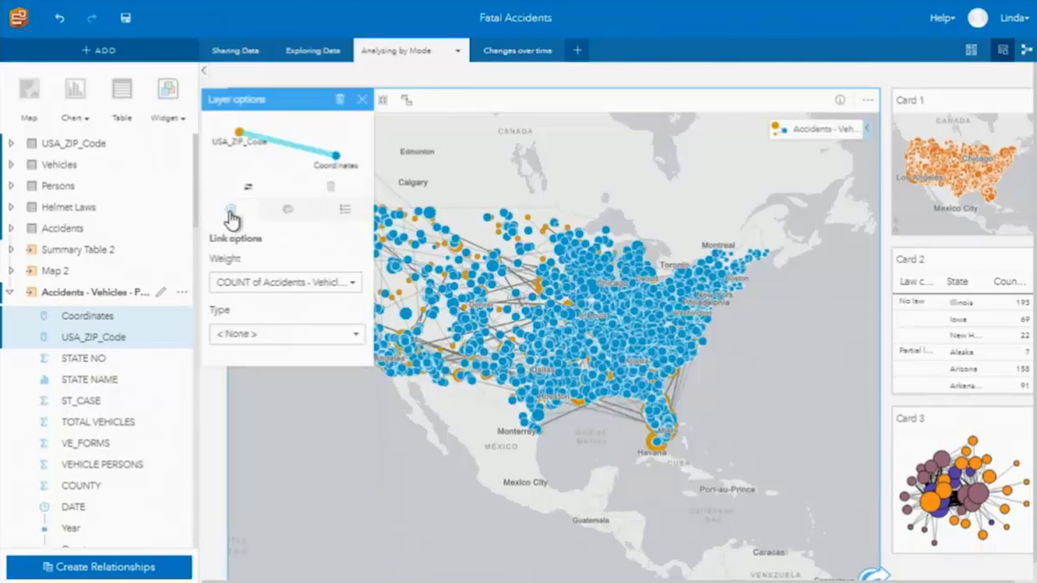
{"action": "left_click", "coordinate": [256, 338]}
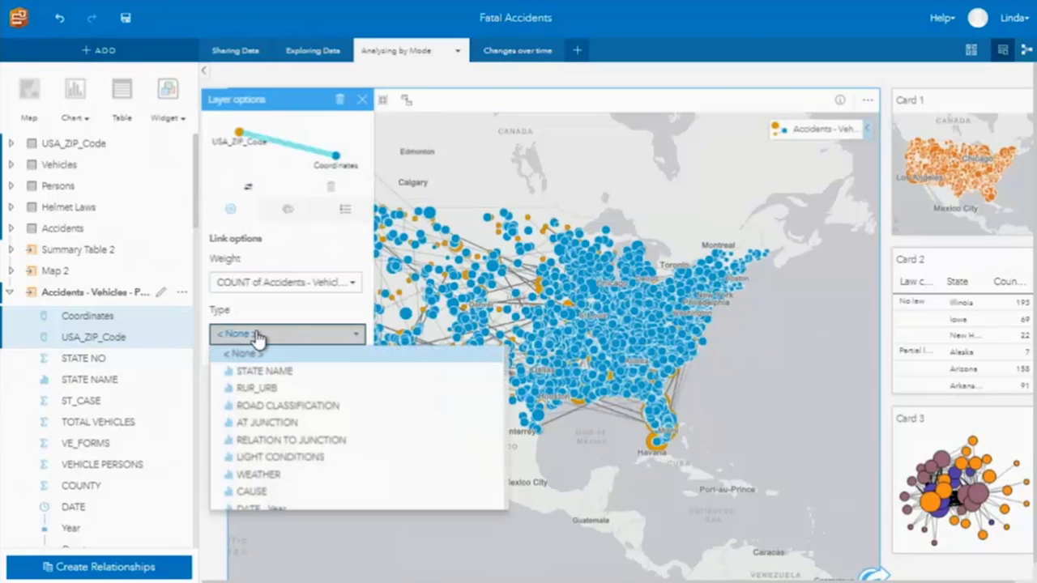
{"action": "left_click", "coordinate": [273, 392]}
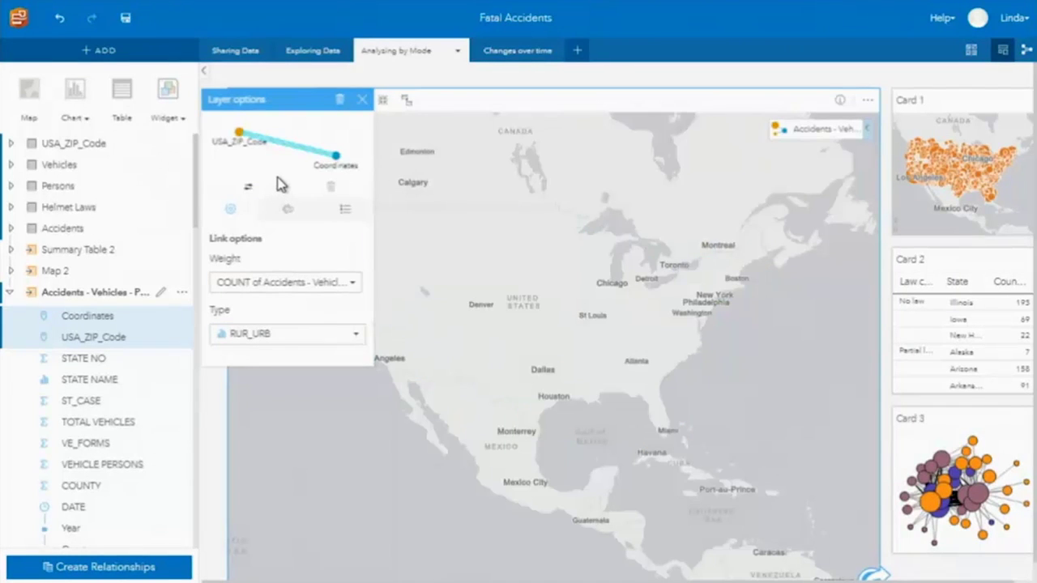
{"action": "left_click", "coordinate": [291, 215]}
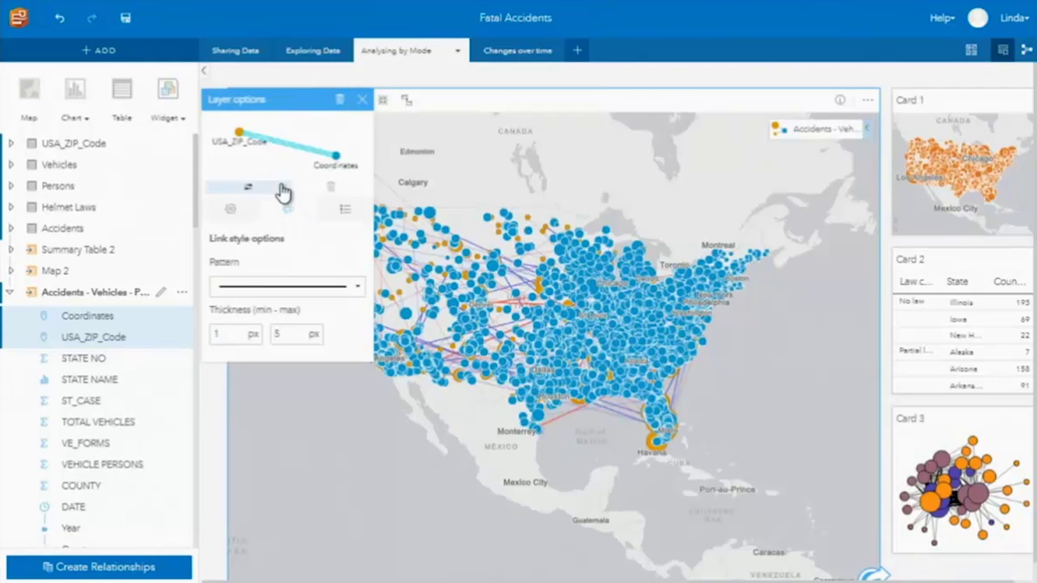
{"action": "left_click", "coordinate": [282, 167]}
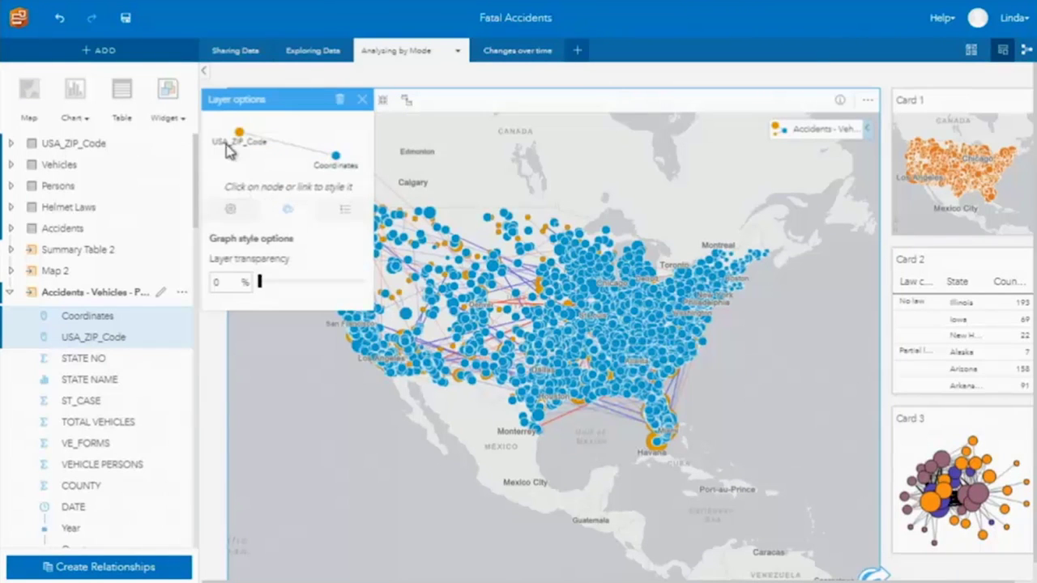
Step: Enable directional flow for the whole link map
{"action": "left_click", "coordinate": [243, 210]}
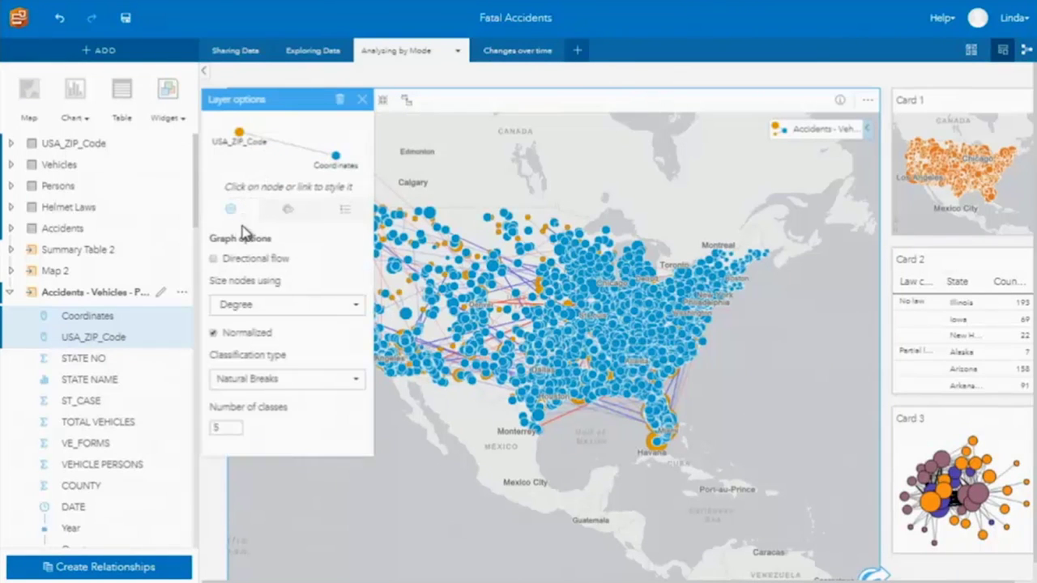
{"action": "left_click", "coordinate": [241, 259]}
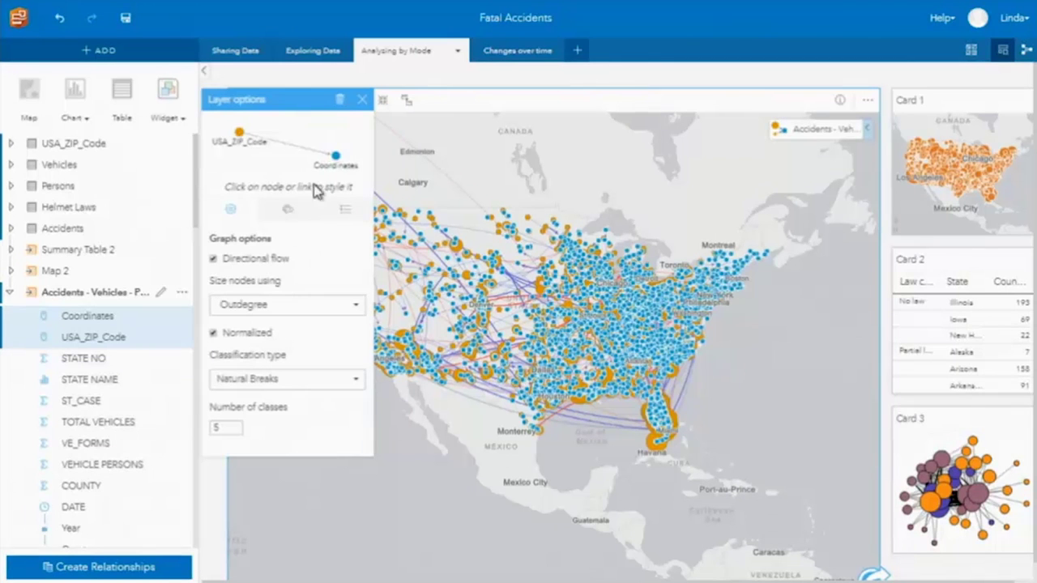
{"action": "left_click_drag", "start_coordinate": [496, 188], "coordinate": [592, 173]}
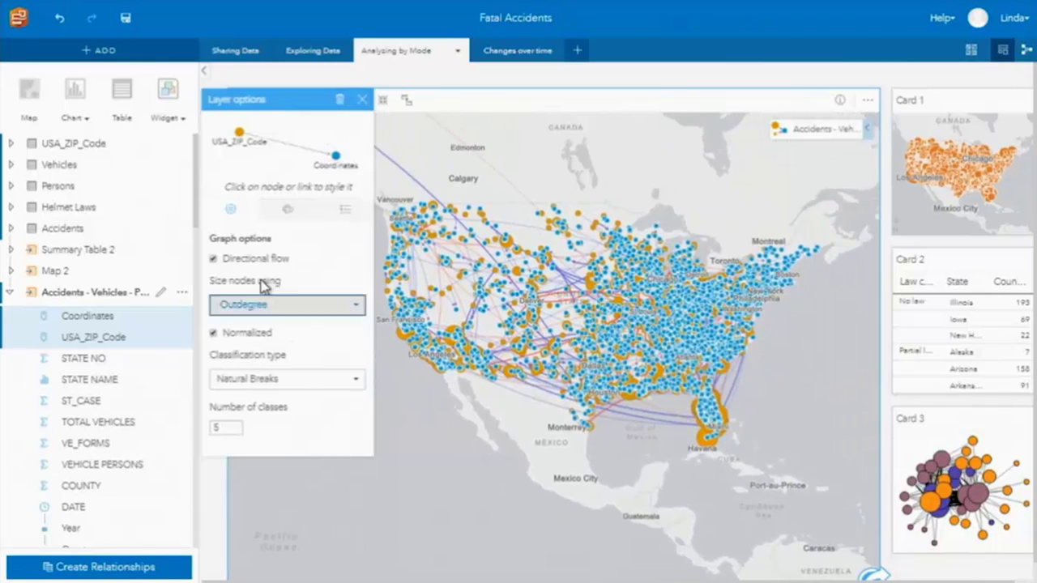
Step: Examine the legend of the map's links and highlight only the Rural links
{"action": "left_click", "coordinate": [278, 143]}
{"action": "left_click", "coordinate": [345, 211]}
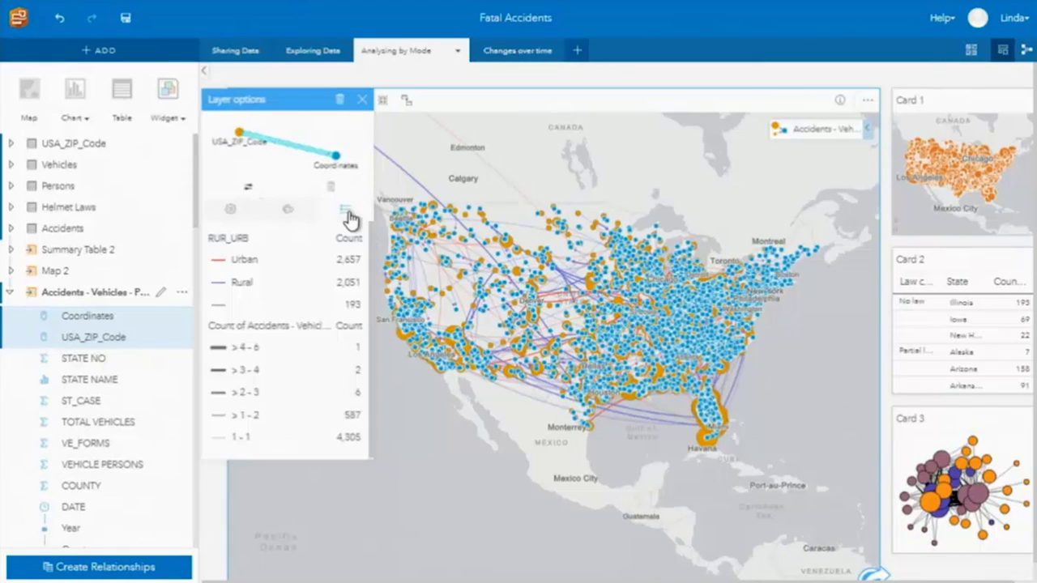
{"action": "left_click", "coordinate": [291, 288]}
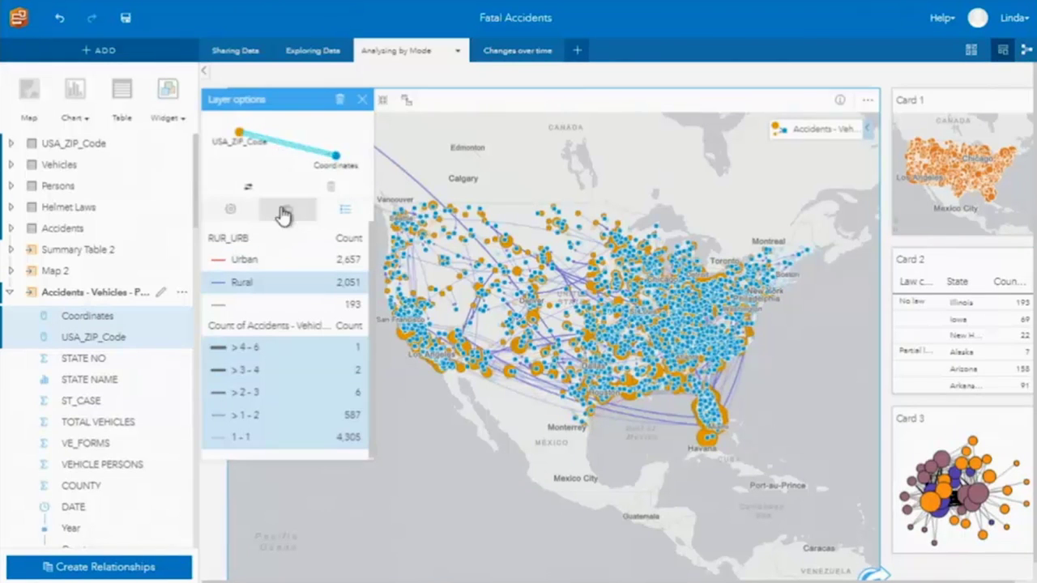
Step: Set the type of the links between USA_ZIP_Code and Coordinates to CAUSE
{"action": "left_click", "coordinate": [287, 174]}
{"action": "left_click", "coordinate": [285, 148]}
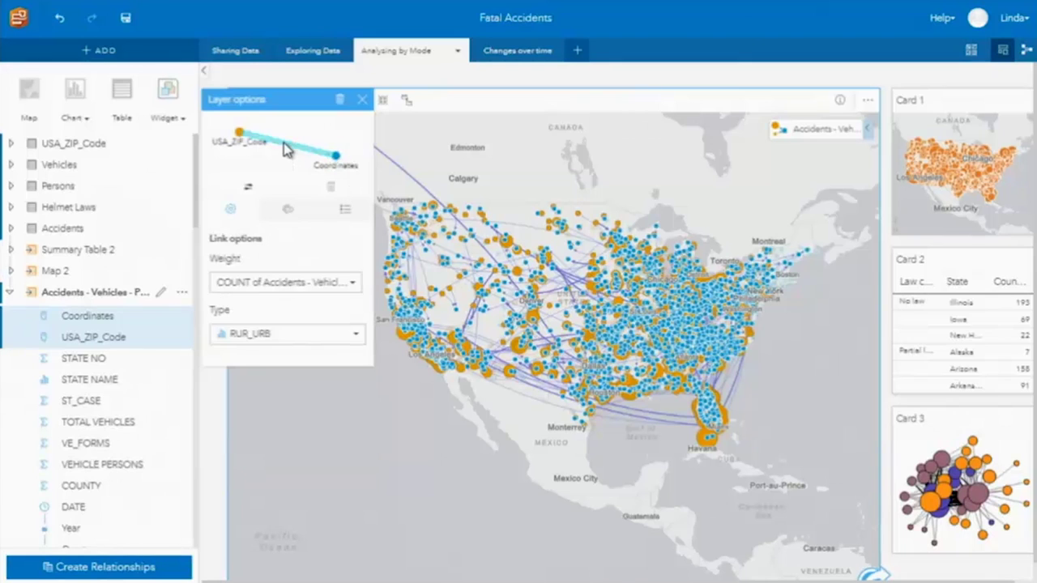
{"action": "left_click", "coordinate": [298, 334]}
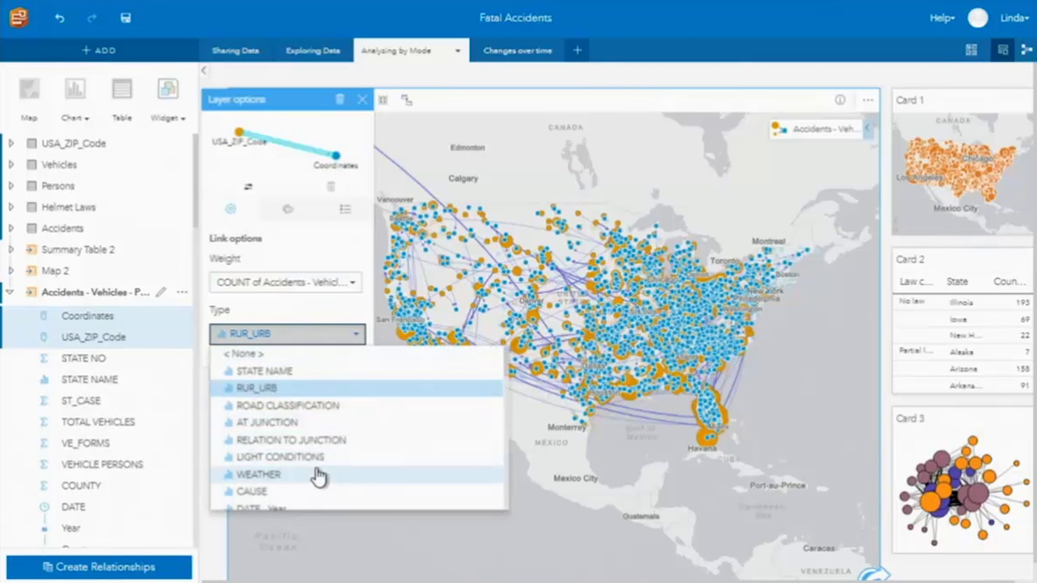
{"action": "left_click", "coordinate": [296, 491]}
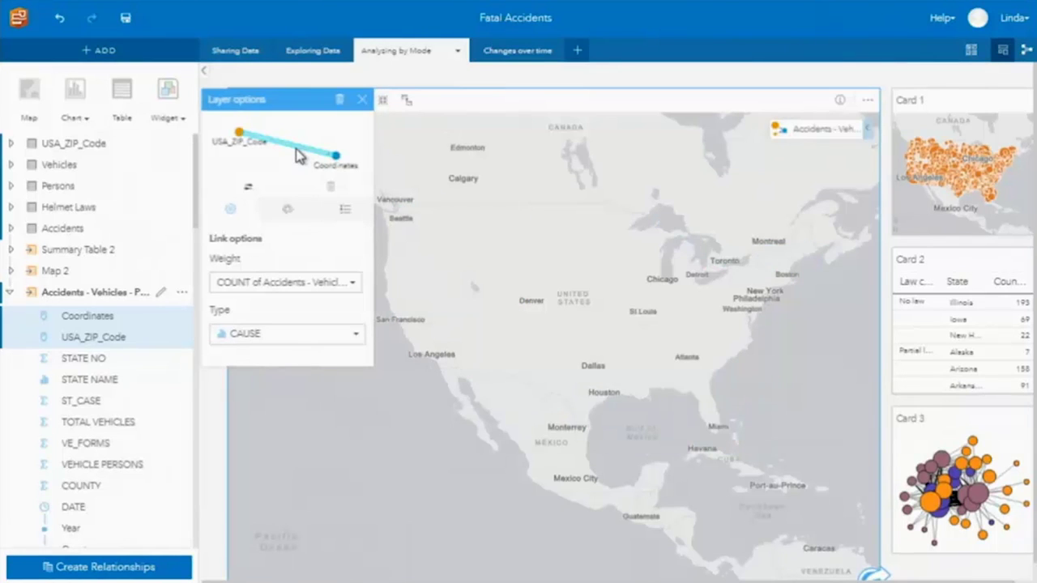
Step: Select the Police-Pursuit-Involved links from the CAUSE legend and restore the link map card to its normal size
{"action": "left_click", "coordinate": [343, 211]}
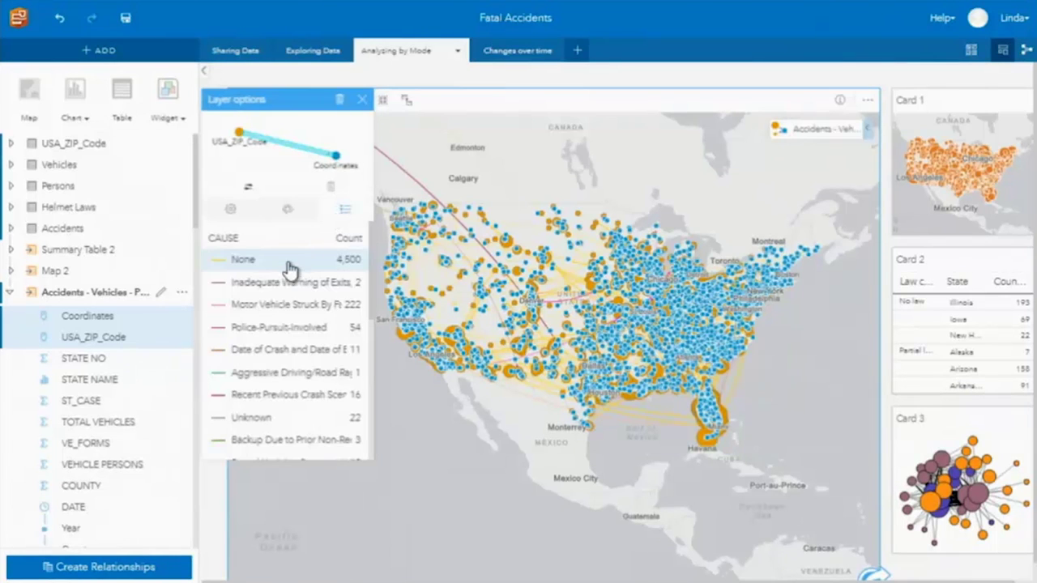
{"action": "left_click", "coordinate": [278, 330]}
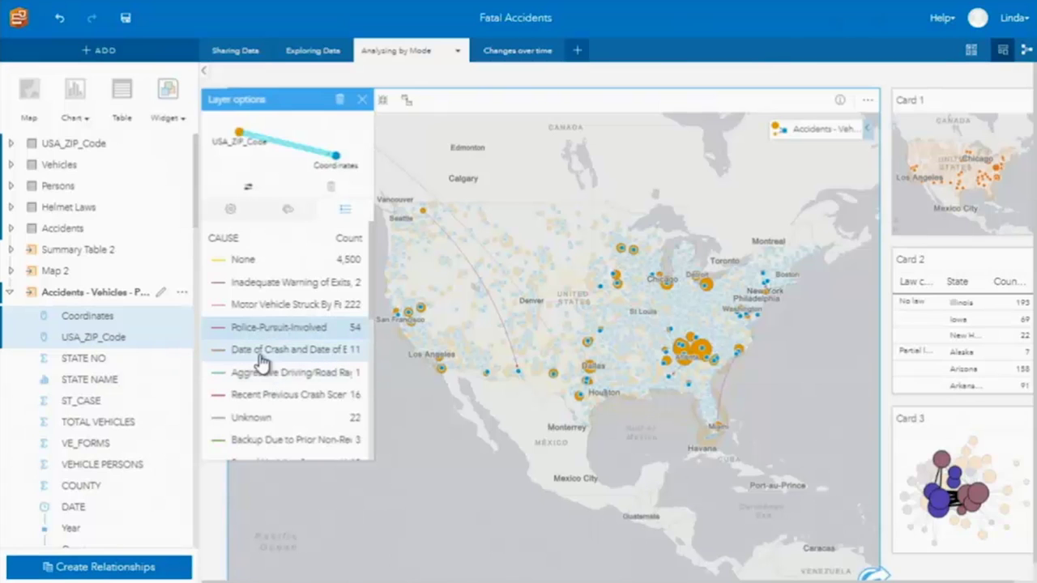
{"action": "left_click", "coordinate": [362, 99]}
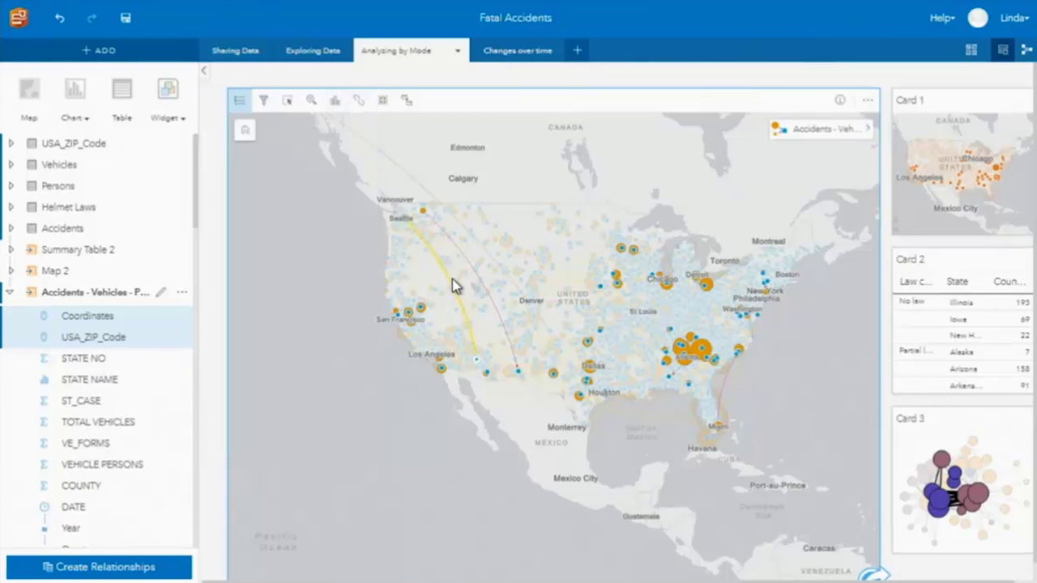
{"action": "left_click", "coordinate": [377, 101]}
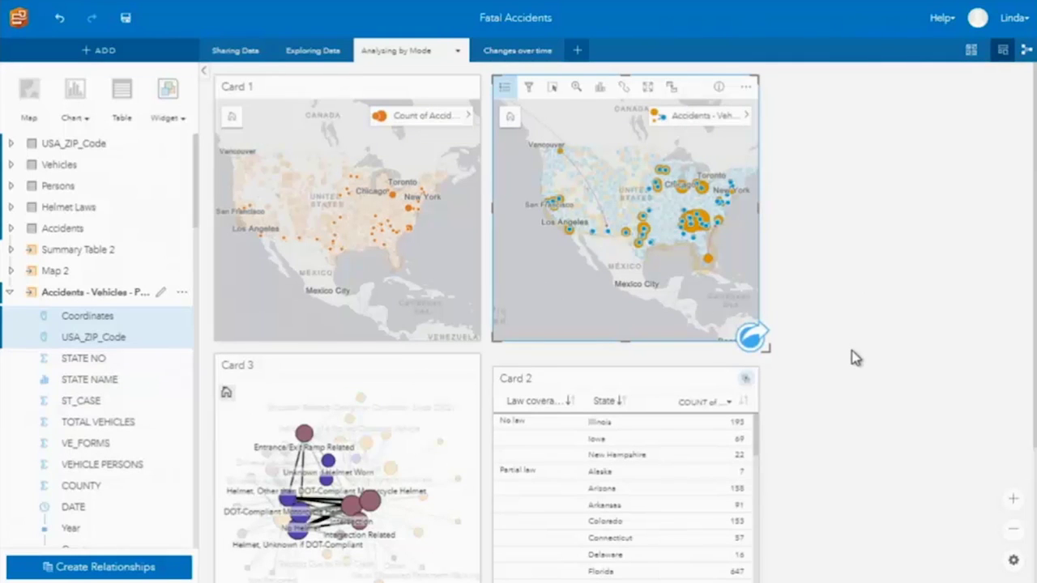
Step: Create a map of the USA_County dataset on the Changes over time page
{"action": "left_click", "coordinate": [526, 54]}
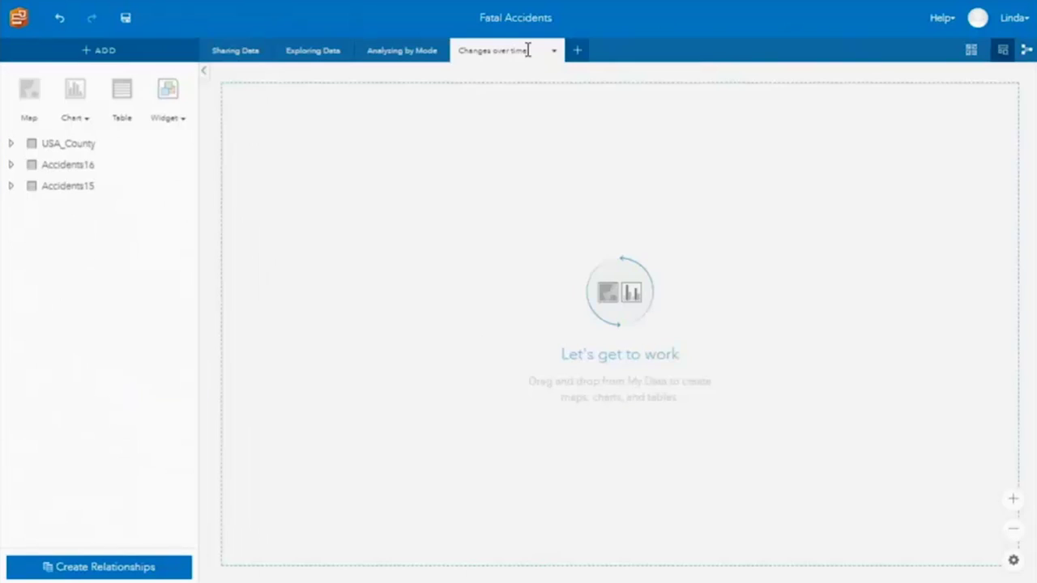
{"action": "left_click_drag", "start_coordinate": [59, 144], "coordinate": [250, 145]}
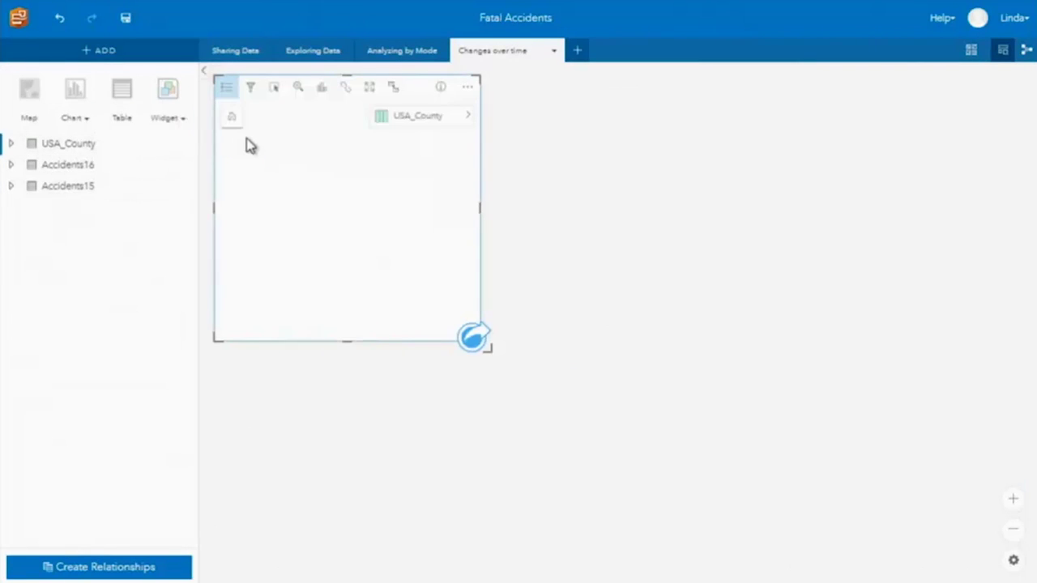
{"action": "left_click_drag", "start_coordinate": [323, 287], "coordinate": [456, 241]}
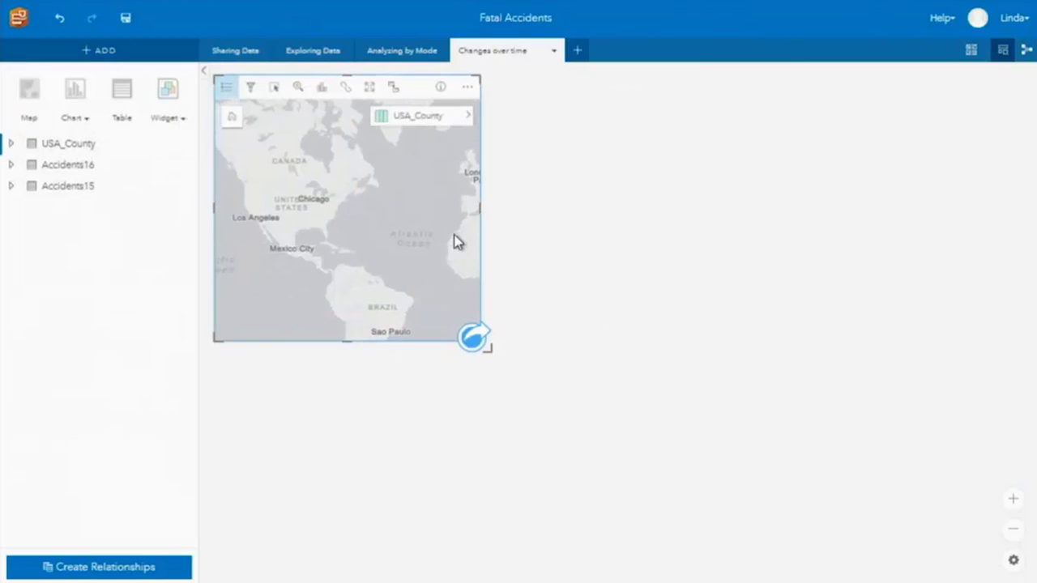
{"action": "left_click_drag", "start_coordinate": [257, 260], "coordinate": [375, 180]}
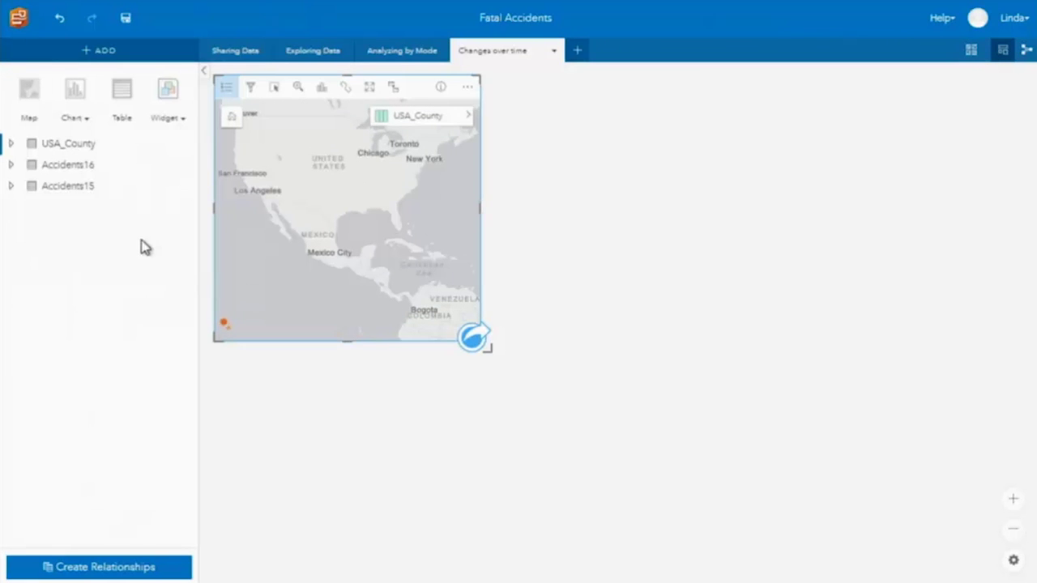
Step: Spatially aggregate Accidents15 and Accidents16 in turn onto the county map, counting the accidents per county
{"action": "left_click_drag", "start_coordinate": [64, 191], "coordinate": [305, 270]}
{"action": "left_click", "coordinate": [599, 352]}
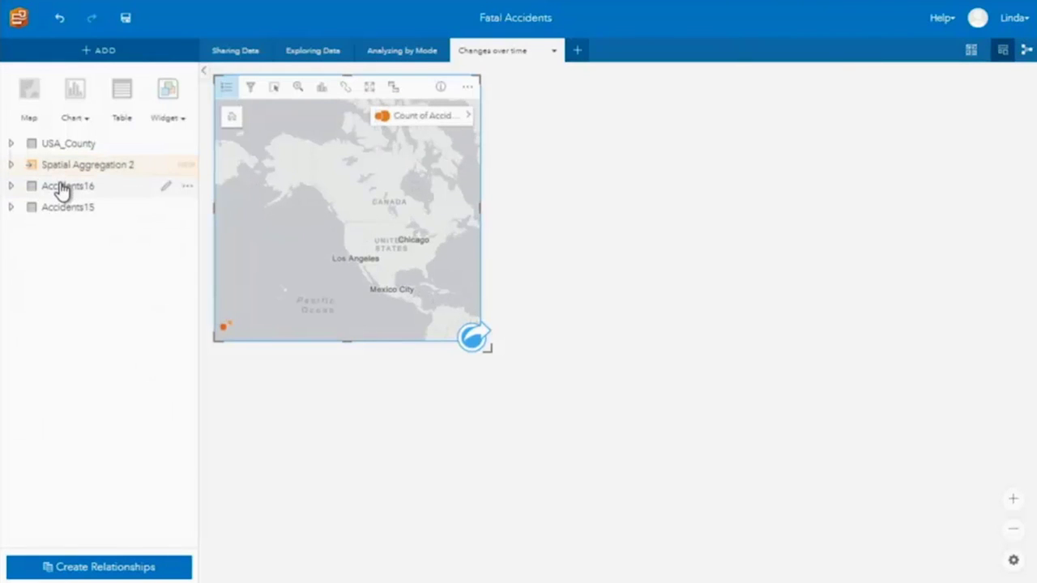
{"action": "left_click_drag", "start_coordinate": [63, 189], "coordinate": [313, 264]}
{"action": "left_click", "coordinate": [624, 359]}
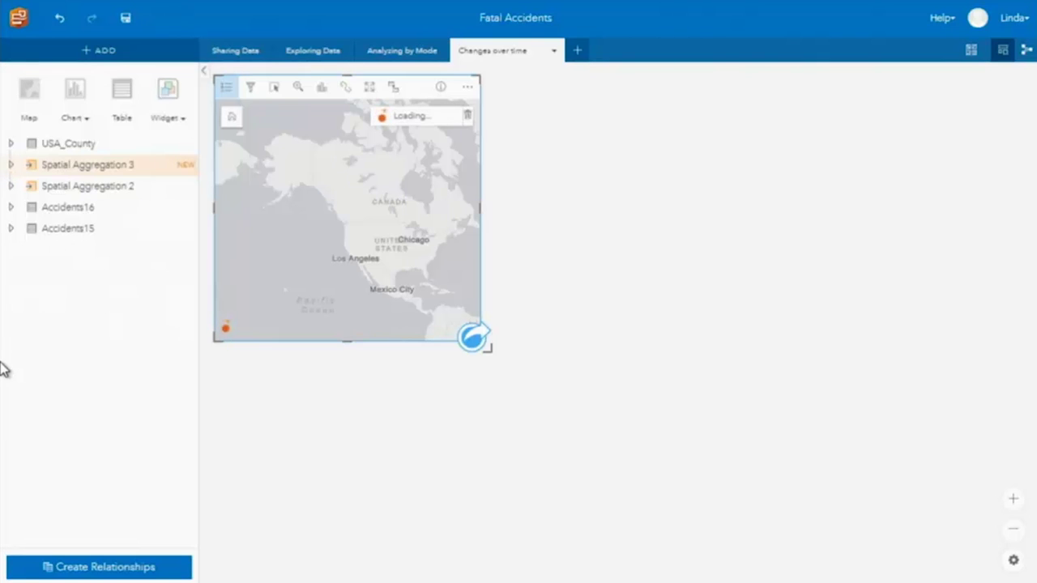
Step: Set up a % change calculation on the county layer with Count of Accidents15 as initial value and Count of Accidents16 as final value
{"action": "left_click", "coordinate": [55, 164]}
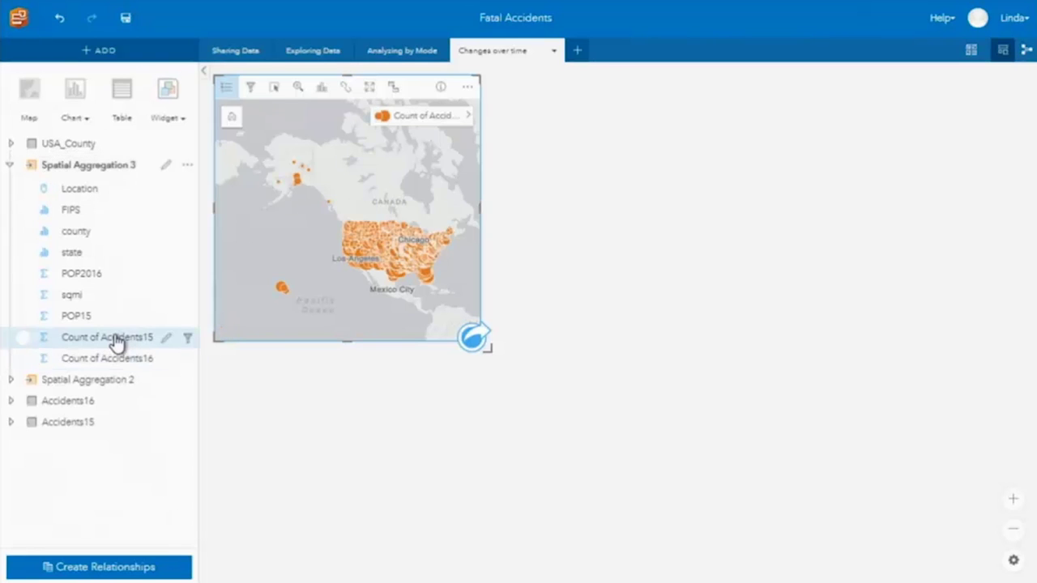
{"action": "left_click_drag", "start_coordinate": [332, 292], "coordinate": [301, 275]}
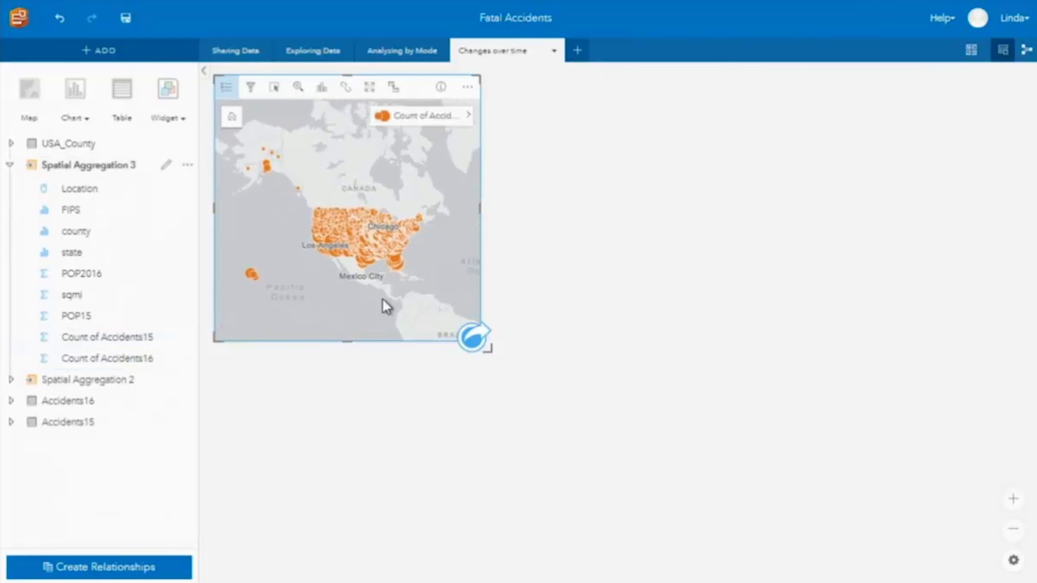
{"action": "left_click", "coordinate": [473, 336]}
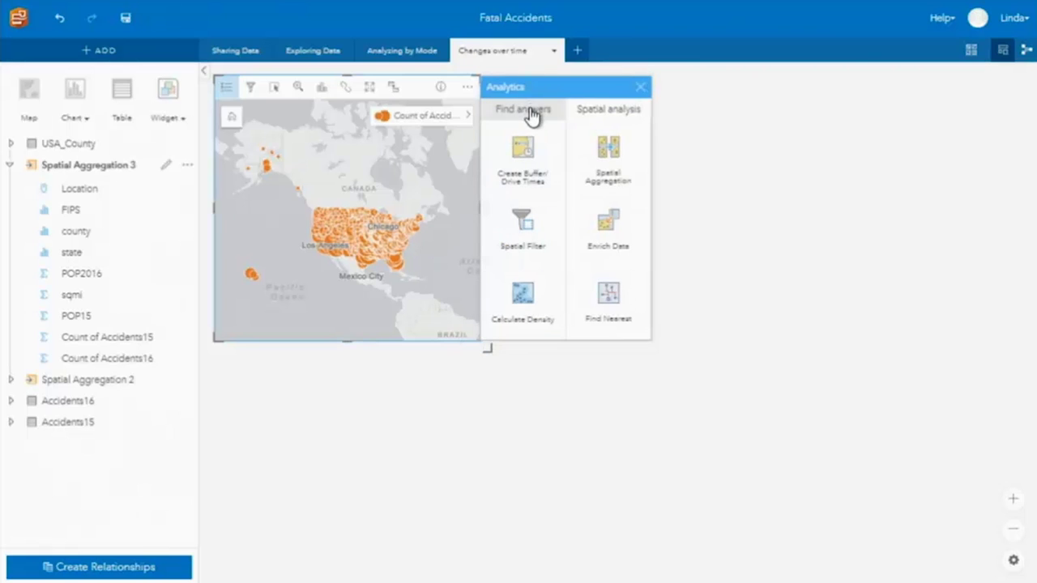
{"action": "left_click", "coordinate": [532, 113]}
{"action": "left_click", "coordinate": [578, 273]}
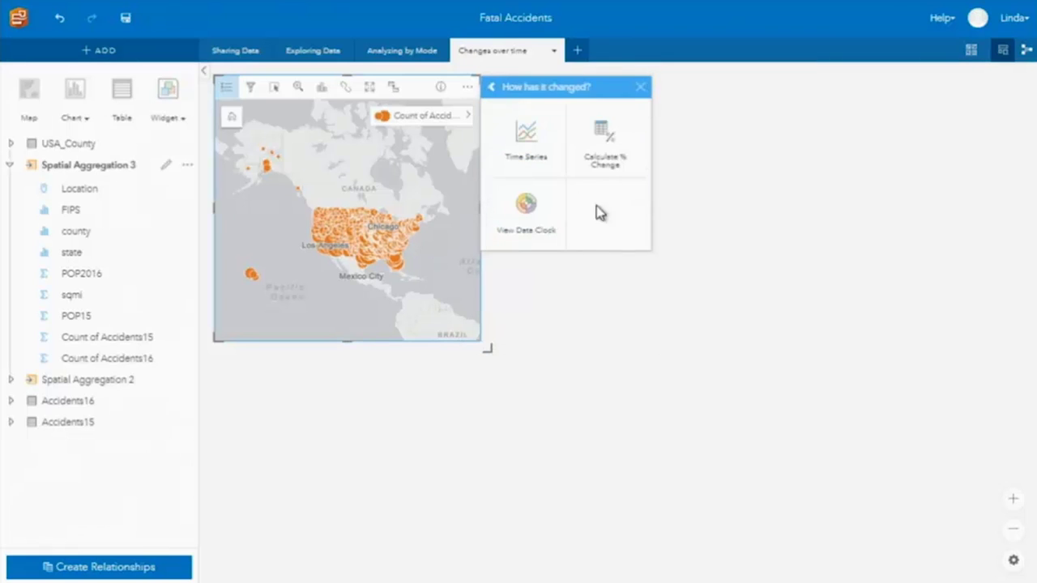
{"action": "left_click", "coordinate": [606, 149]}
{"action": "left_click", "coordinate": [598, 231]}
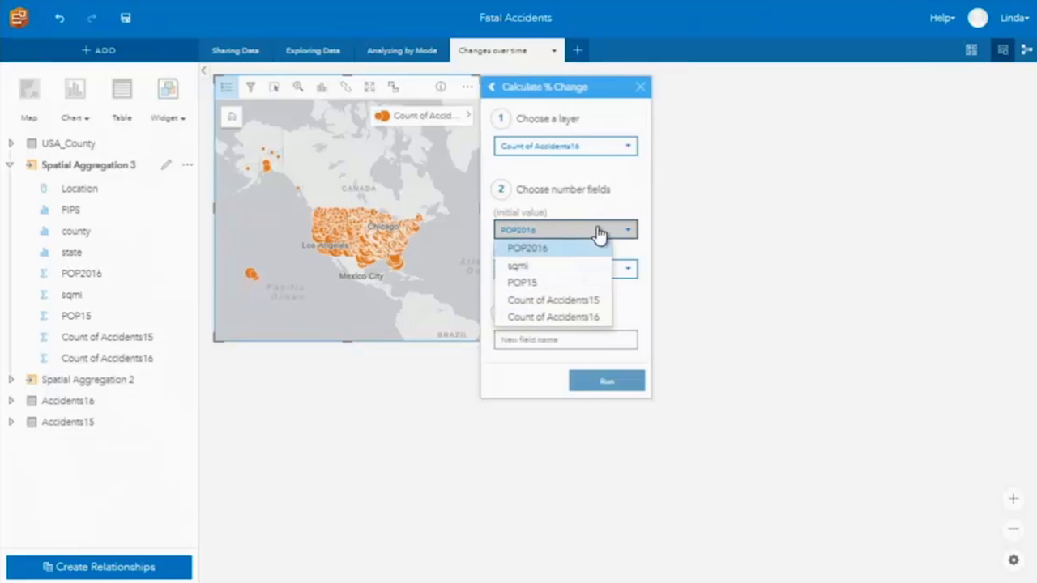
{"action": "left_click", "coordinate": [592, 300]}
{"action": "left_click", "coordinate": [589, 271]}
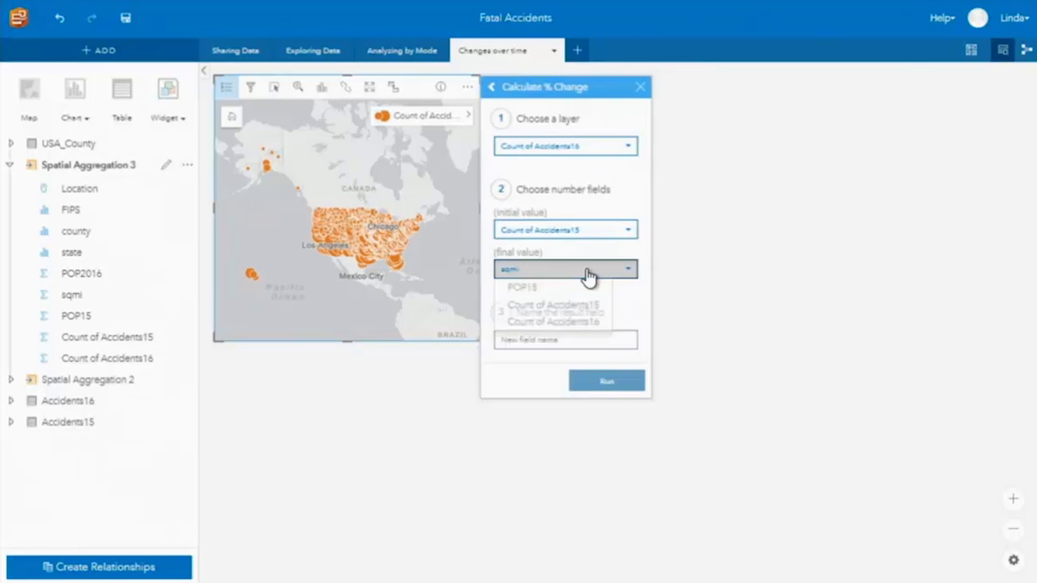
{"action": "left_click", "coordinate": [578, 357]}
Step: Run the % change calculation with the result field named Difference and check that field in the resulting table
{"action": "left_click", "coordinate": [571, 340]}
{"action": "type", "text": "Difference"}
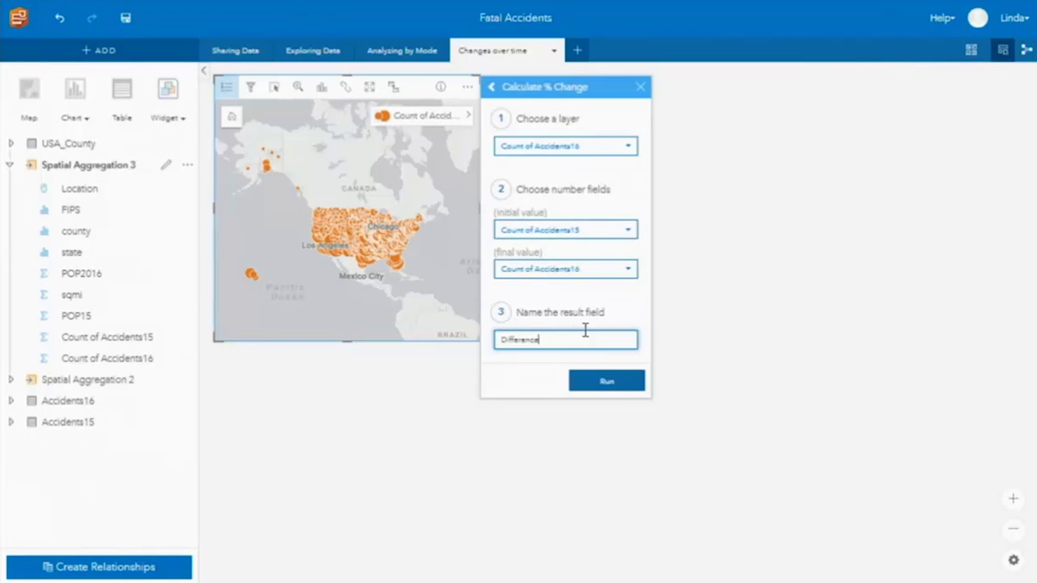
{"action": "left_click", "coordinate": [597, 382]}
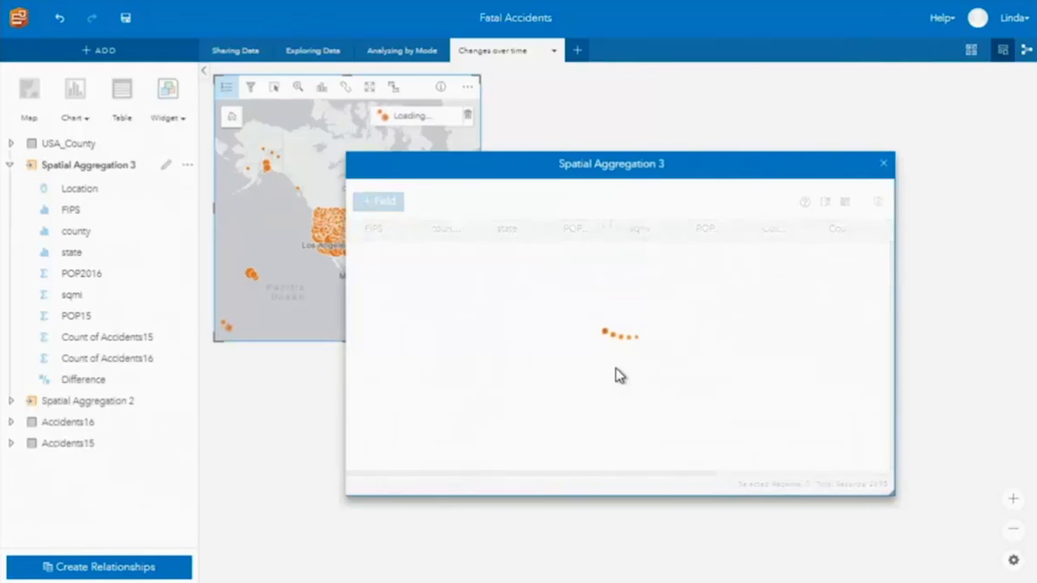
{"action": "left_click_drag", "start_coordinate": [639, 476], "coordinate": [790, 483]}
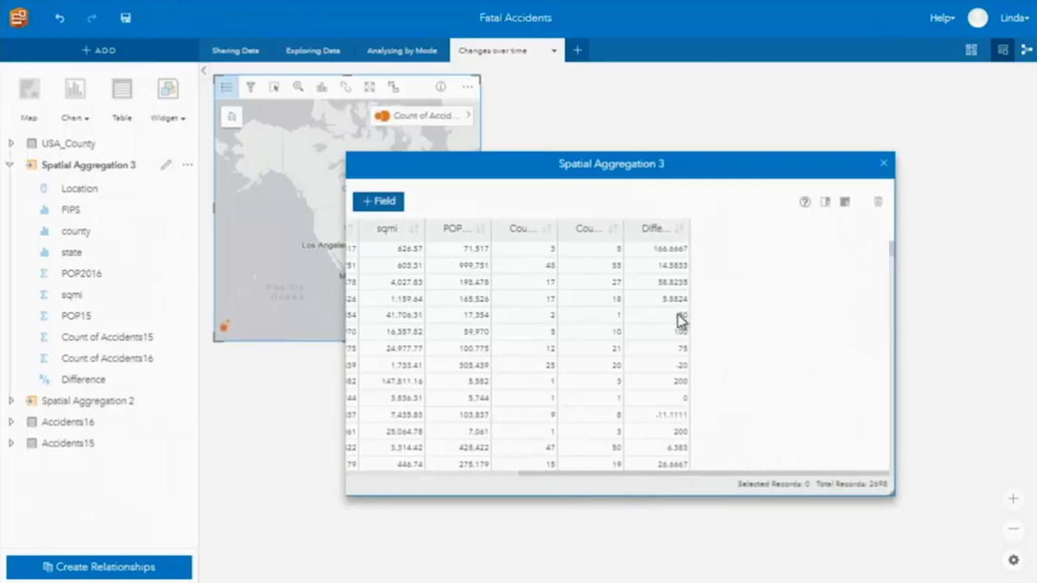
{"action": "left_click", "coordinate": [883, 166]}
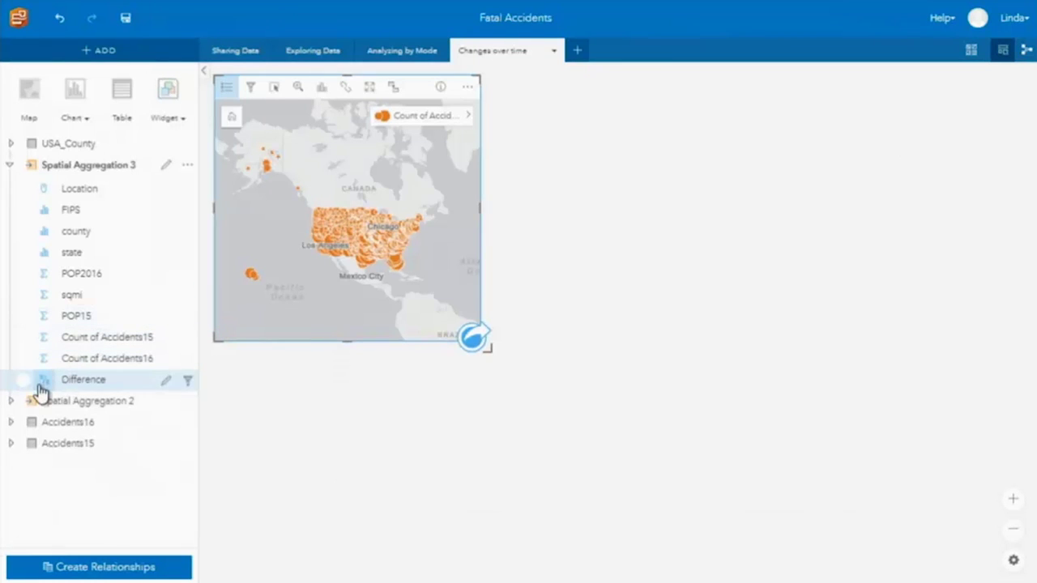
Step: Restyle the county map by the Difference field and focus it on the contiguous United States
{"action": "left_click_drag", "start_coordinate": [71, 381], "coordinate": [299, 210]}
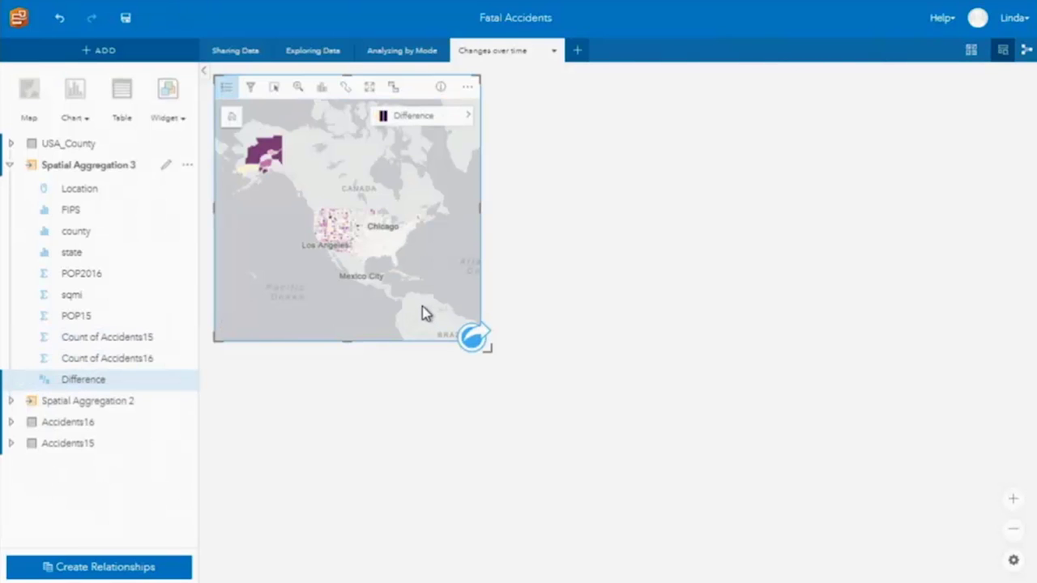
{"action": "left_click_drag", "start_coordinate": [311, 278], "coordinate": [435, 200]}
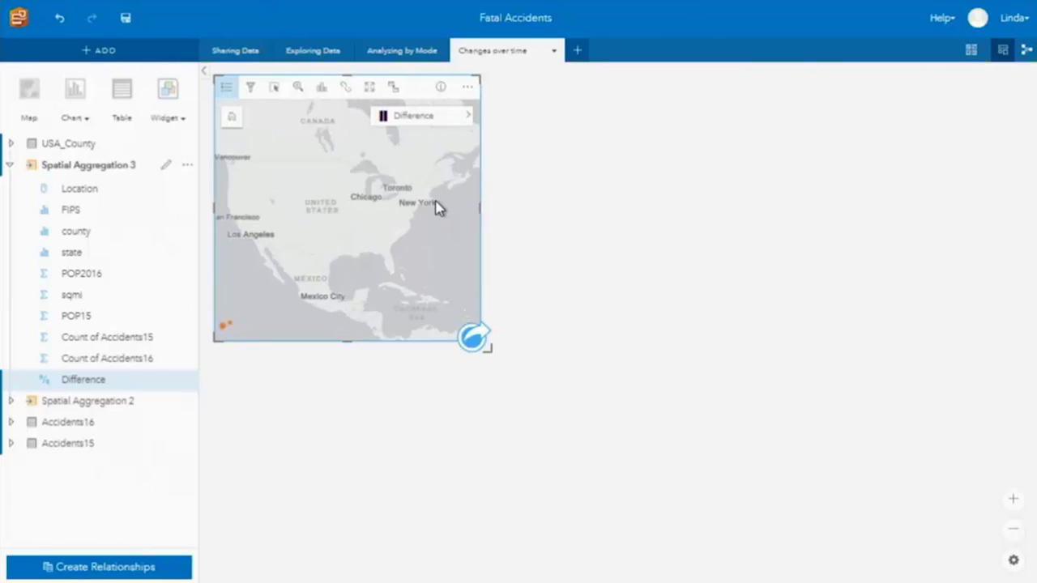
{"action": "left_click_drag", "start_coordinate": [452, 258], "coordinate": [462, 255]}
{"action": "left_click", "coordinate": [45, 375]}
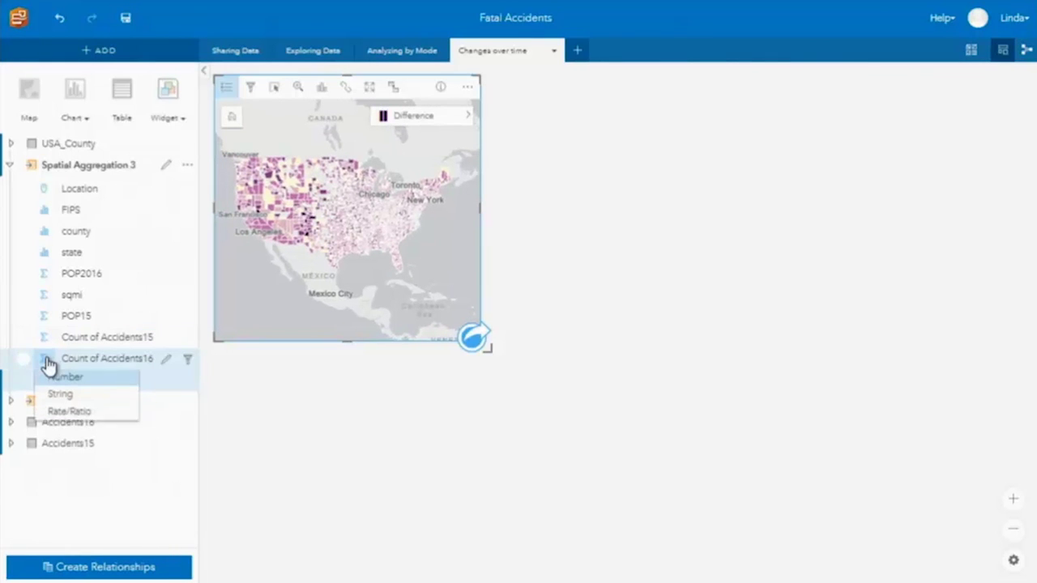
{"action": "left_click", "coordinate": [71, 414]}
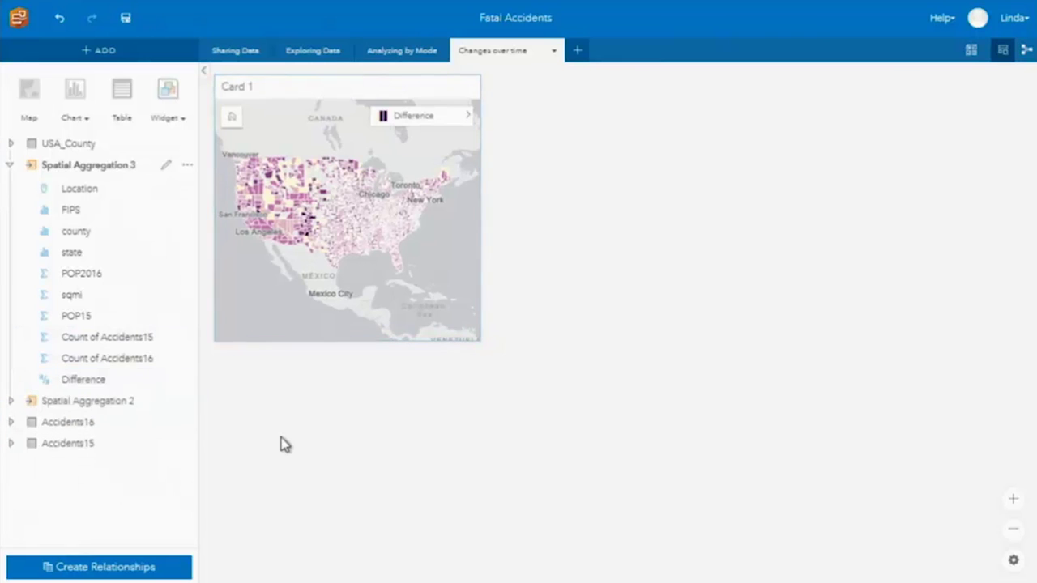
Step: Set the number of Natural Breaks classes for the map's Difference layer to 6
{"action": "left_click", "coordinate": [468, 117]}
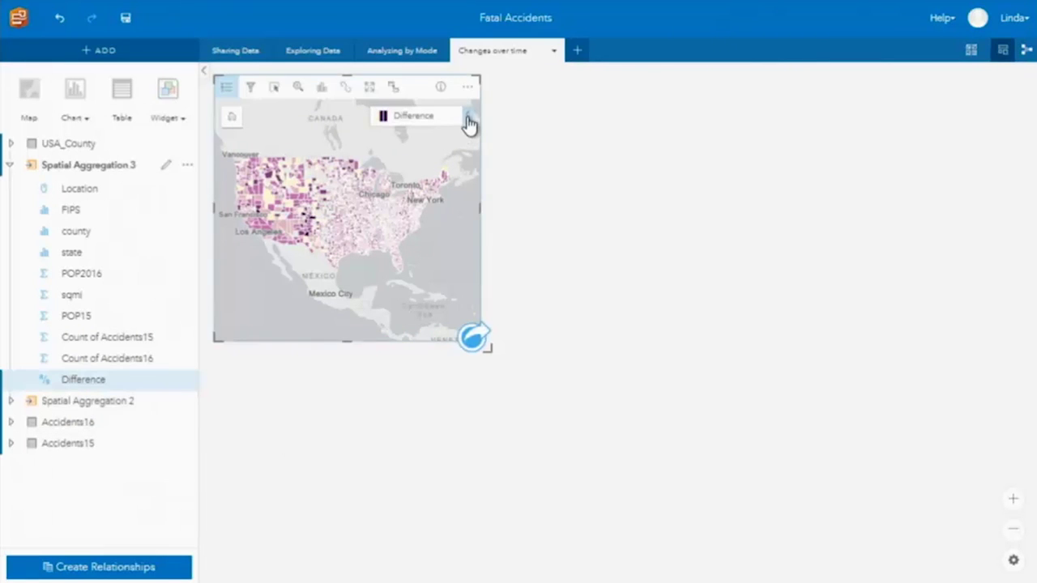
{"action": "left_click", "coordinate": [543, 113]}
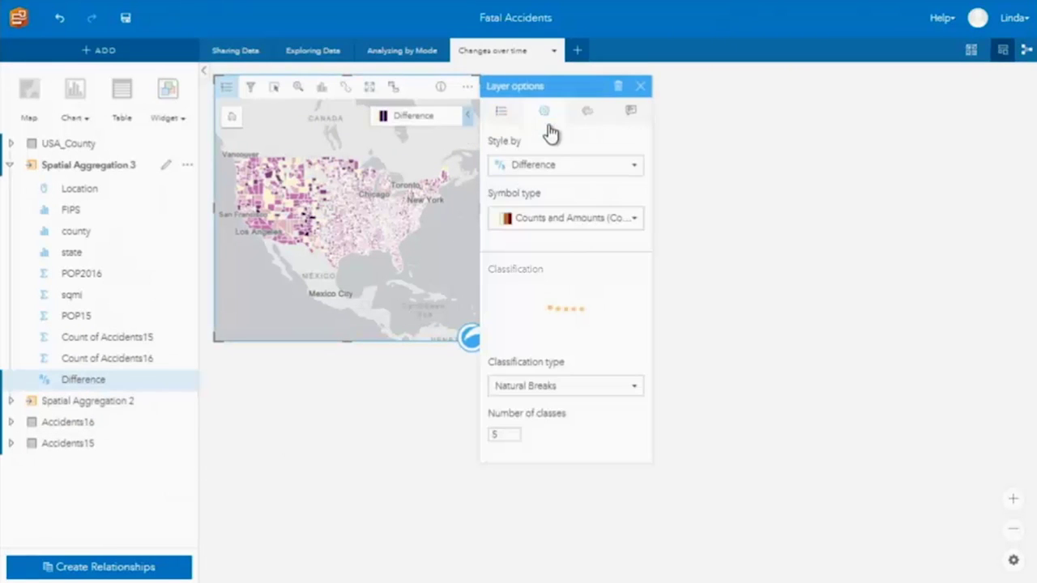
{"action": "left_click", "coordinate": [498, 433]}
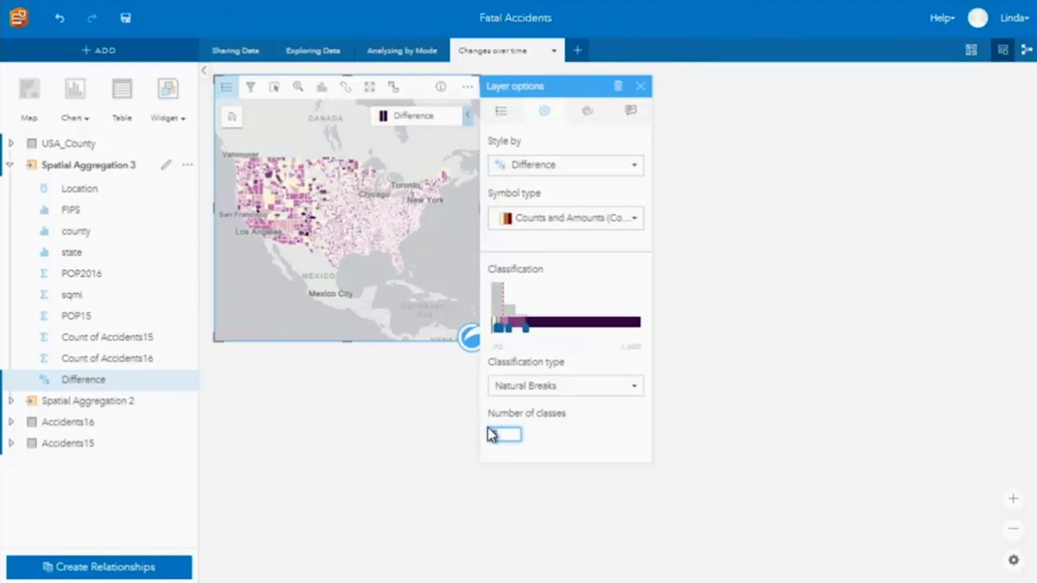
{"action": "type", "text": "6"}
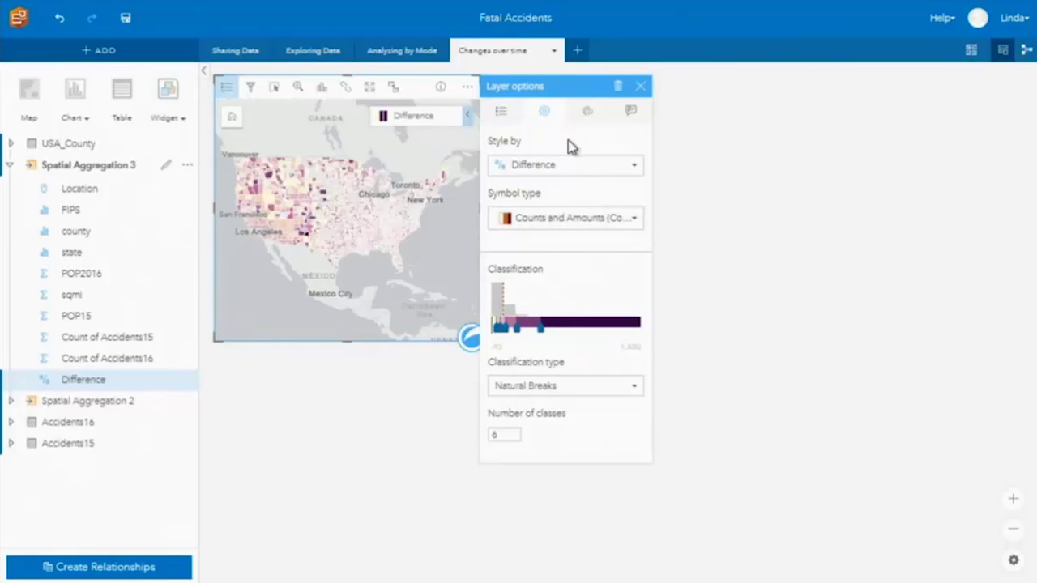
Step: Try the pink-to-dark-teal color palette on the Difference layer
{"action": "left_click", "coordinate": [583, 114]}
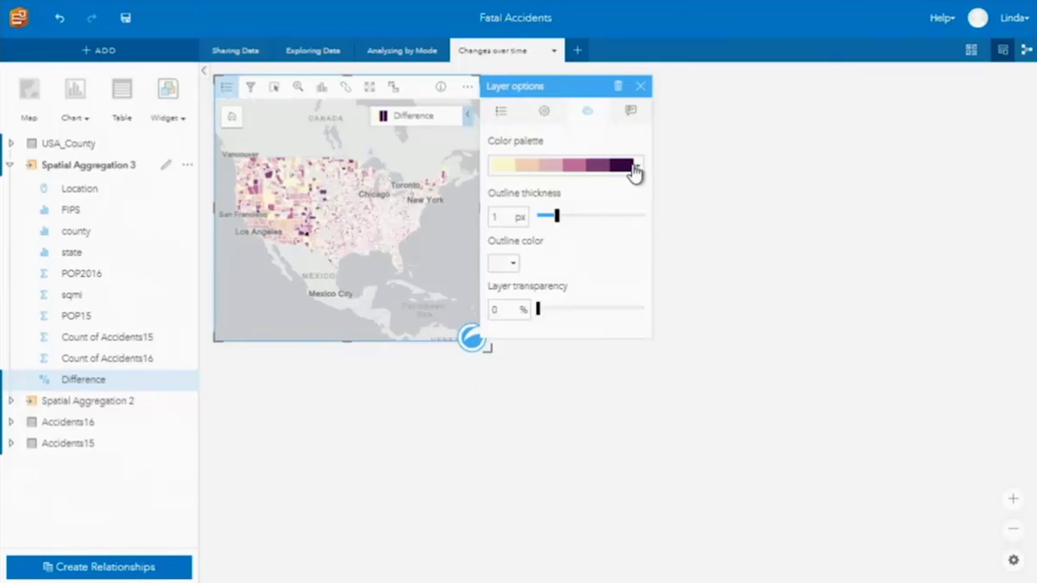
{"action": "left_click", "coordinate": [638, 172]}
{"action": "scroll", "coordinate": [592, 233], "scroll_direction": "down", "scroll_amount": 4}
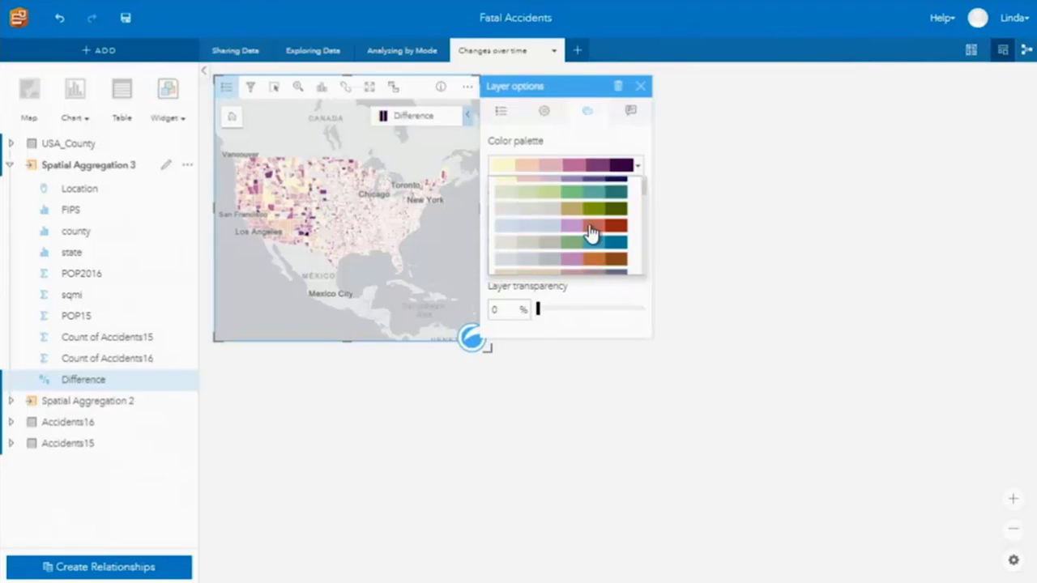
{"action": "scroll", "coordinate": [591, 228], "scroll_direction": "down", "scroll_amount": 5}
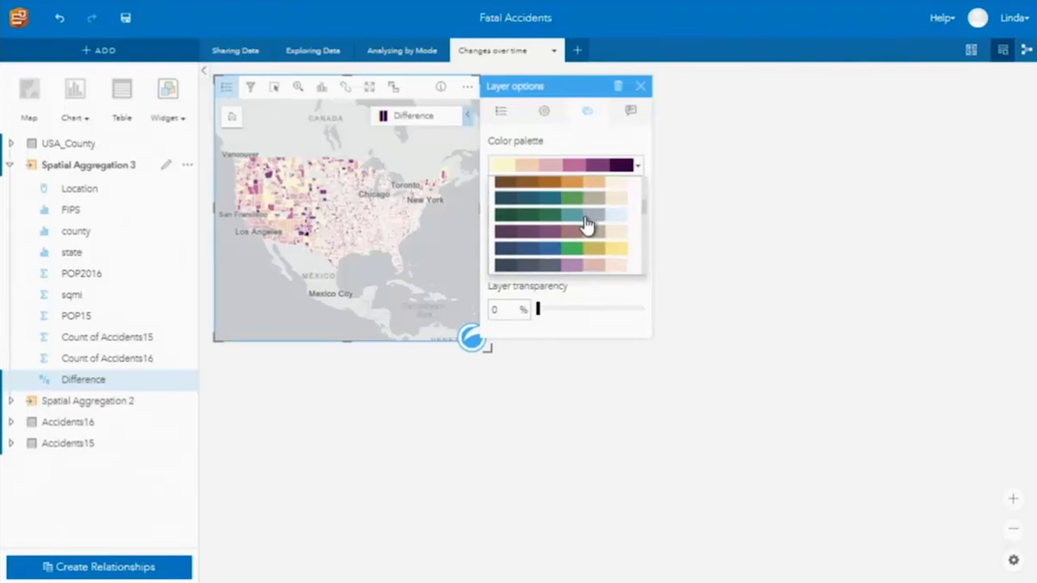
{"action": "scroll", "coordinate": [587, 223], "scroll_direction": "down", "scroll_amount": 4}
{"action": "scroll", "coordinate": [585, 215], "scroll_direction": "down", "scroll_amount": 6}
{"action": "scroll", "coordinate": [583, 207], "scroll_direction": "up", "scroll_amount": 1}
{"action": "left_click", "coordinate": [581, 199]}
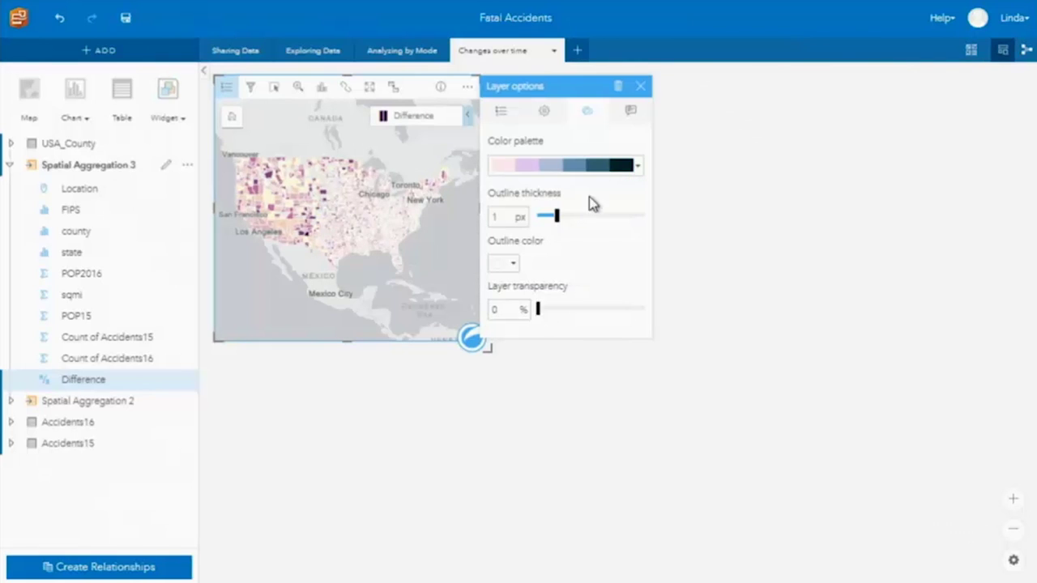
Step: Apply the diverging dark green-to-orange color palette to the Difference layer and set its outline thickness to 0 px
{"action": "left_click", "coordinate": [637, 167]}
{"action": "scroll", "coordinate": [581, 254], "scroll_direction": "down", "scroll_amount": 5}
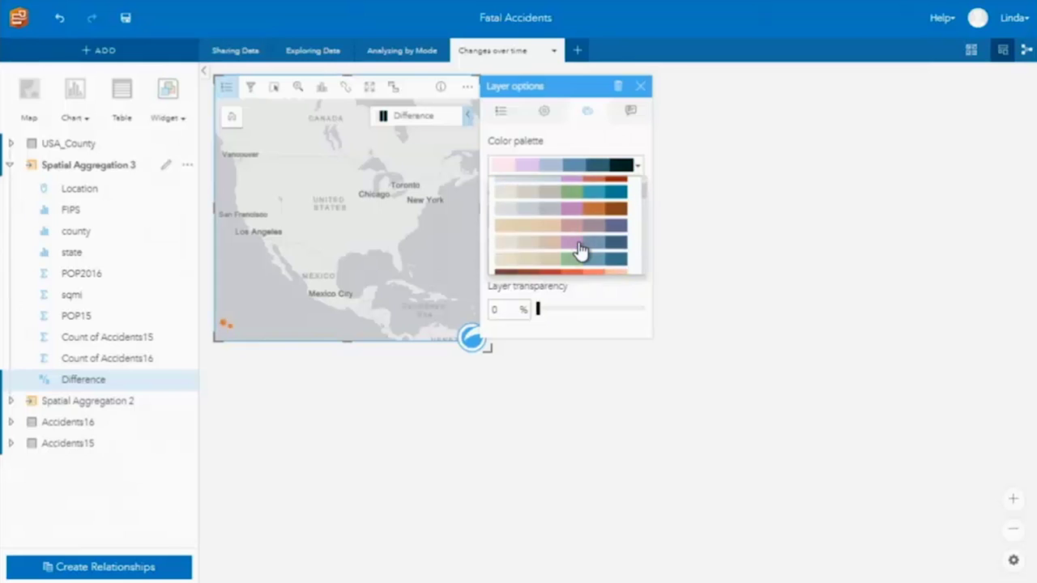
{"action": "scroll", "coordinate": [578, 241], "scroll_direction": "down", "scroll_amount": 5}
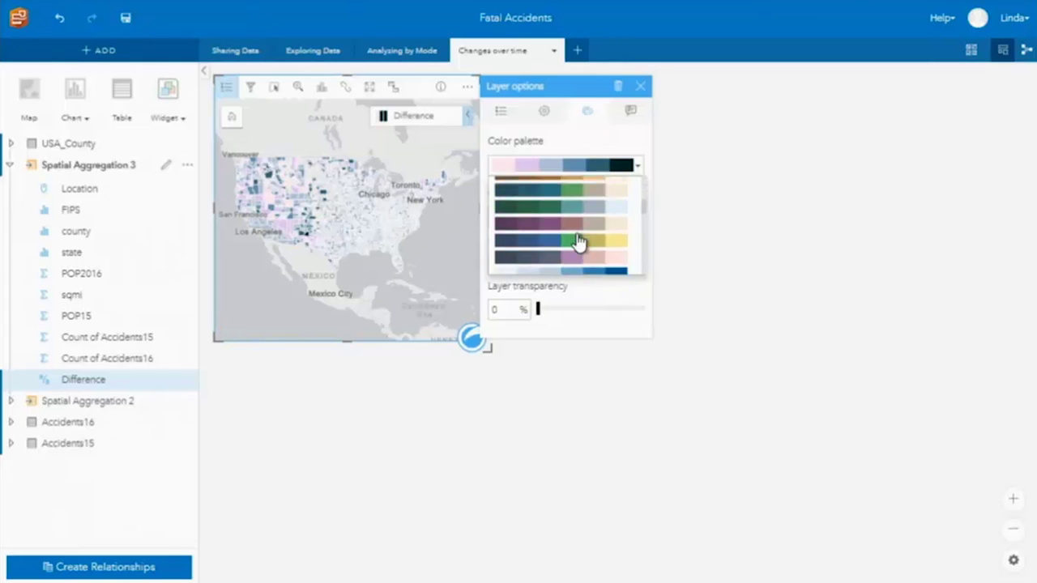
{"action": "scroll", "coordinate": [579, 235], "scroll_direction": "down", "scroll_amount": 8}
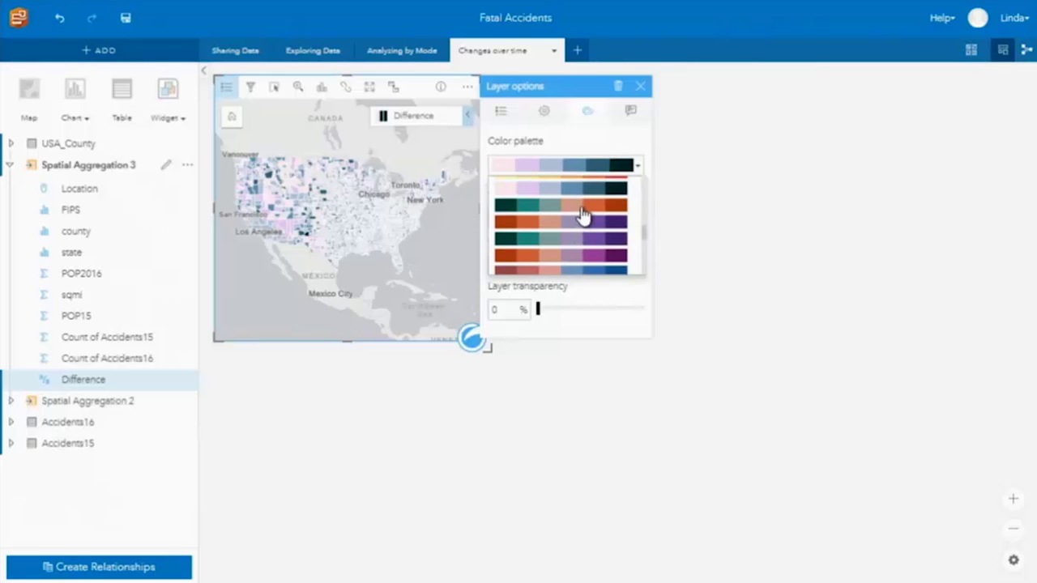
{"action": "left_click", "coordinate": [582, 208]}
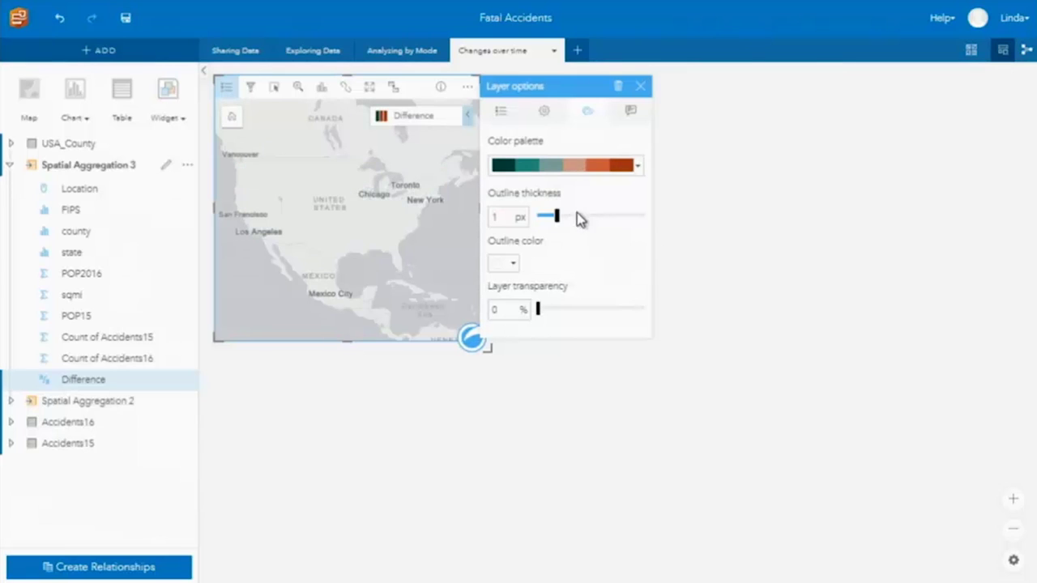
{"action": "left_click_drag", "start_coordinate": [556, 217], "coordinate": [537, 229]}
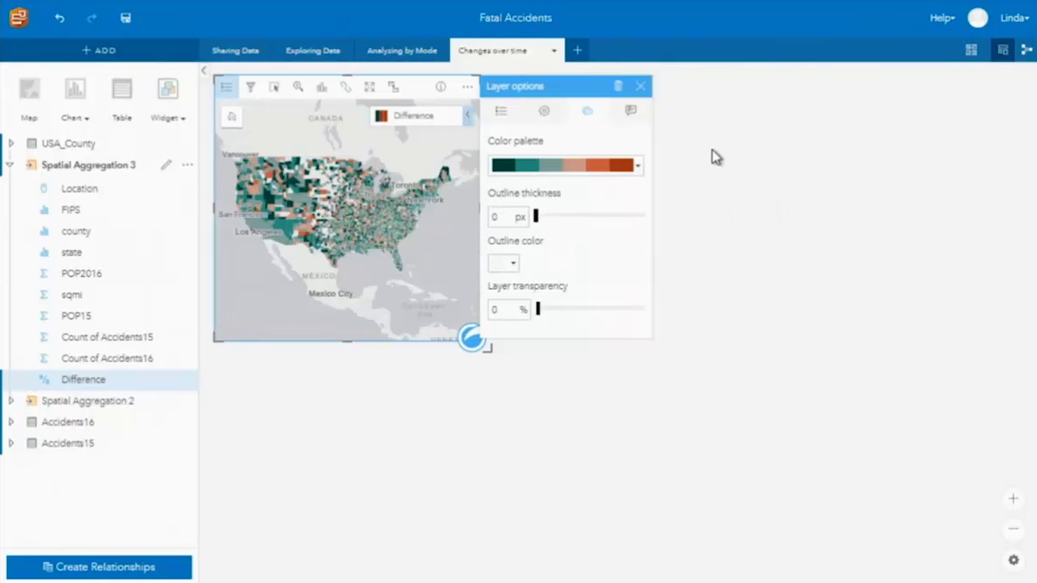
{"action": "left_click", "coordinate": [639, 89]}
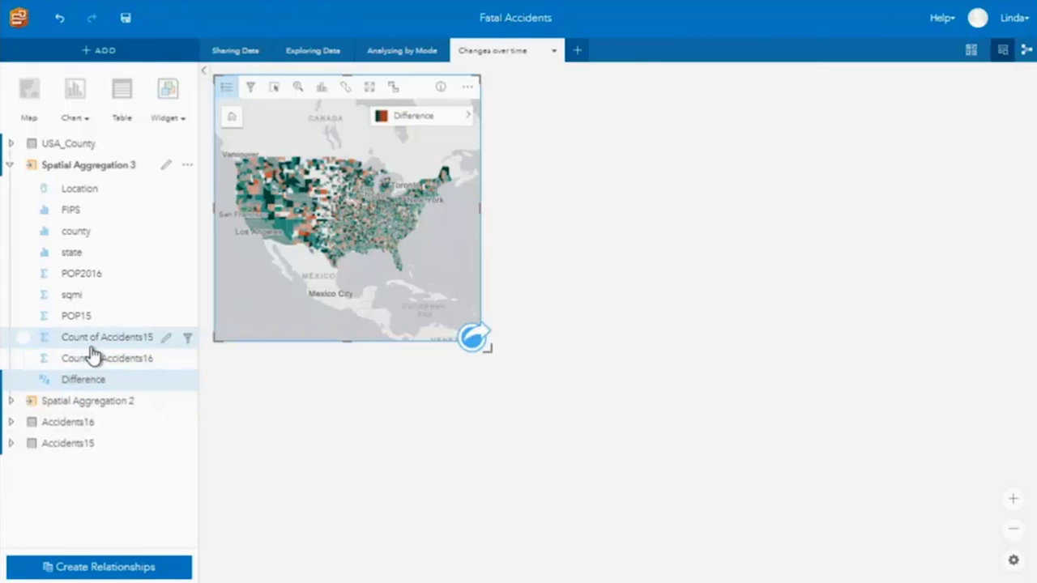
Step: Create a scatter plot matrix of Count of Accidents15, POP15 and sqmi beside the map and enlarge it to check the correlations
{"action": "left_click_drag", "start_coordinate": [93, 346], "coordinate": [69, 355]}
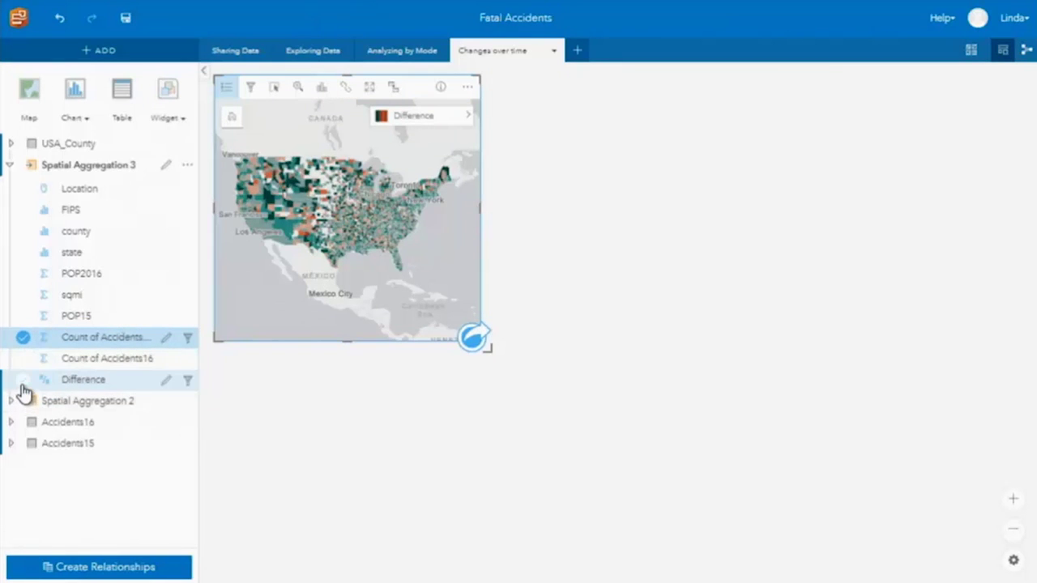
{"action": "left_click", "coordinate": [23, 316]}
{"action": "left_click", "coordinate": [23, 295]}
{"action": "left_click_drag", "start_coordinate": [69, 317], "coordinate": [622, 155]}
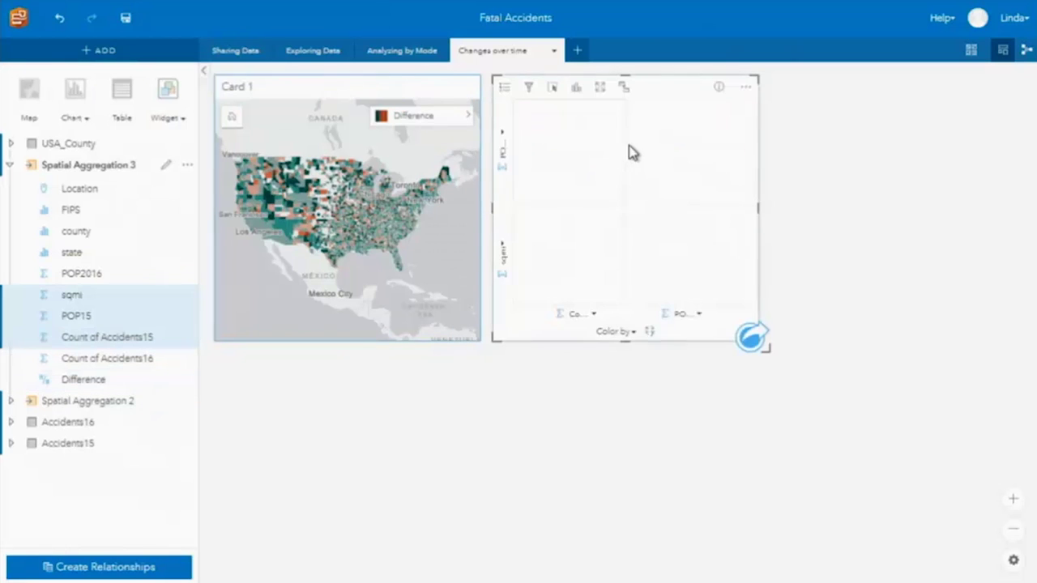
{"action": "left_click_drag", "start_coordinate": [766, 348], "coordinate": [911, 468]}
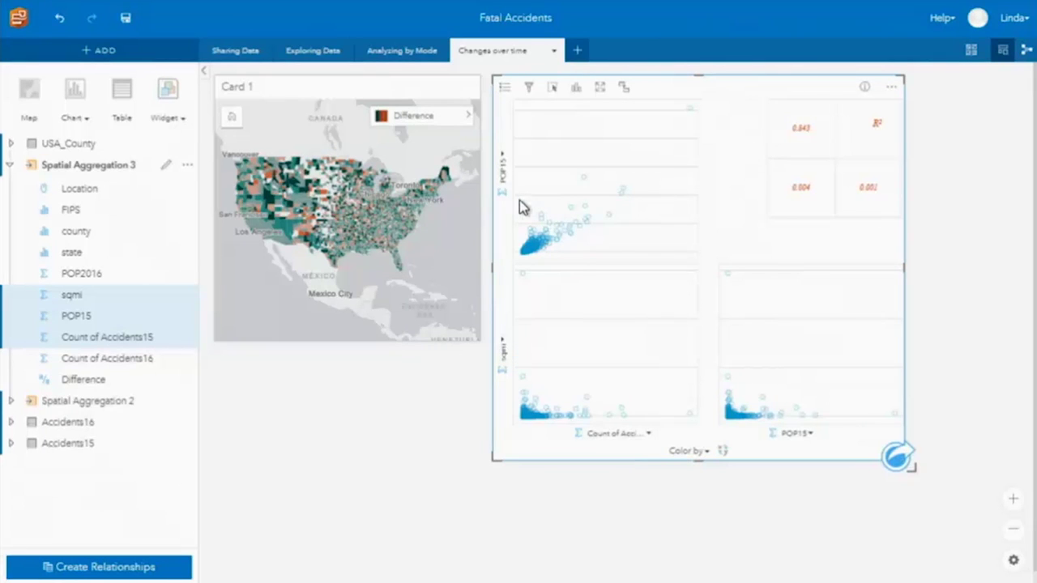
{"action": "mouse_move", "coordinate": [789, 155]}
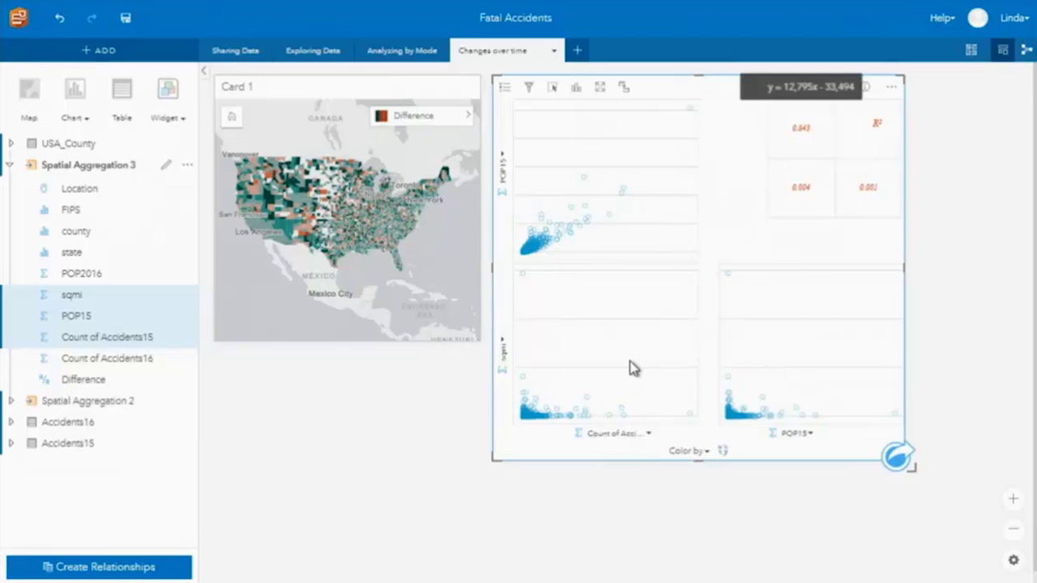
Step: Replace the scatter plot matrix beside the map with a single scatter plot of POP15 against Count of Accidents15
{"action": "left_click_drag", "start_coordinate": [107, 337], "coordinate": [347, 424]}
{"action": "left_click", "coordinate": [886, 83]}
{"action": "left_click", "coordinate": [894, 92]}
{"action": "left_click", "coordinate": [919, 138]}
{"action": "left_click_drag", "start_coordinate": [375, 365], "coordinate": [648, 100]}
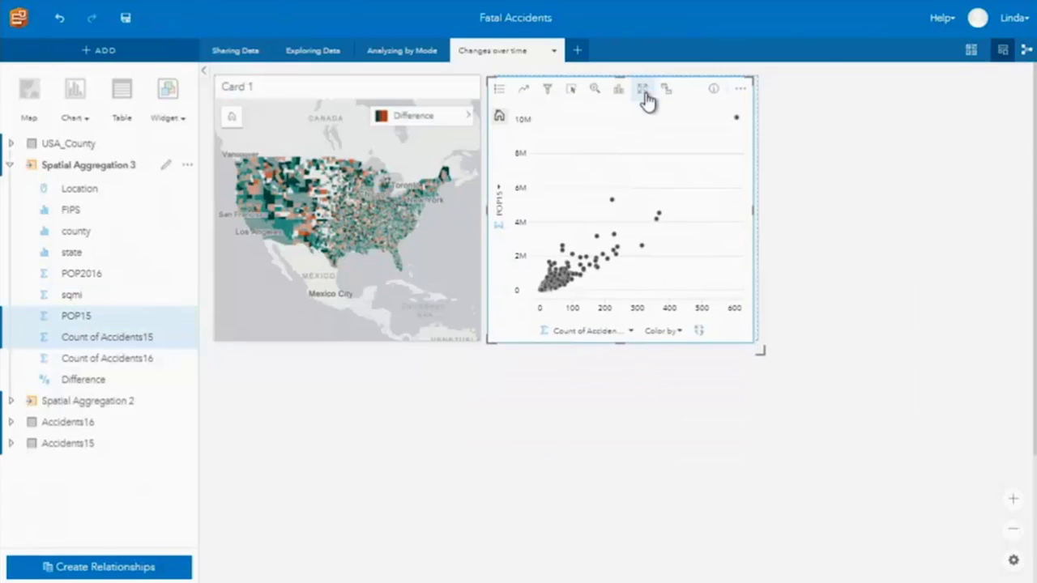
Step: Add a Linear trend line to the scatter plot of POP15 against Count of Accidents15
{"action": "left_click", "coordinate": [528, 89]}
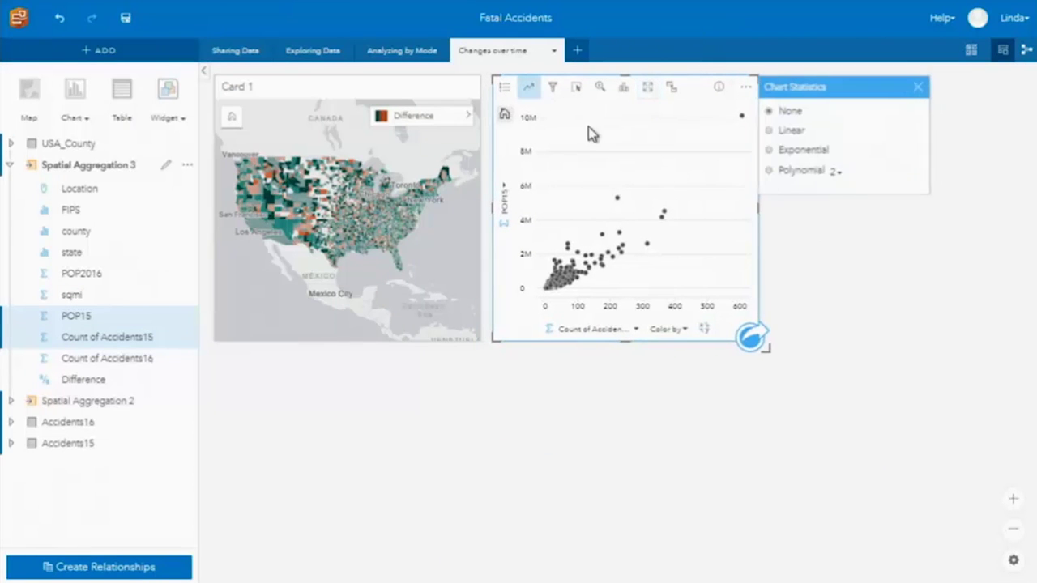
{"action": "left_click", "coordinate": [769, 130]}
{"action": "left_click", "coordinate": [918, 87]}
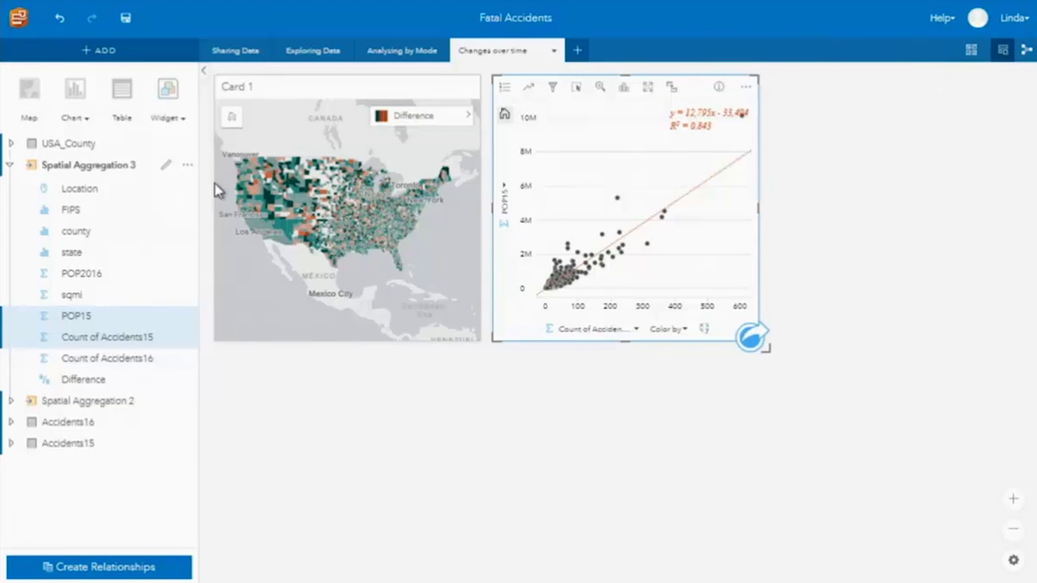
Step: Create a regression model on Spatial Aggregation 3 with Count of Accidents15 as dependent variable and POP15 as explanatory variable
{"action": "left_click", "coordinate": [409, 331]}
{"action": "left_click", "coordinate": [475, 341]}
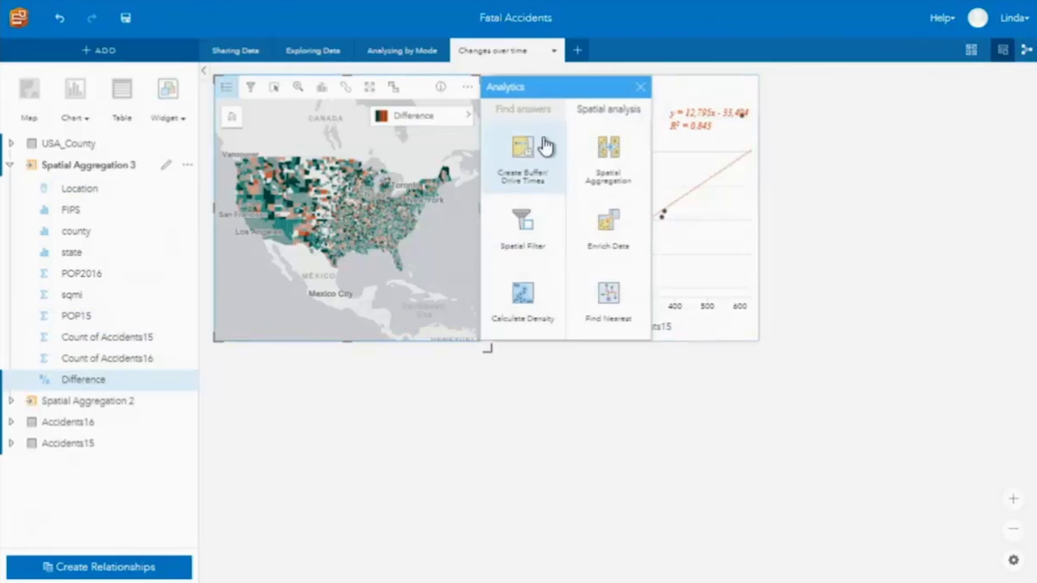
{"action": "left_click", "coordinate": [528, 108]}
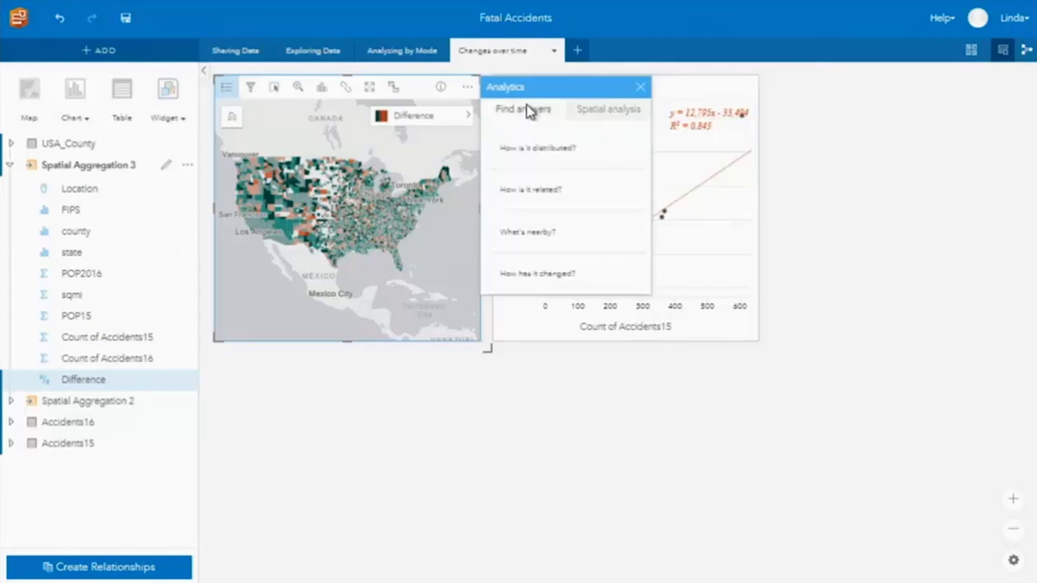
{"action": "left_click", "coordinate": [516, 192]}
{"action": "left_click", "coordinate": [604, 291]}
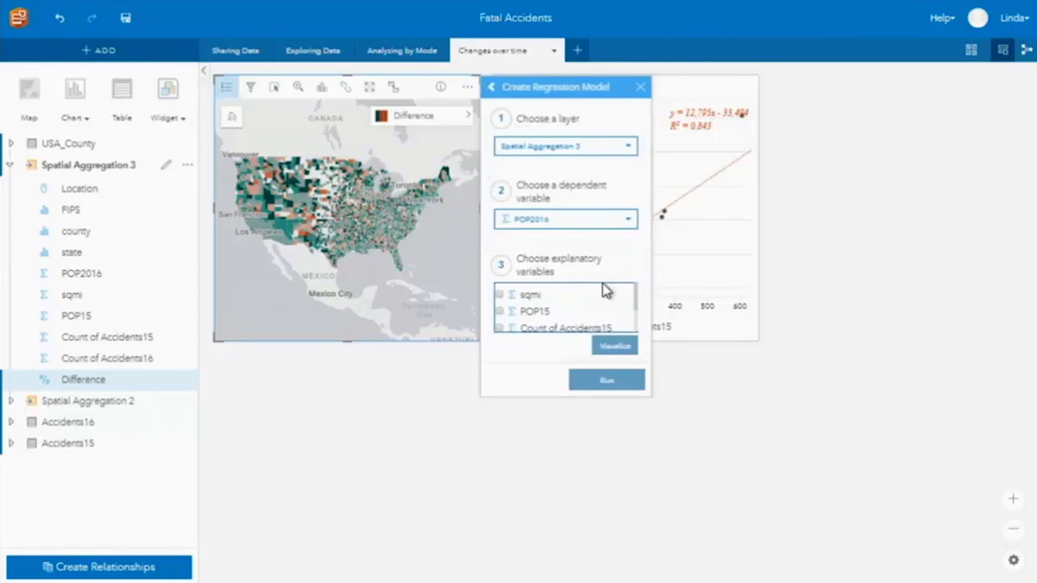
{"action": "left_click", "coordinate": [620, 223]}
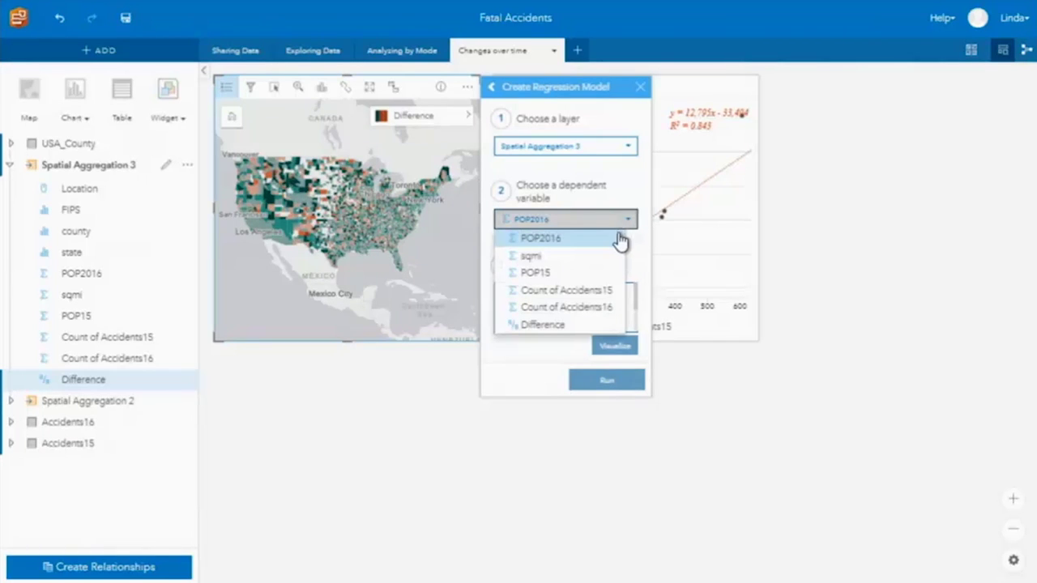
{"action": "left_click", "coordinate": [599, 293]}
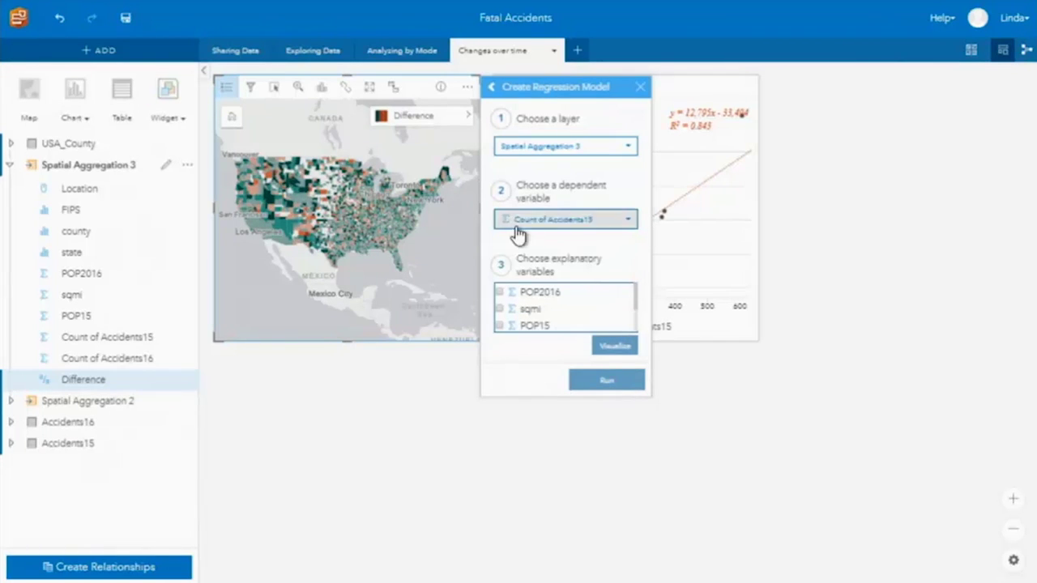
{"action": "left_click", "coordinate": [549, 327]}
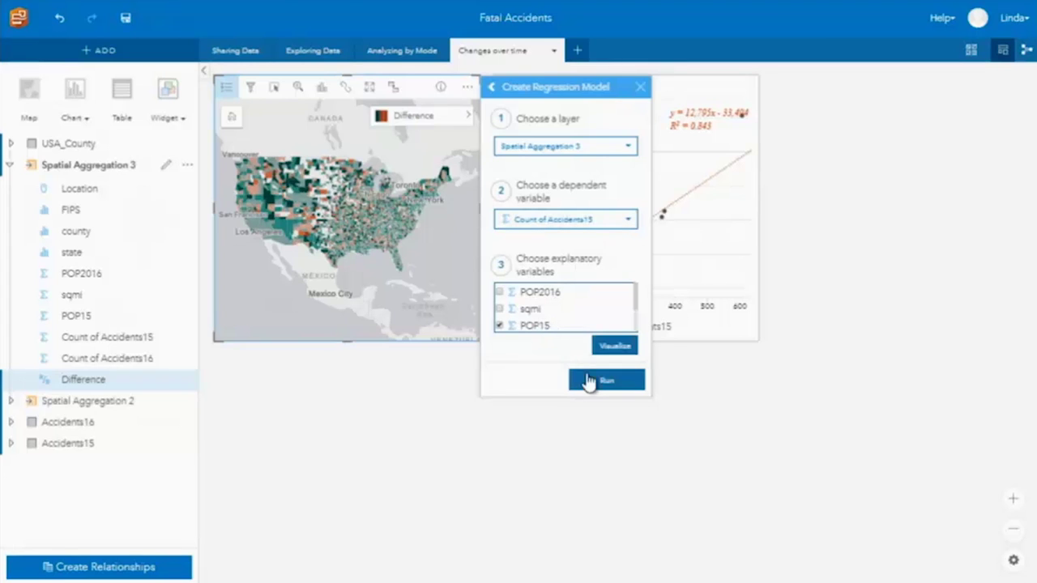
{"action": "left_click", "coordinate": [629, 380]}
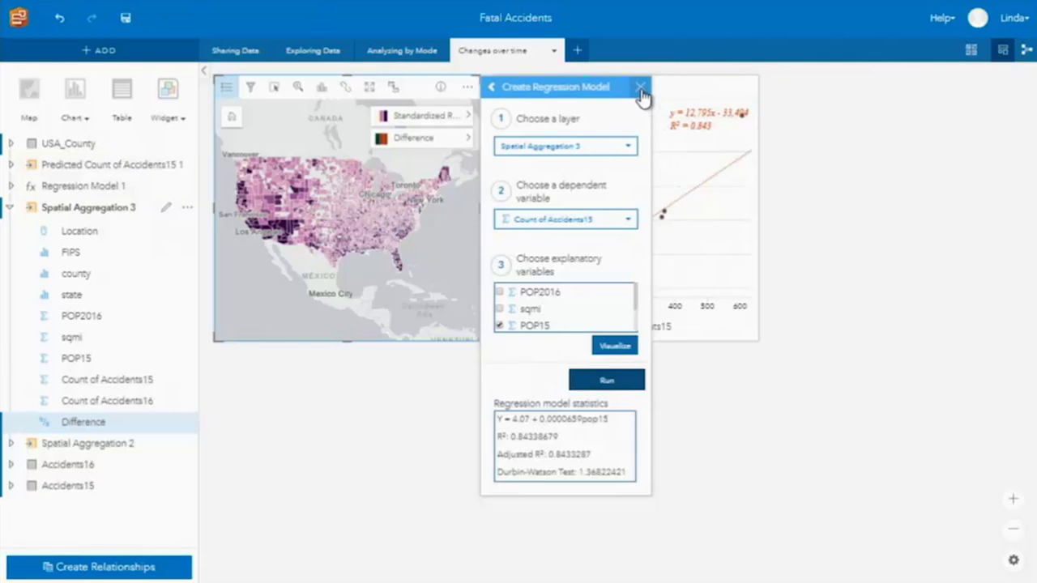
{"action": "left_click", "coordinate": [640, 87]}
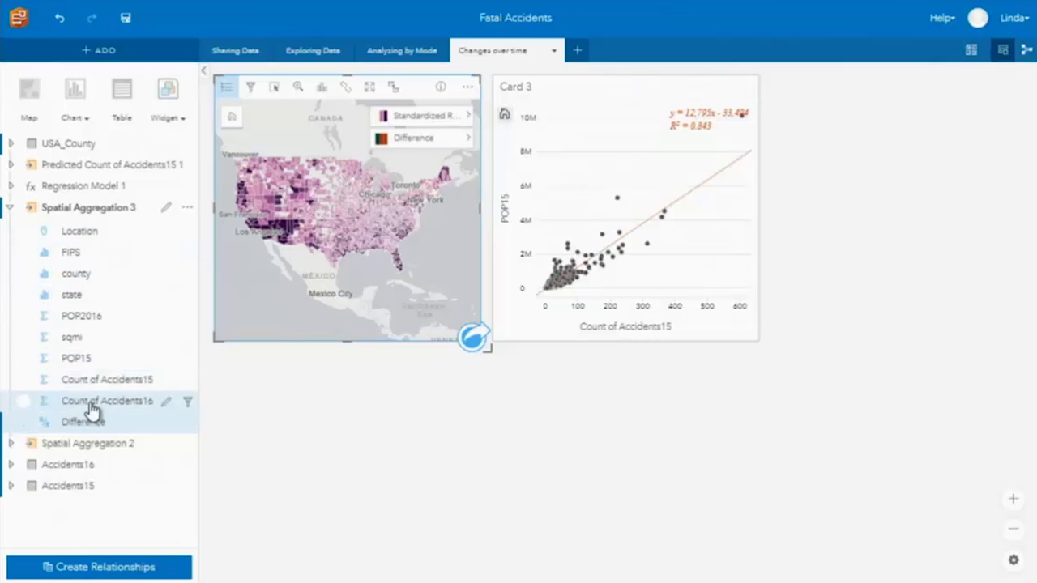
Step: Map Count of Accidents16 on a new card below Card 1 and predict it with Regression Model 1, replacing POP15 with POP2016
{"action": "left_click_drag", "start_coordinate": [89, 408], "coordinate": [277, 416]}
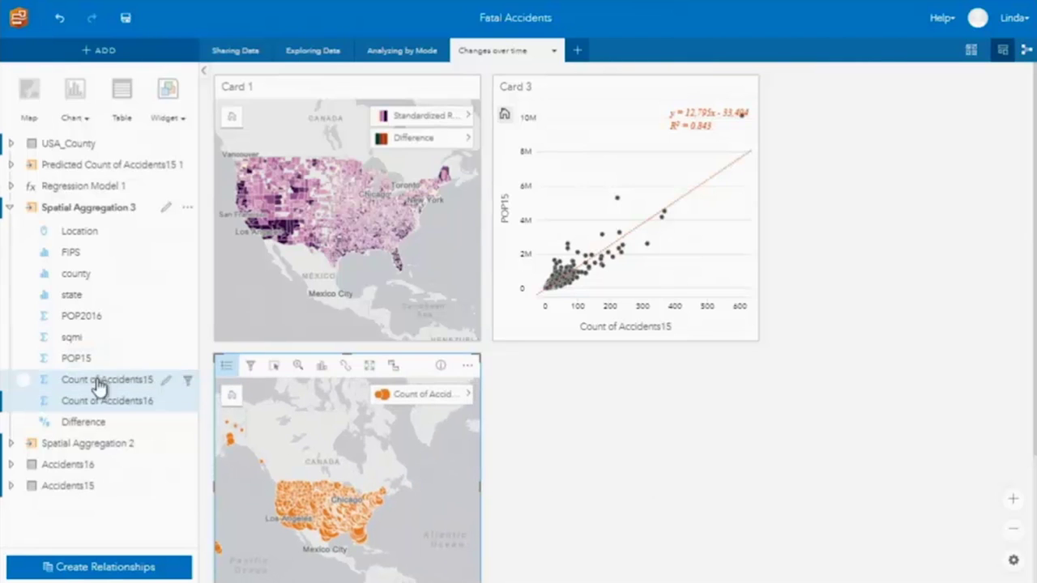
{"action": "left_click_drag", "start_coordinate": [87, 190], "coordinate": [348, 493]}
{"action": "scroll", "coordinate": [907, 484], "scroll_direction": "down", "scroll_amount": 2}
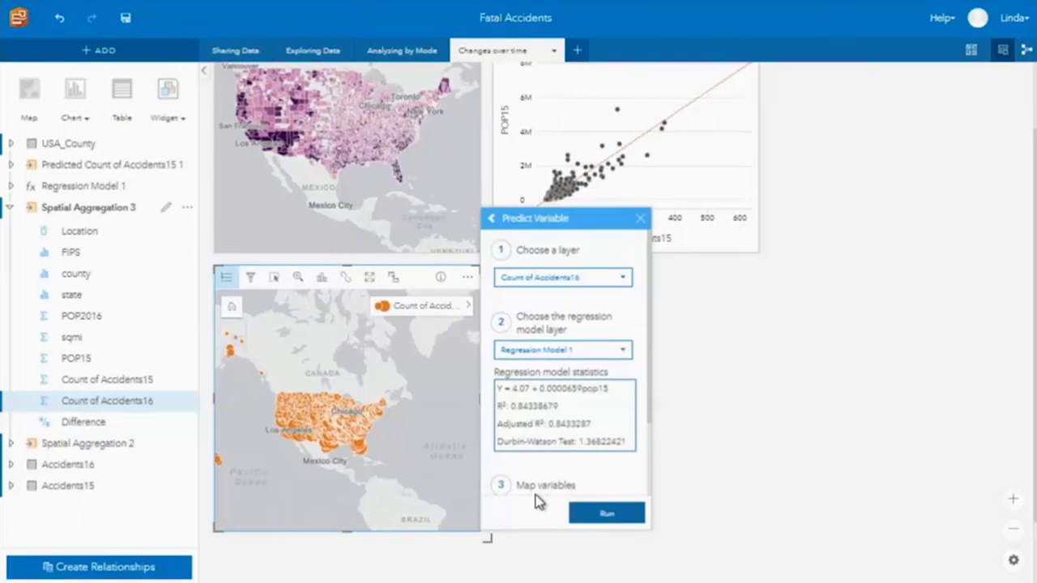
{"action": "left_click_drag", "start_coordinate": [650, 424], "coordinate": [652, 488]}
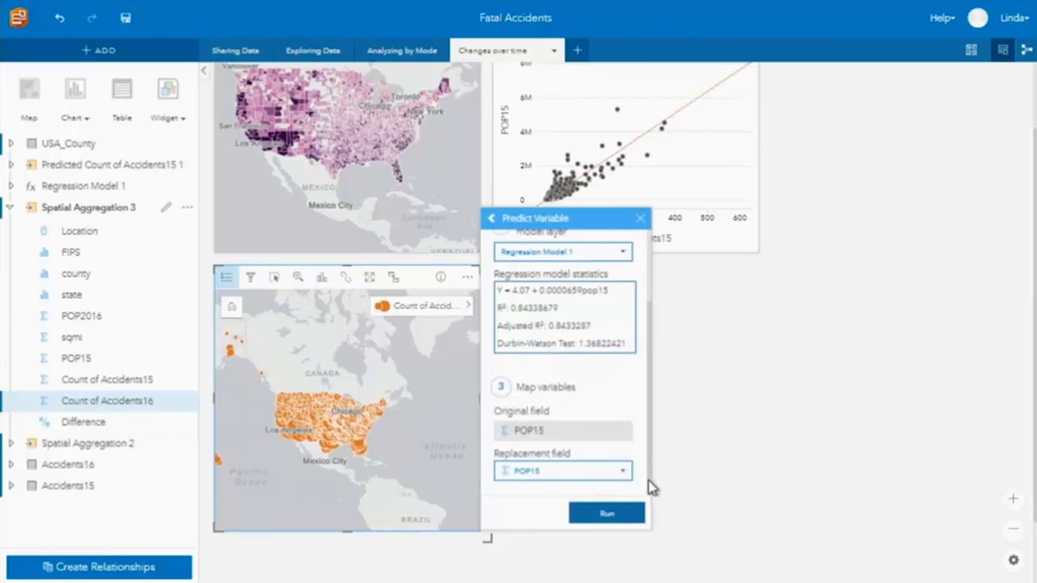
{"action": "left_click", "coordinate": [591, 472]}
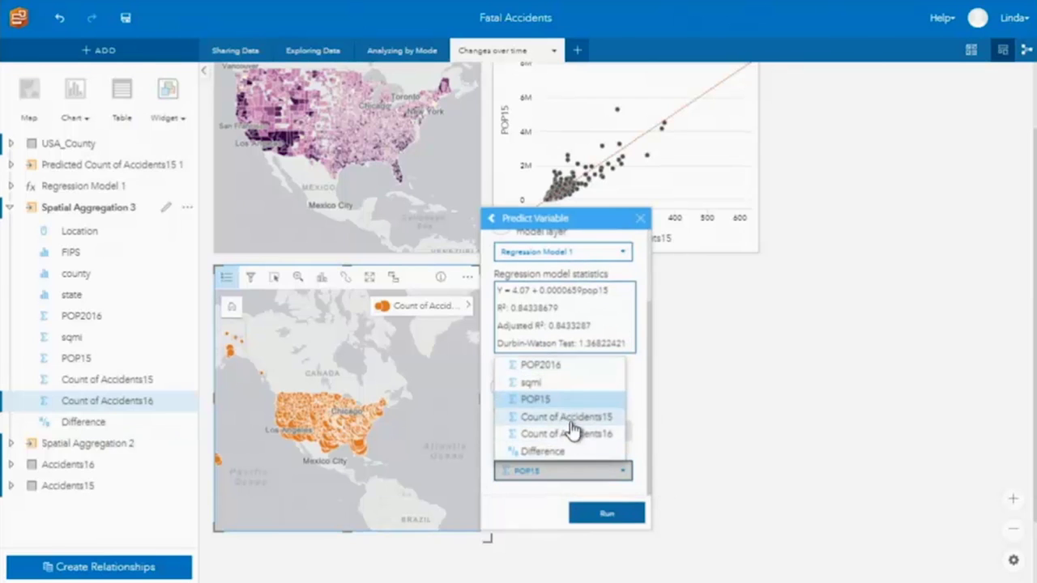
{"action": "left_click", "coordinate": [567, 368]}
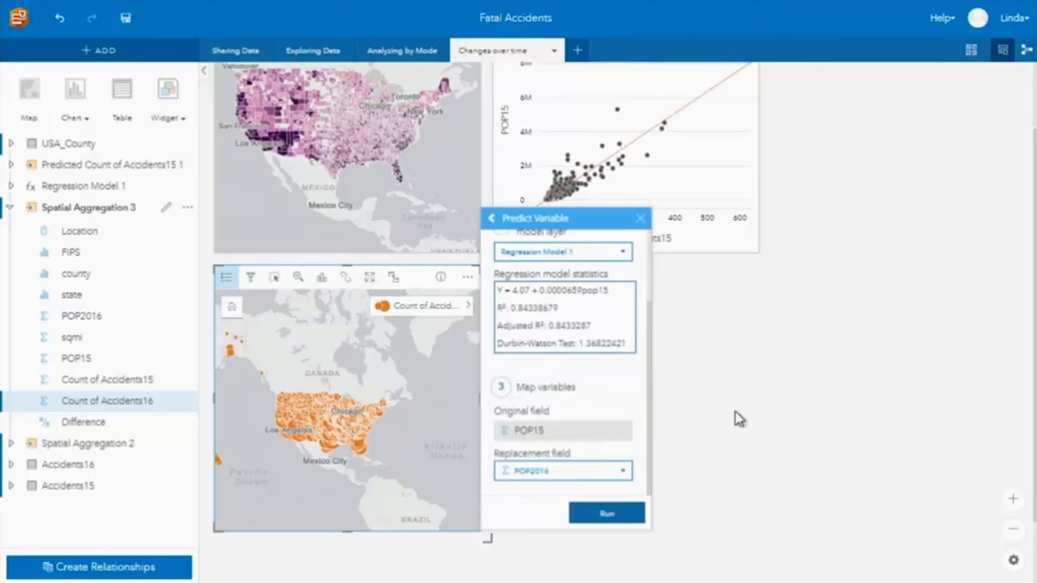
{"action": "left_click", "coordinate": [623, 518]}
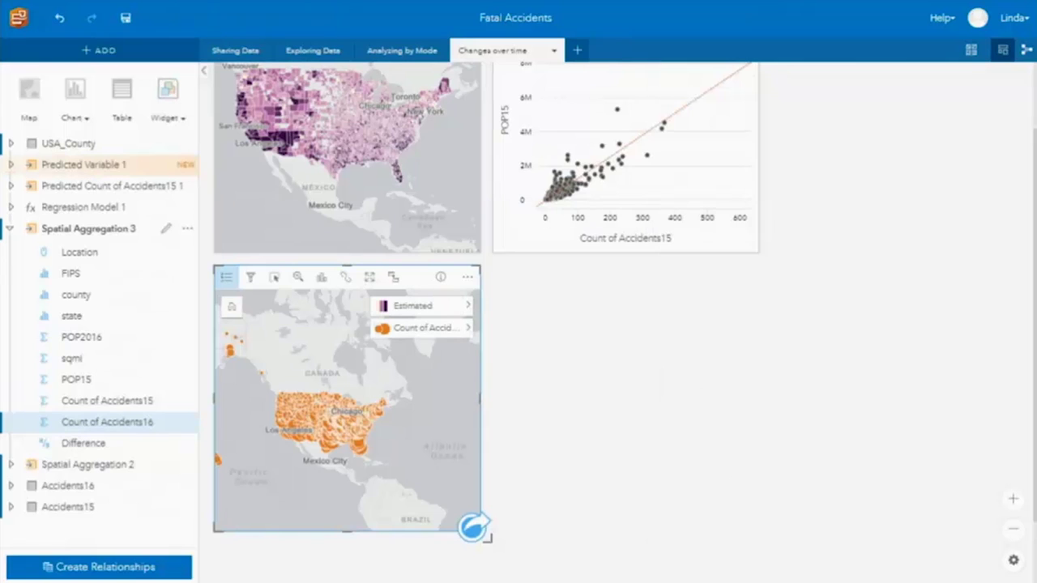
Step: Hide the Count of Accidents16 layer on the prediction map and the standardized residual layer on Card 1's map
{"action": "left_click", "coordinate": [380, 328]}
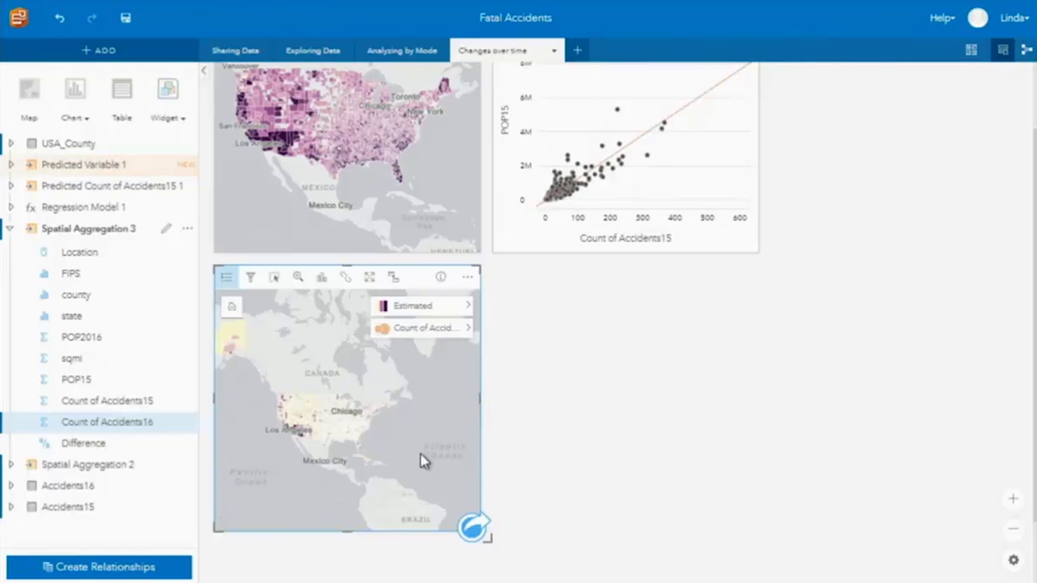
{"action": "left_click_drag", "start_coordinate": [278, 476], "coordinate": [419, 398]}
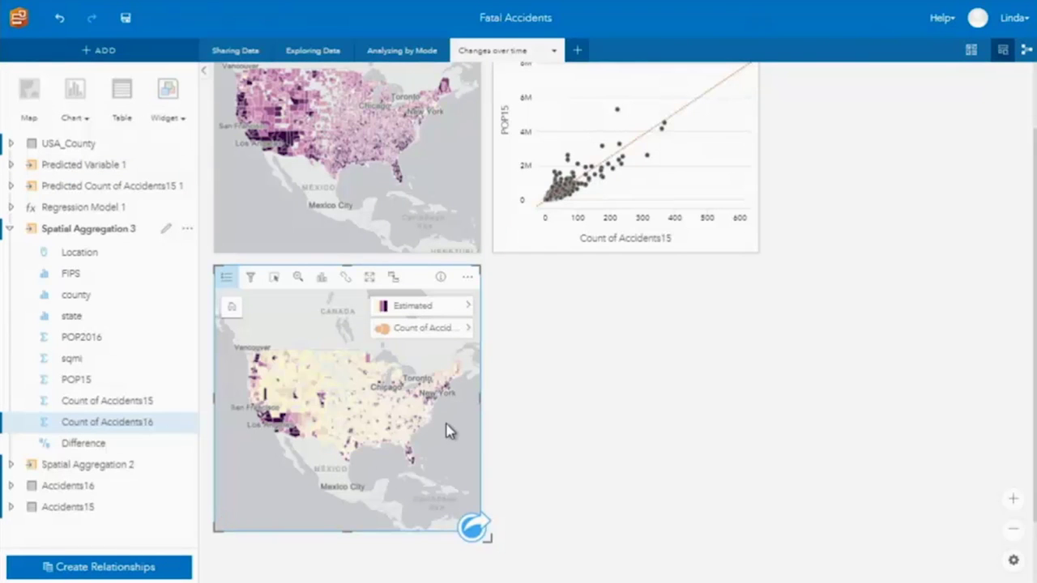
{"action": "scroll", "coordinate": [594, 439], "scroll_direction": "up", "scroll_amount": 2}
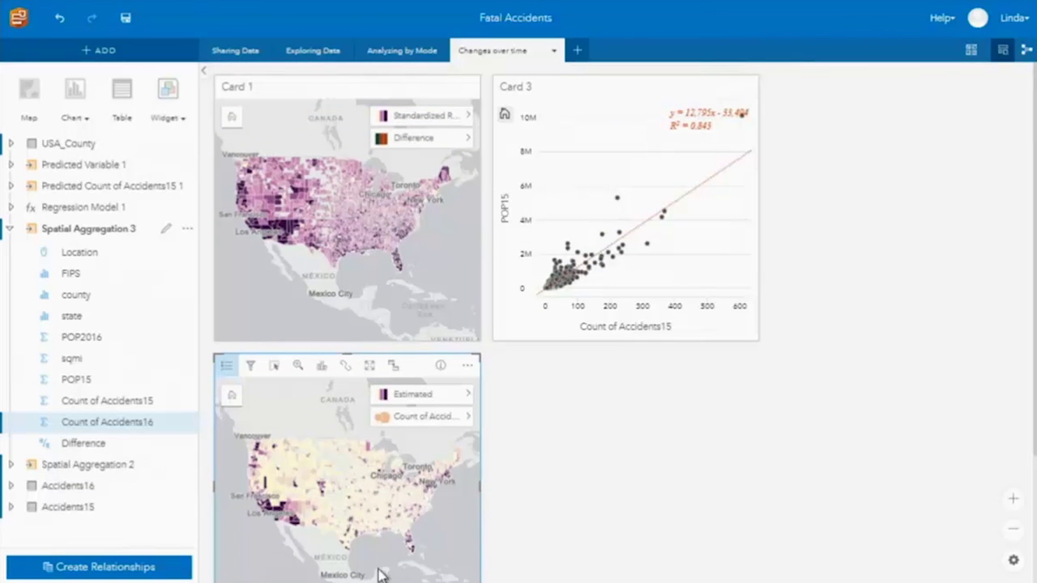
{"action": "left_click", "coordinate": [397, 138]}
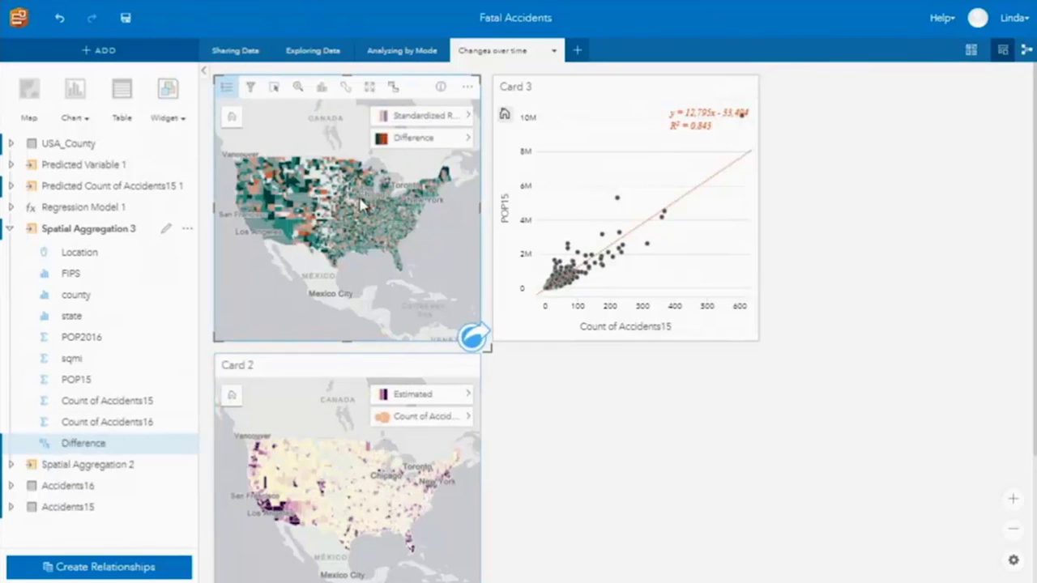
Step: Replace the prediction map card with a box plot of Count of Accidents16 grouped by state
{"action": "left_click", "coordinate": [443, 369]}
{"action": "left_click", "coordinate": [495, 390]}
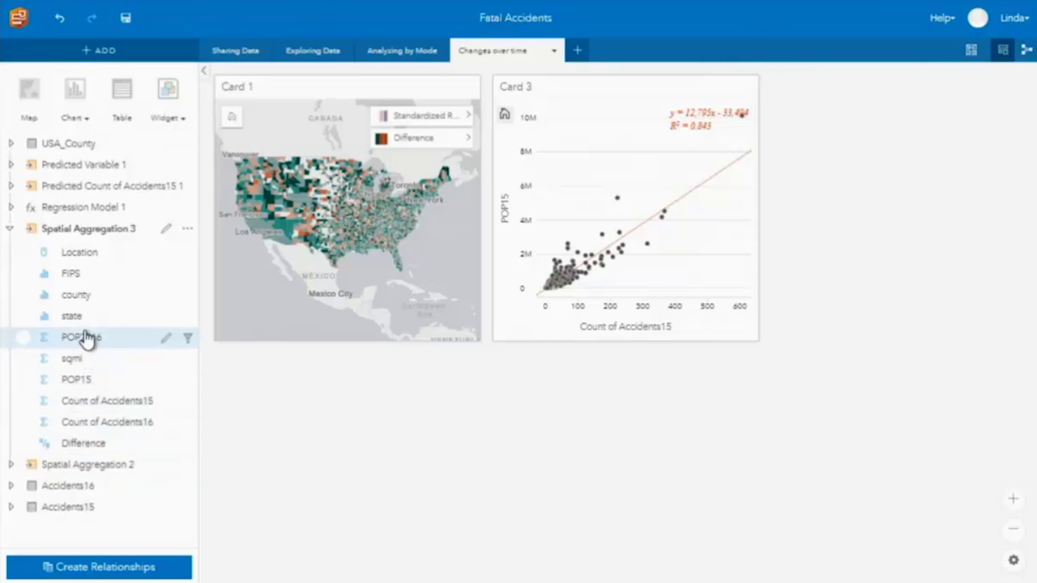
{"action": "left_click_drag", "start_coordinate": [102, 424], "coordinate": [340, 480]}
{"action": "scroll", "coordinate": [624, 500], "scroll_direction": "down", "scroll_amount": 1}
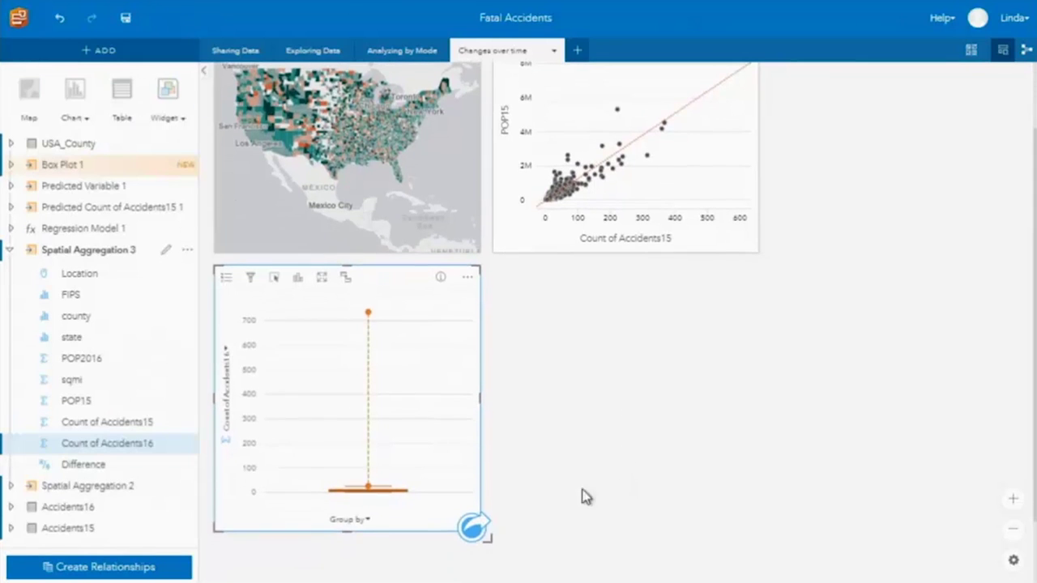
{"action": "left_click", "coordinate": [359, 523]}
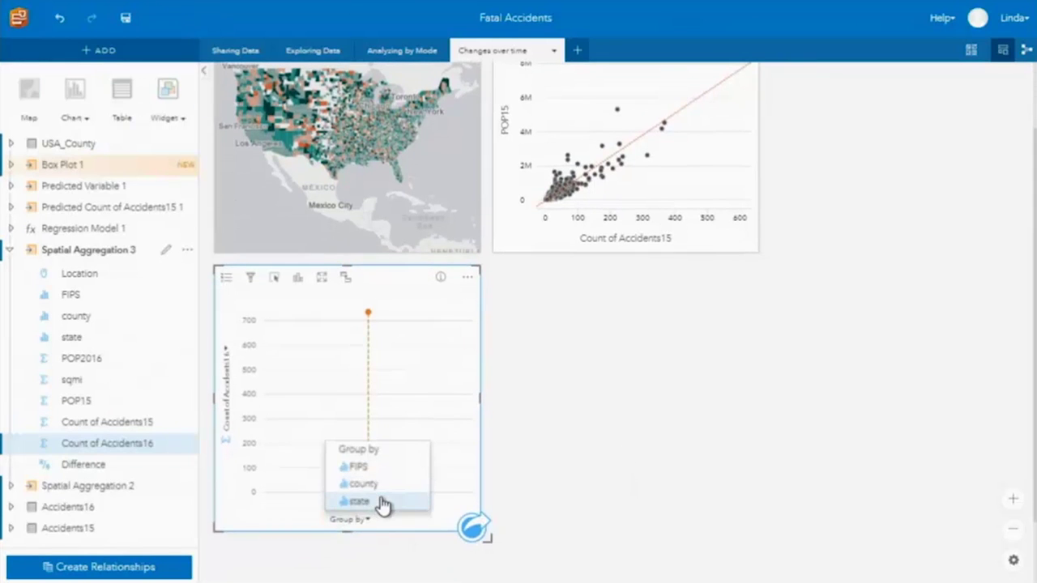
{"action": "left_click", "coordinate": [384, 502]}
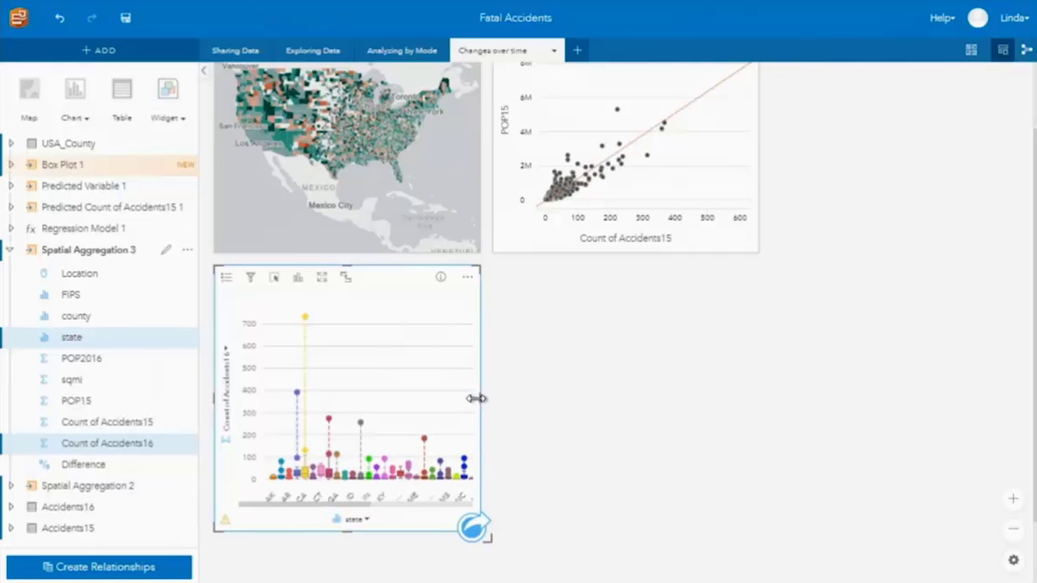
Step: Temporarily widen the box plot and highlight California's outliers to compare them with the map and scatter plot
{"action": "left_click_drag", "start_coordinate": [477, 398], "coordinate": [808, 363]}
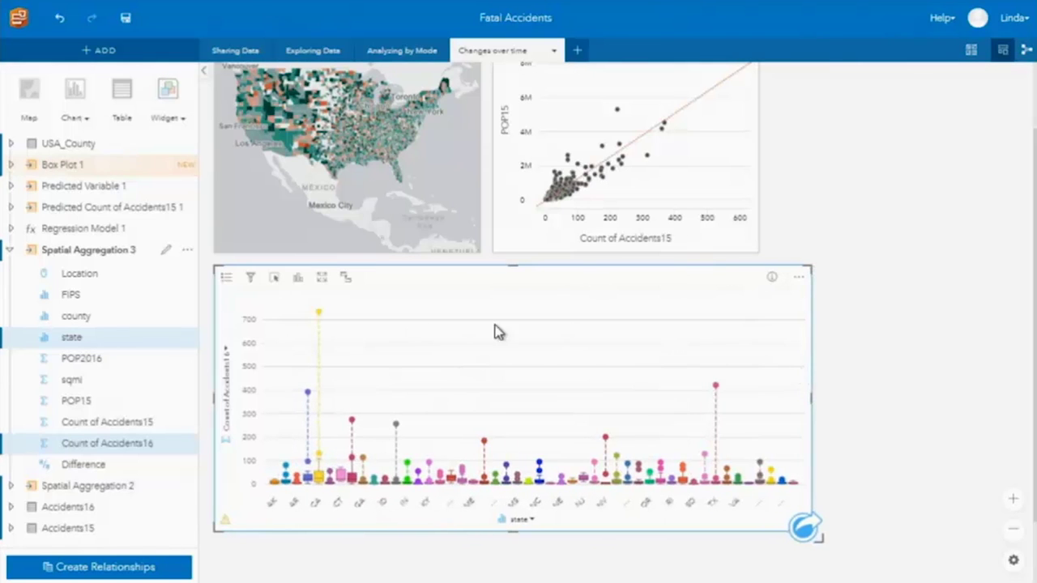
{"action": "left_click", "coordinate": [319, 322]}
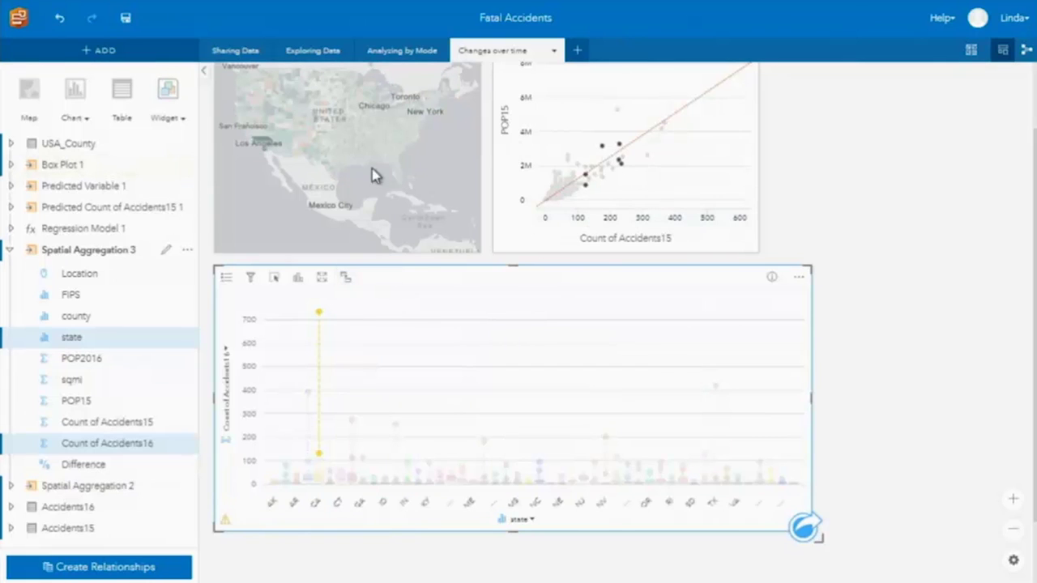
{"action": "left_click", "coordinate": [321, 315]}
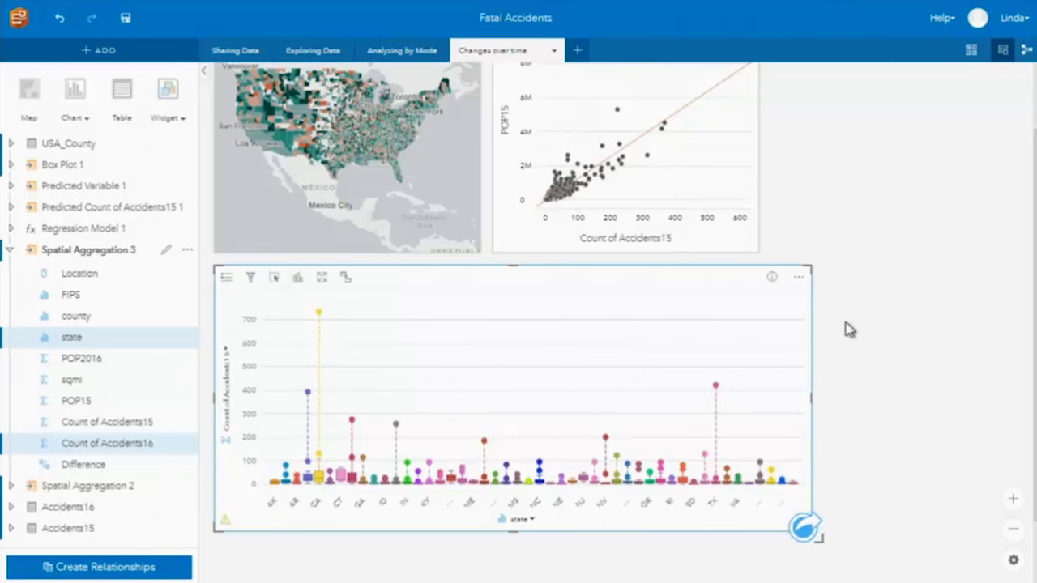
{"action": "left_click_drag", "start_coordinate": [810, 397], "coordinate": [480, 415]}
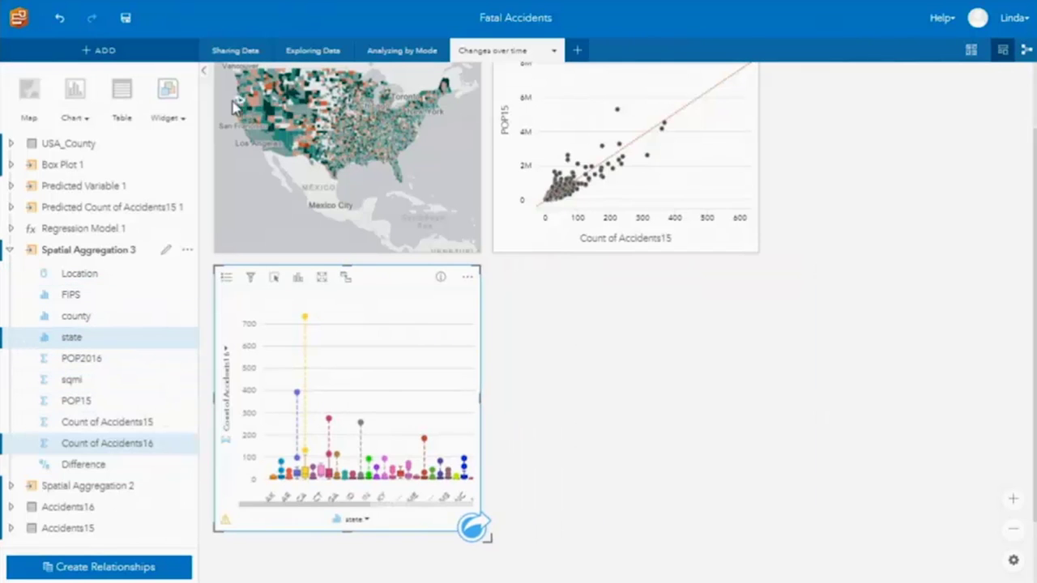
Step: Add a predefined filter widget beside the box plot, filtering Spatial Aggregation 3 by the individual values of its state field
{"action": "left_click", "coordinate": [181, 123]}
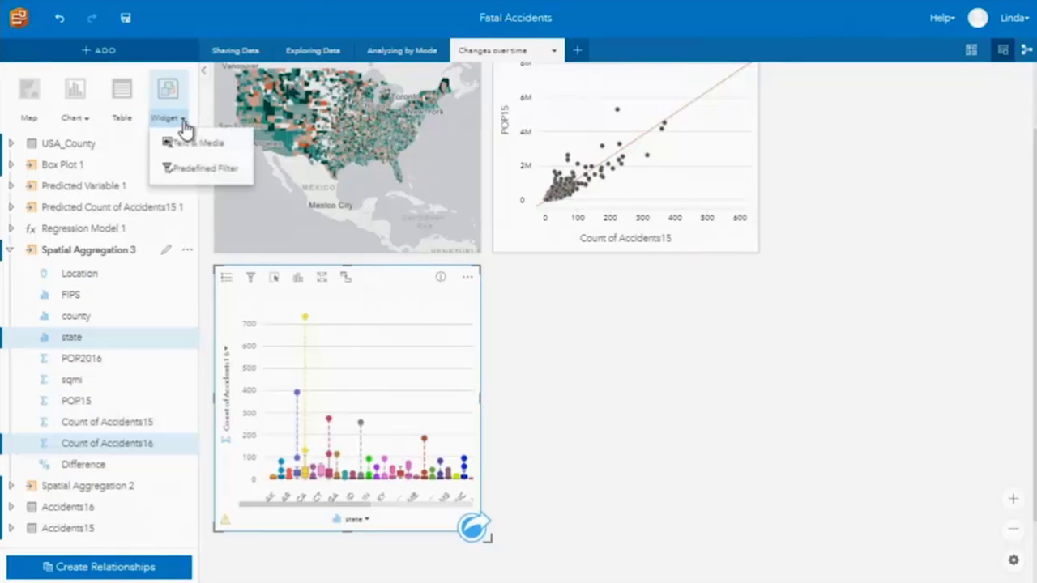
{"action": "left_click", "coordinate": [204, 168]}
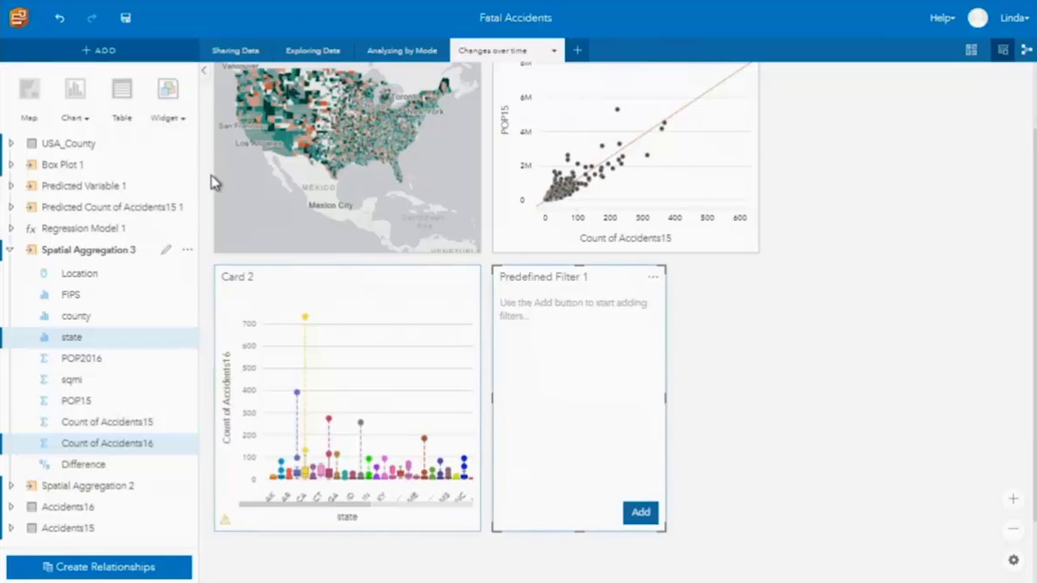
{"action": "left_click", "coordinate": [640, 513]}
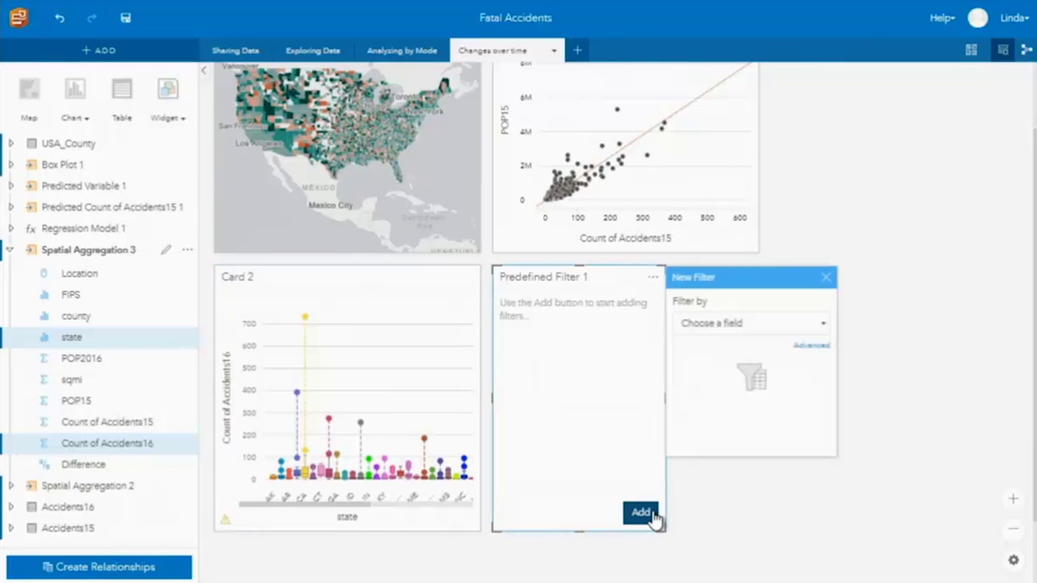
{"action": "left_click", "coordinate": [782, 325]}
{"action": "scroll", "coordinate": [808, 413], "scroll_direction": "down", "scroll_amount": 10}
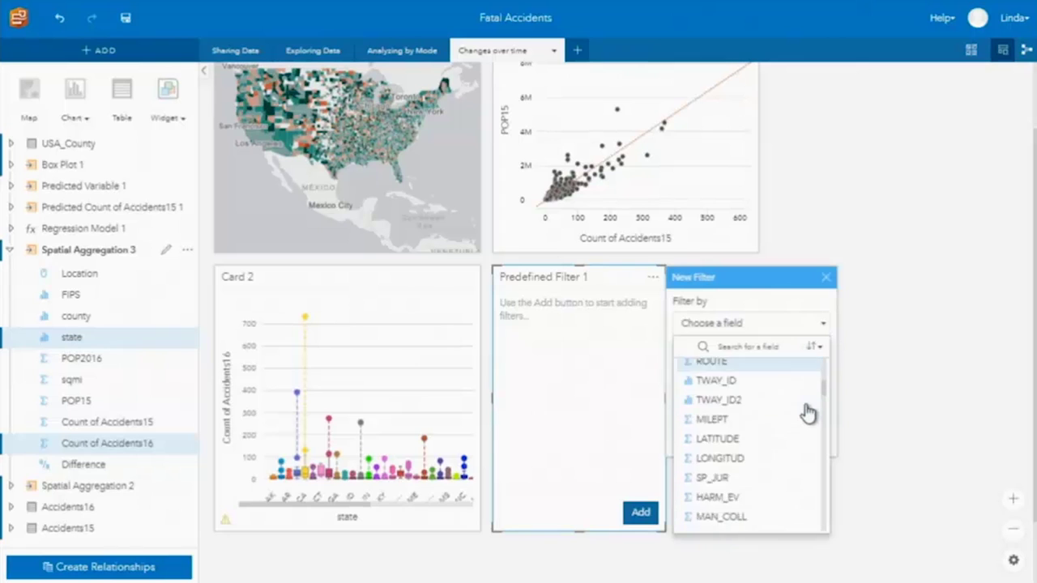
{"action": "scroll", "coordinate": [807, 413], "scroll_direction": "down", "scroll_amount": 10}
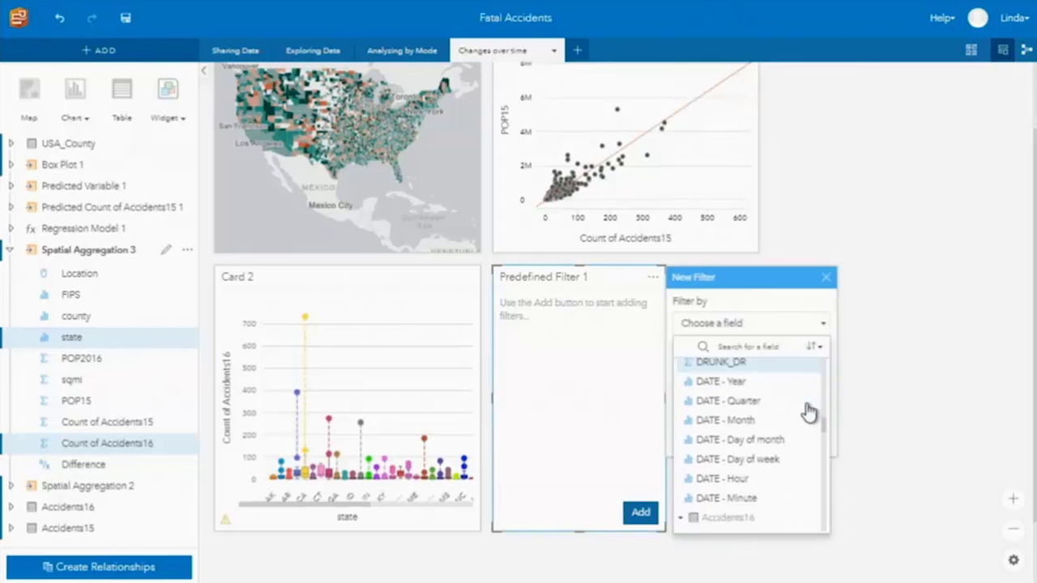
{"action": "scroll", "coordinate": [807, 413], "scroll_direction": "down", "scroll_amount": 10}
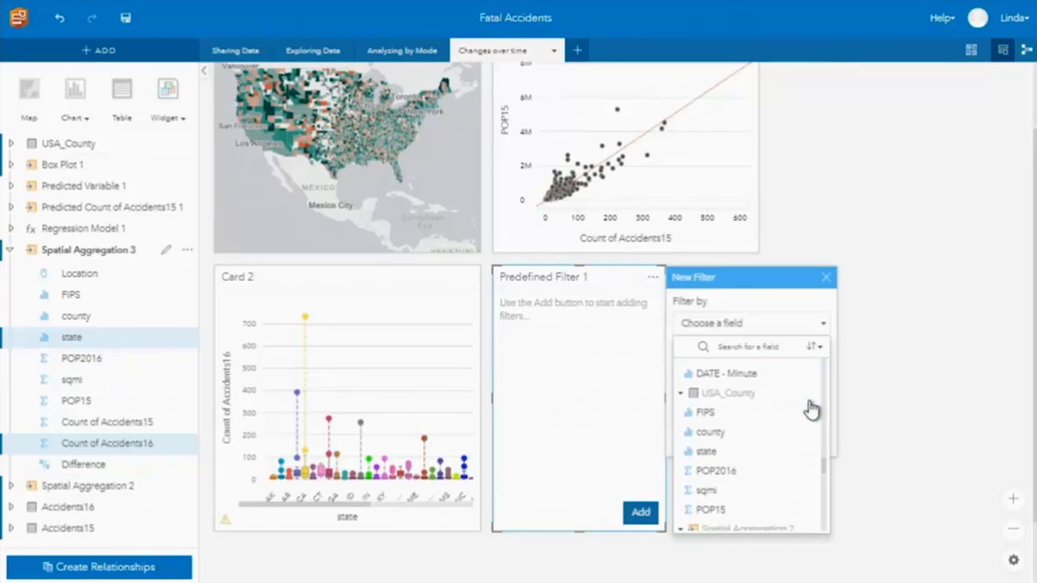
{"action": "scroll", "coordinate": [811, 410], "scroll_direction": "down", "scroll_amount": 3}
{"action": "scroll", "coordinate": [811, 410], "scroll_direction": "down", "scroll_amount": 10}
{"action": "scroll", "coordinate": [810, 410], "scroll_direction": "down", "scroll_amount": 3}
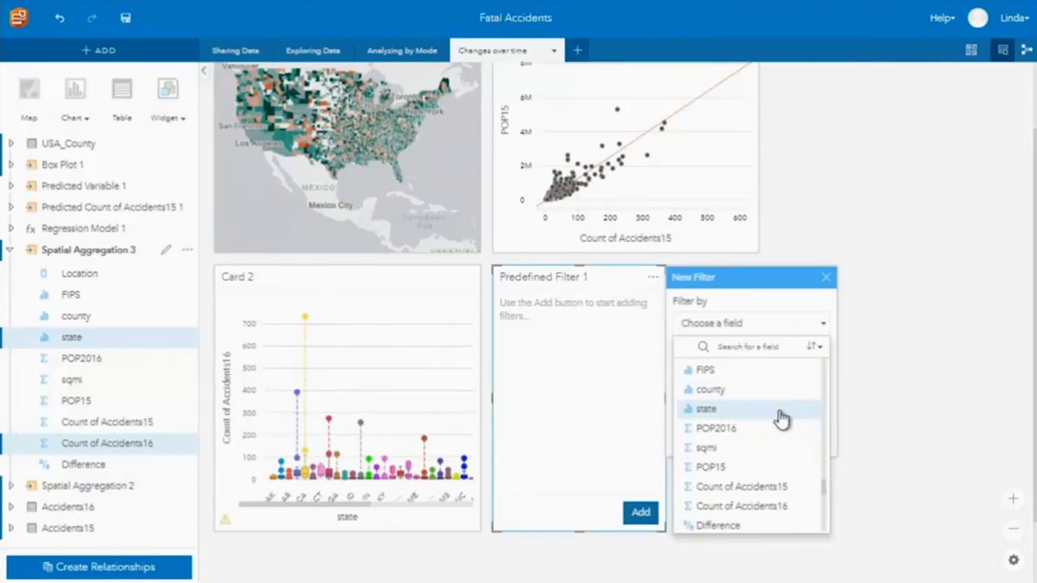
{"action": "left_click", "coordinate": [762, 407]}
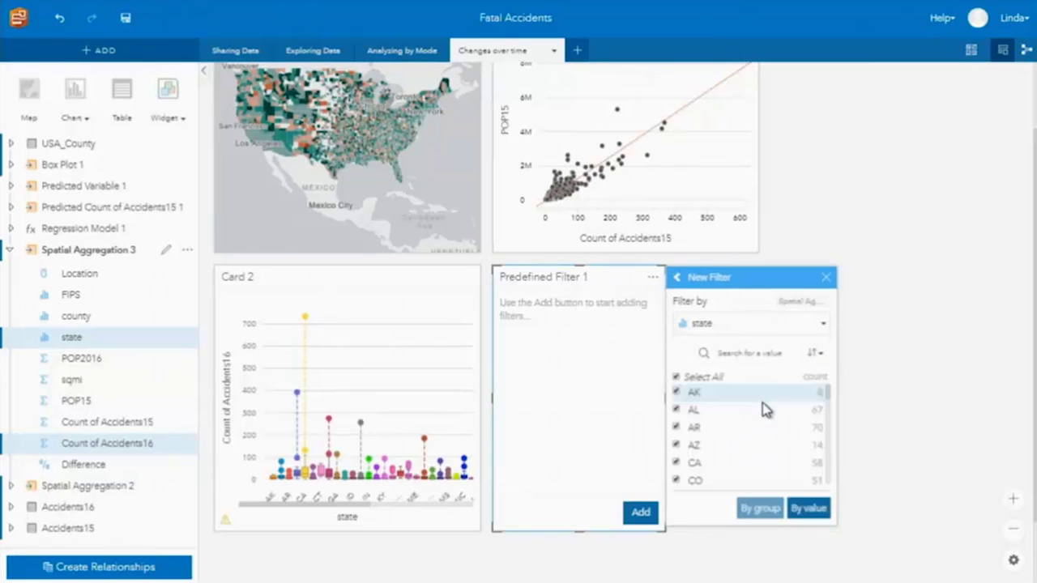
{"action": "left_click", "coordinate": [805, 506]}
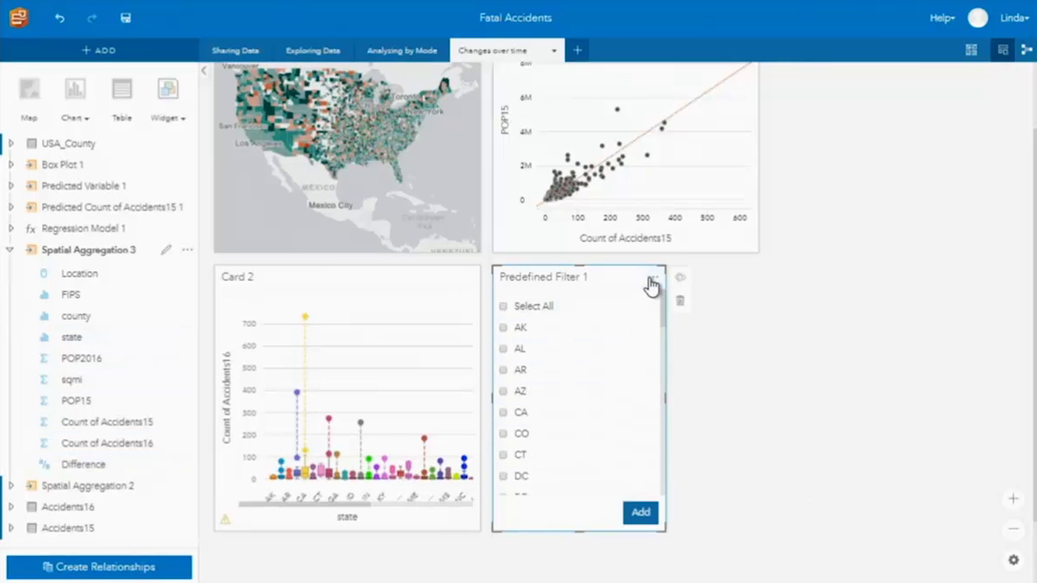
Step: Set the predefined filter widget's selection type to single select and filter the cards to AR
{"action": "left_click", "coordinate": [680, 283]}
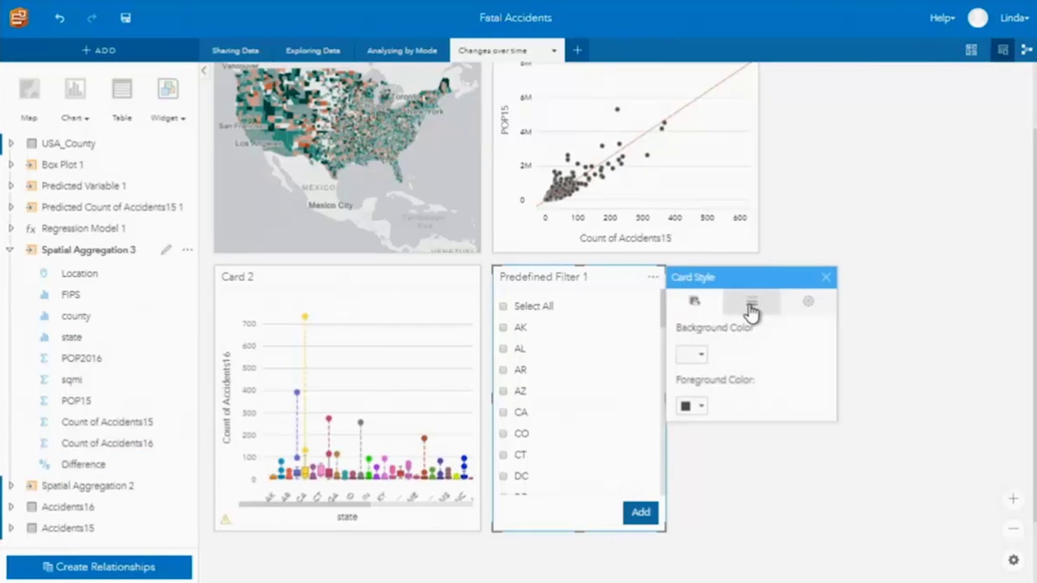
{"action": "left_click", "coordinate": [808, 301]}
{"action": "left_click", "coordinate": [755, 352]}
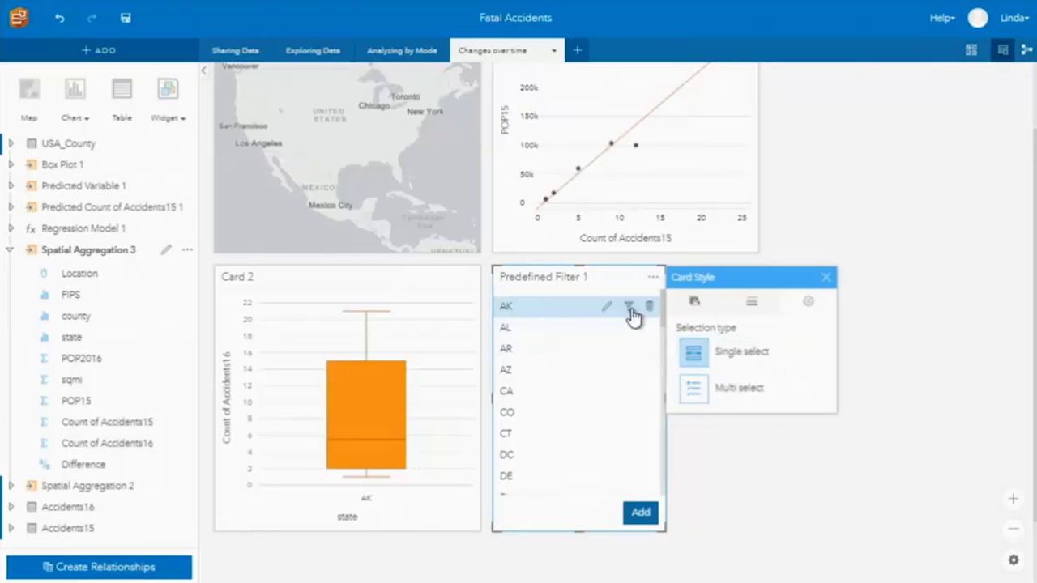
{"action": "left_click", "coordinate": [826, 279]}
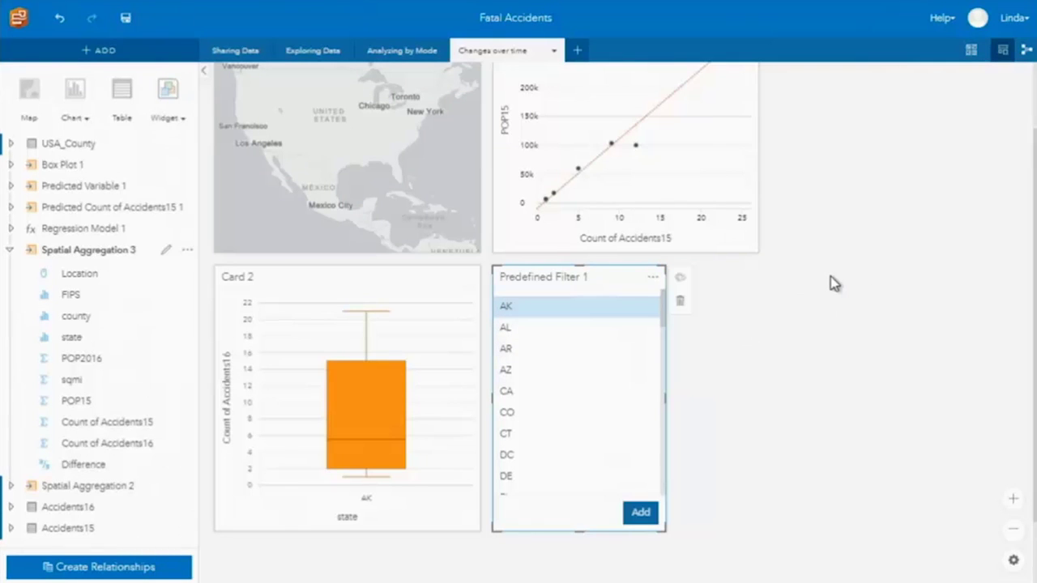
{"action": "left_click", "coordinate": [525, 350]}
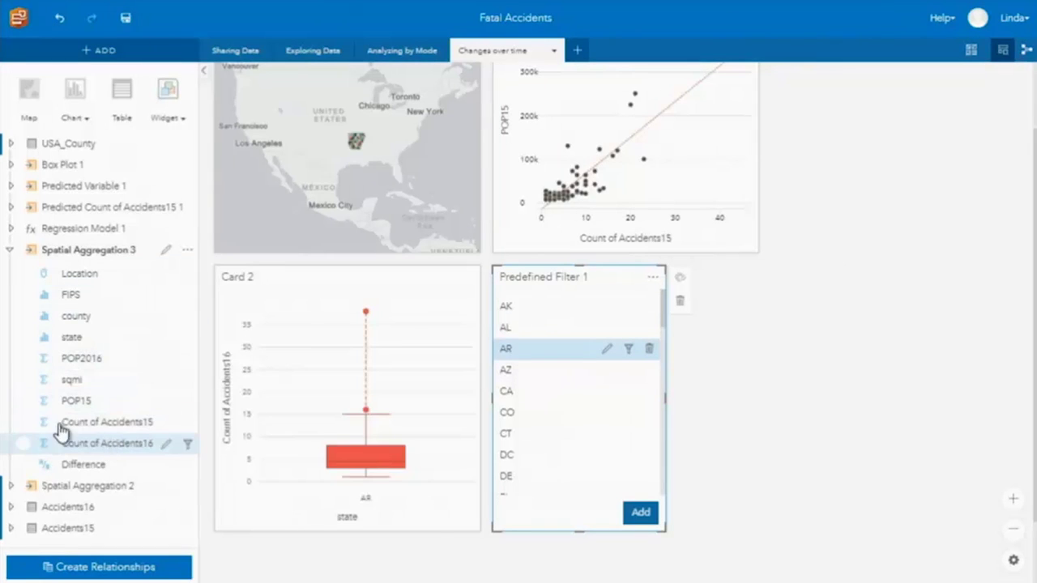
Step: Create a bar chart of Difference by county from Spatial Aggregation 3 beside the predefined filter widget
{"action": "left_click", "coordinate": [22, 317]}
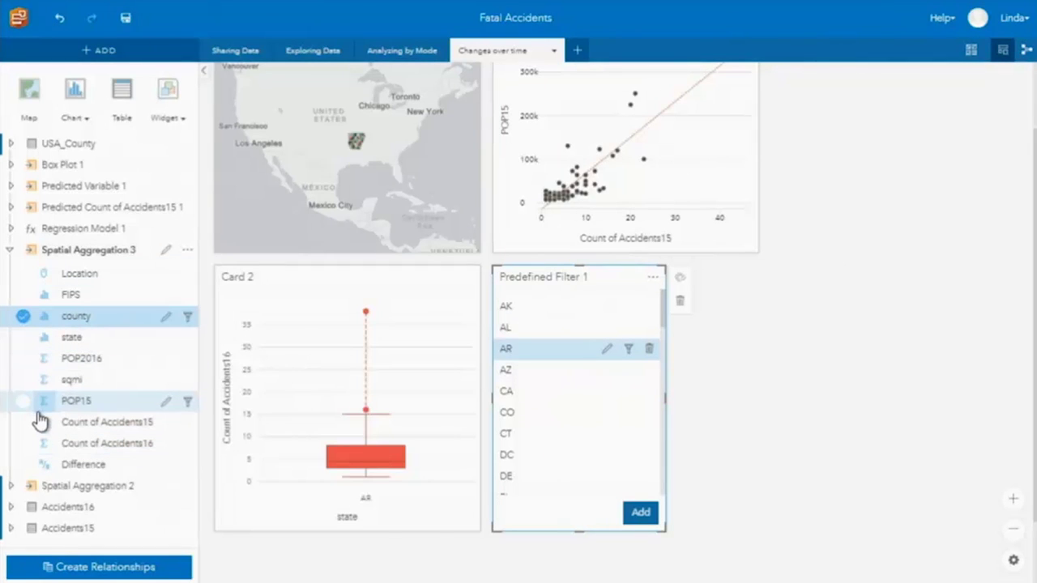
{"action": "left_click", "coordinate": [22, 464]}
{"action": "left_click_drag", "start_coordinate": [116, 322], "coordinate": [734, 410]}
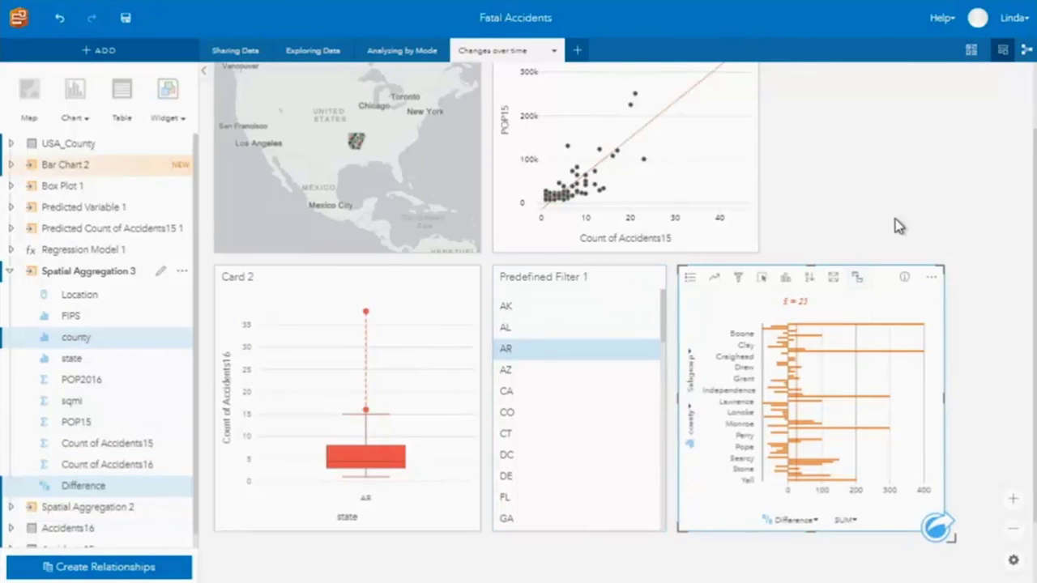
Step: Filter the cards to AZ, CA and CO in turn with the predefined filter widget
{"action": "left_click", "coordinate": [520, 374]}
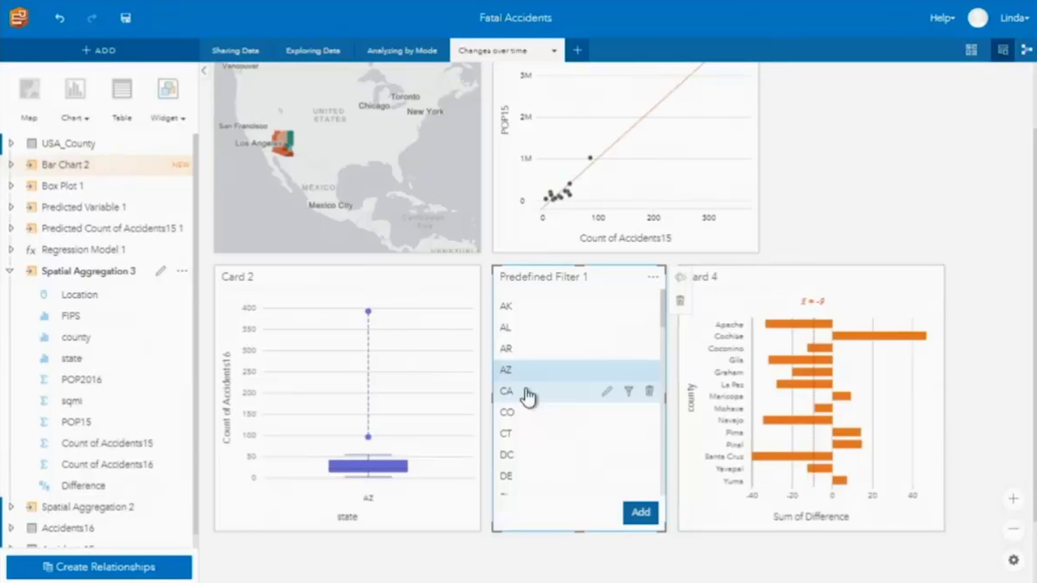
{"action": "left_click", "coordinate": [526, 393]}
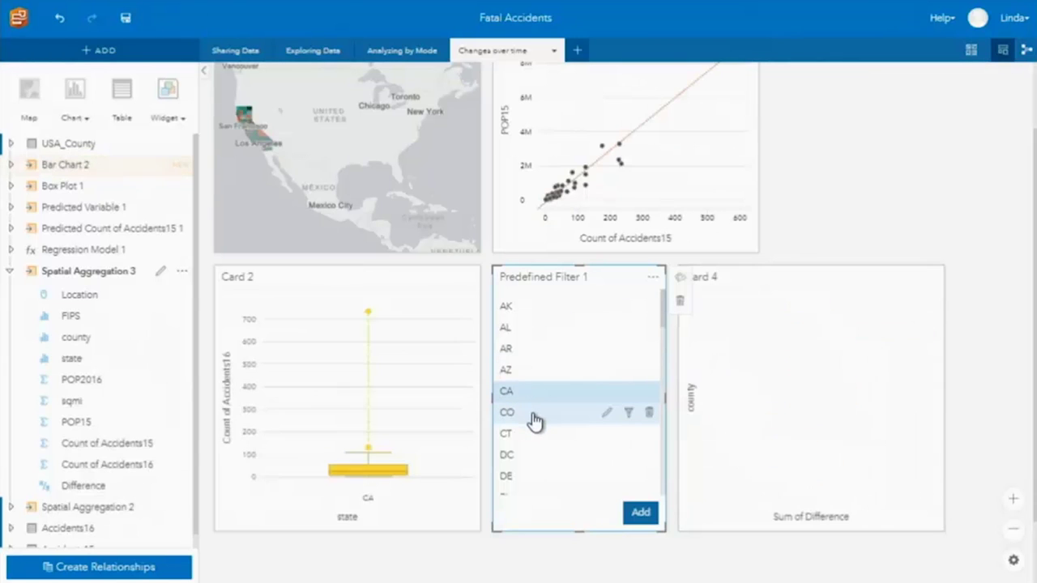
{"action": "left_click", "coordinate": [535, 417]}
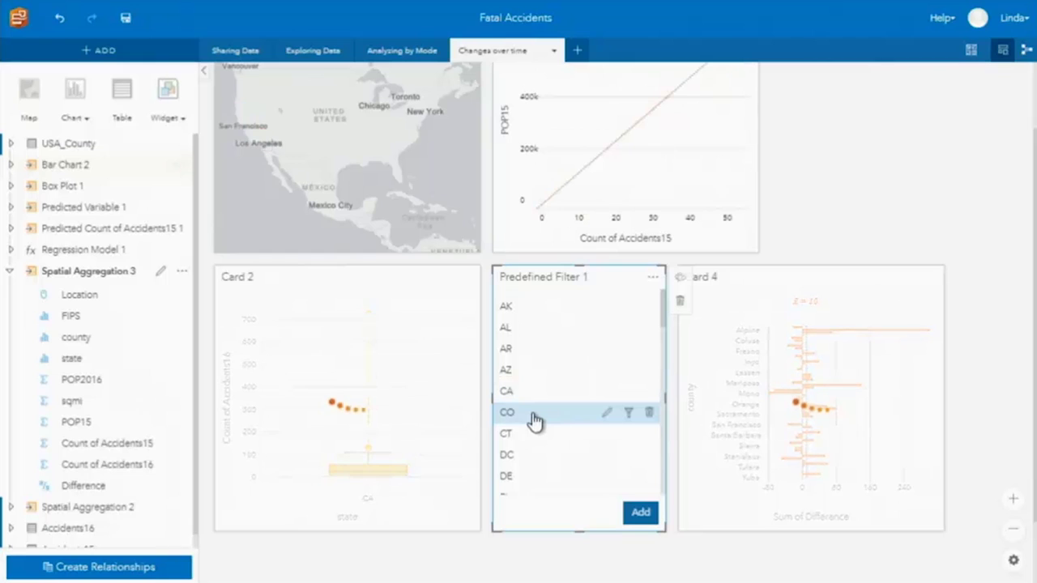
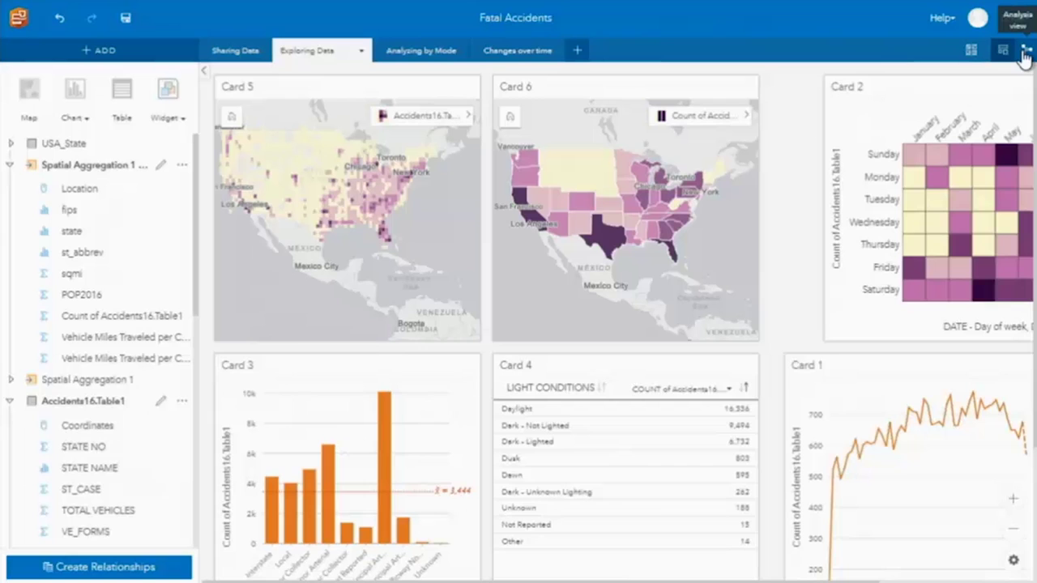
Step: Show the Exploring Data page in analysis view and examine how its datasets, analysis steps and result cards are connected
{"action": "left_click", "coordinate": [1024, 52]}
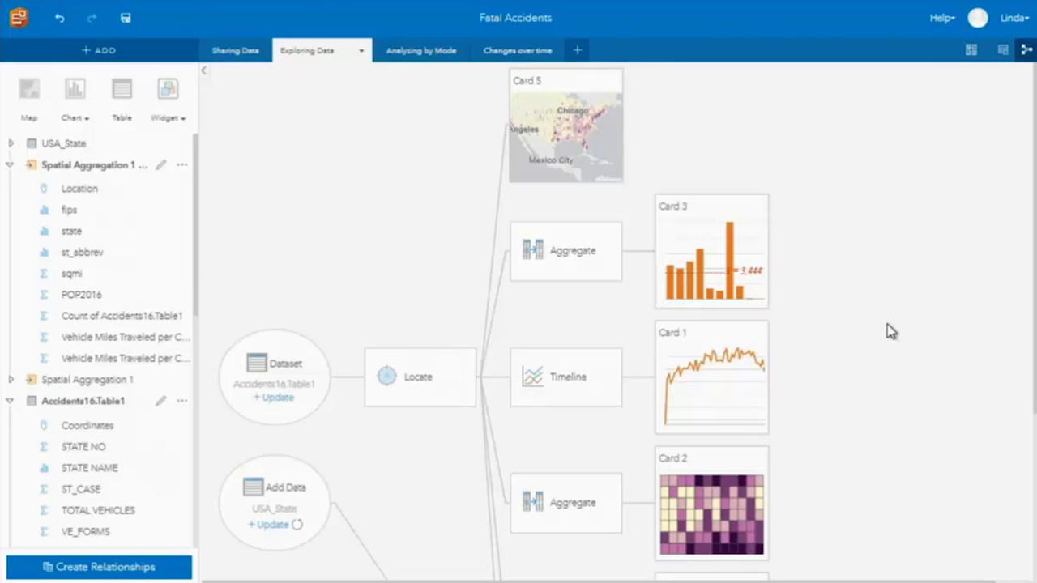
{"action": "scroll", "coordinate": [887, 330], "scroll_direction": "down", "scroll_amount": 1}
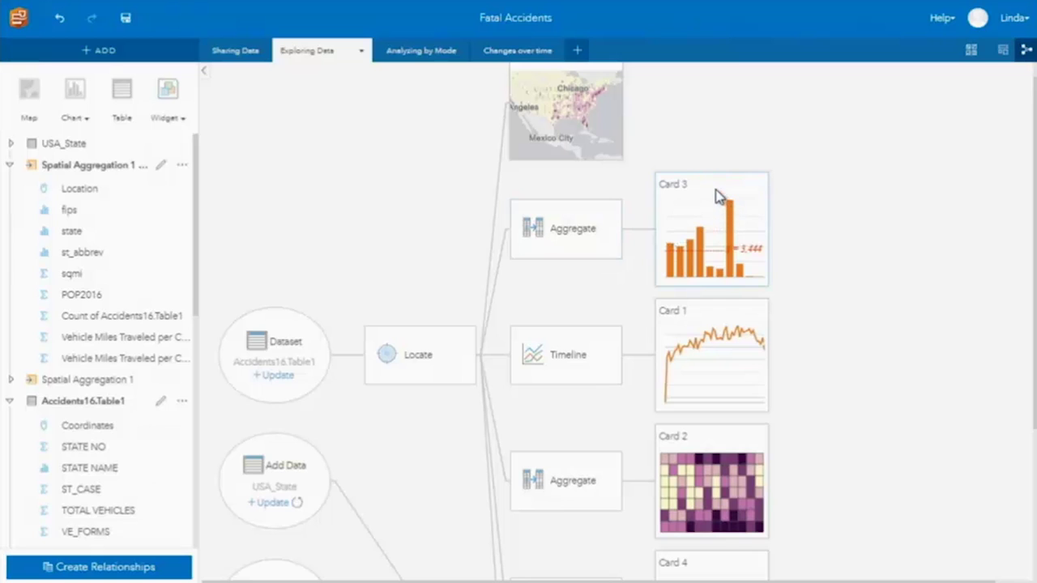
{"action": "mouse_move", "coordinate": [733, 250]}
{"action": "scroll", "coordinate": [597, 292], "scroll_direction": "down", "scroll_amount": 2}
{"action": "scroll", "coordinate": [598, 291], "scroll_direction": "down", "scroll_amount": 2}
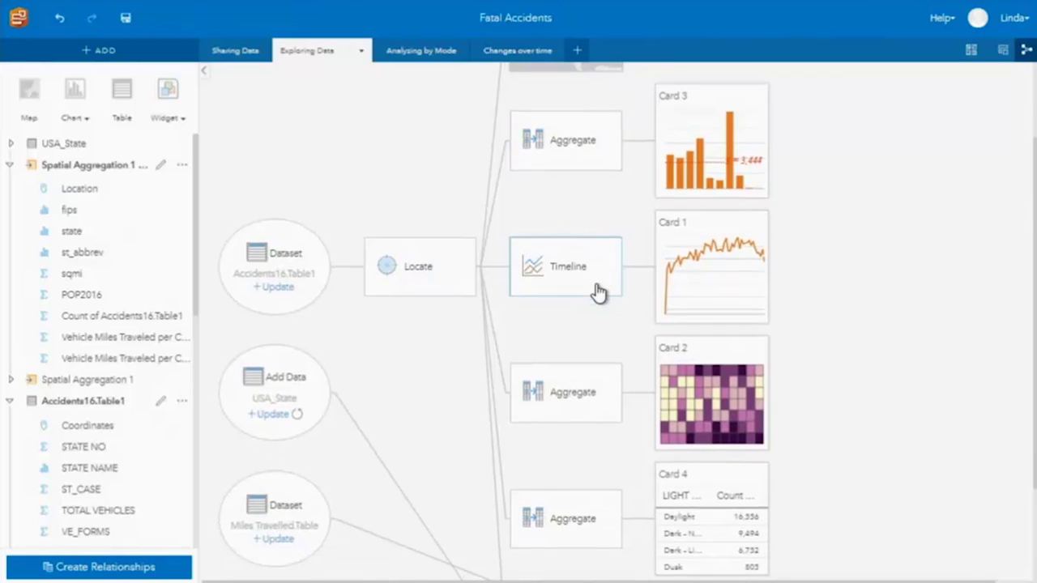
{"action": "mouse_move", "coordinate": [690, 421]}
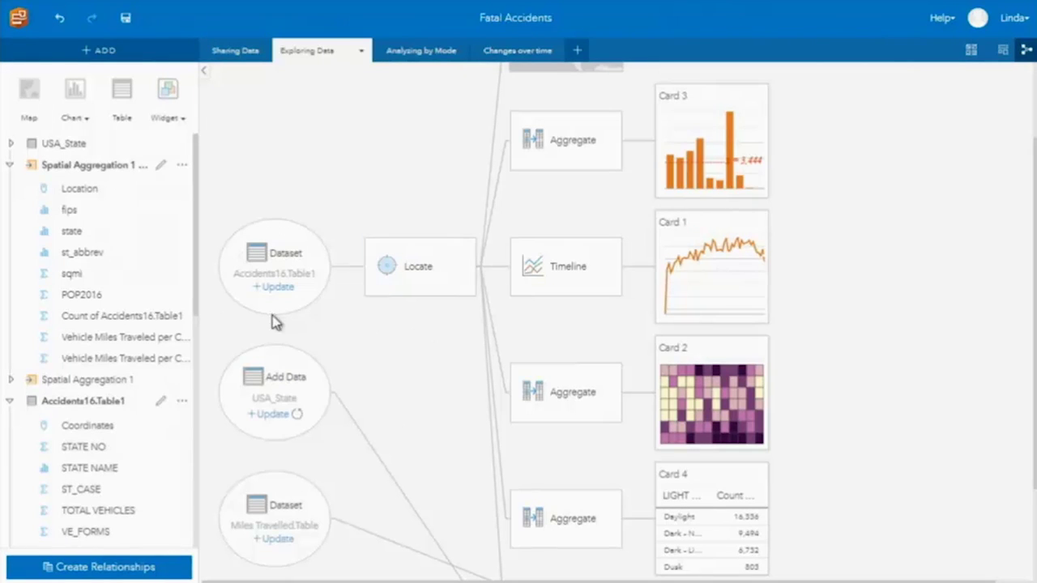
{"action": "scroll", "coordinate": [417, 354], "scroll_direction": "down", "scroll_amount": 2}
{"action": "scroll", "coordinate": [417, 354], "scroll_direction": "down", "scroll_amount": 1}
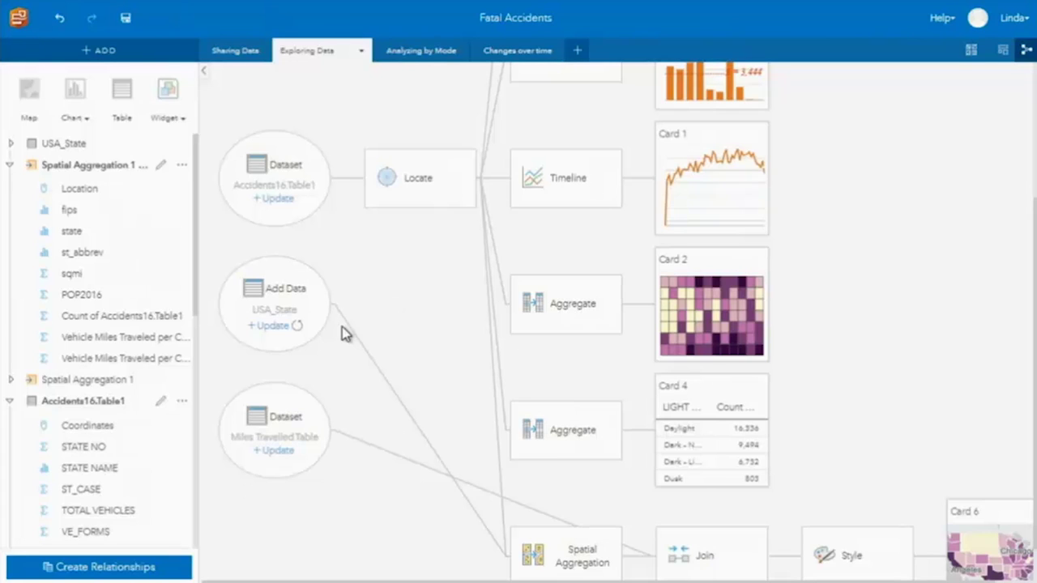
Step: Refresh the USA_State dataset in the model and view the update options for the Accidents16.Table1 dataset
{"action": "left_click", "coordinate": [294, 328]}
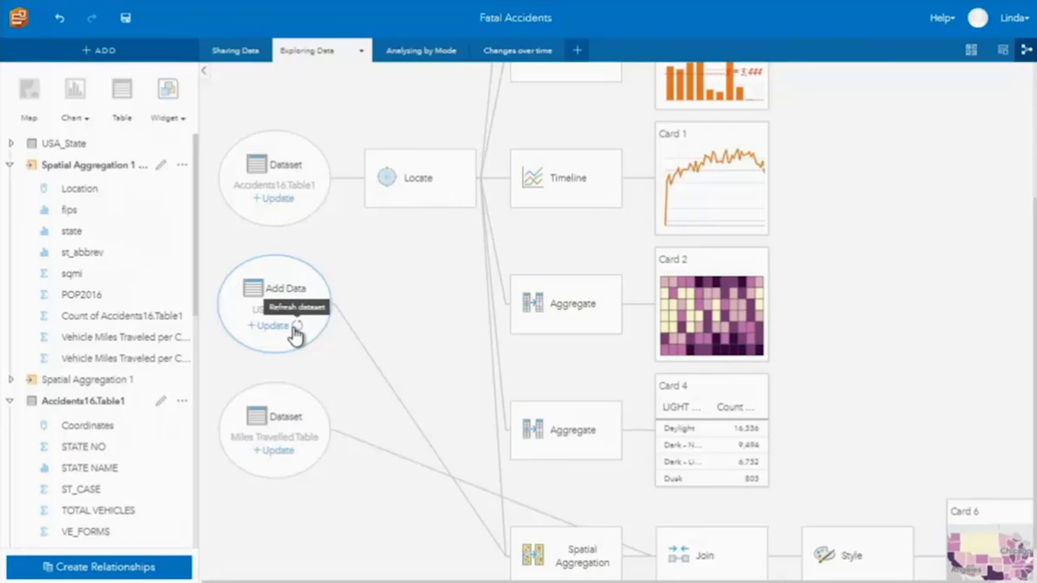
{"action": "left_click", "coordinate": [295, 328]}
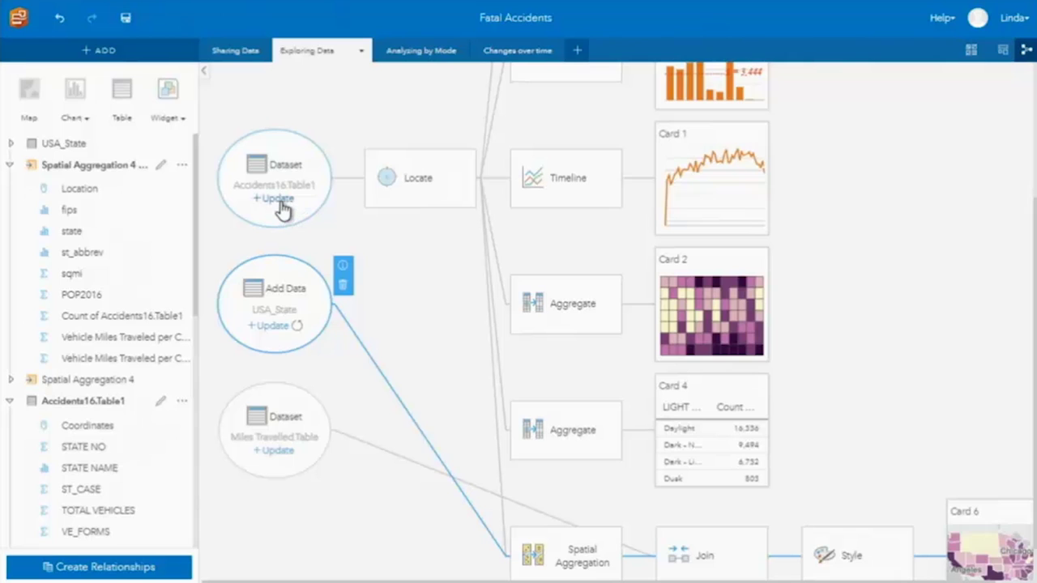
{"action": "left_click", "coordinate": [279, 200]}
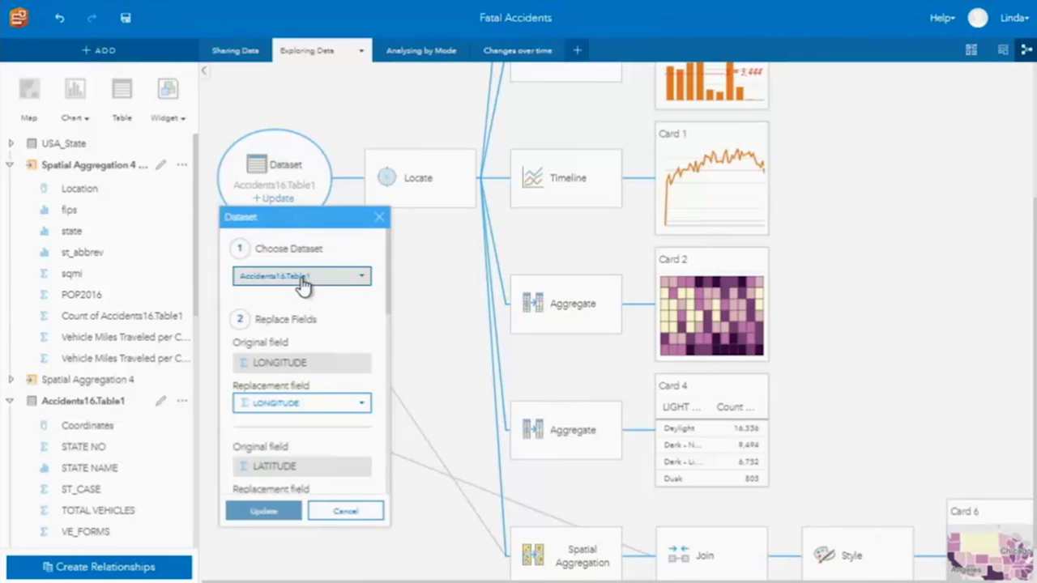
{"action": "left_click", "coordinate": [430, 290]}
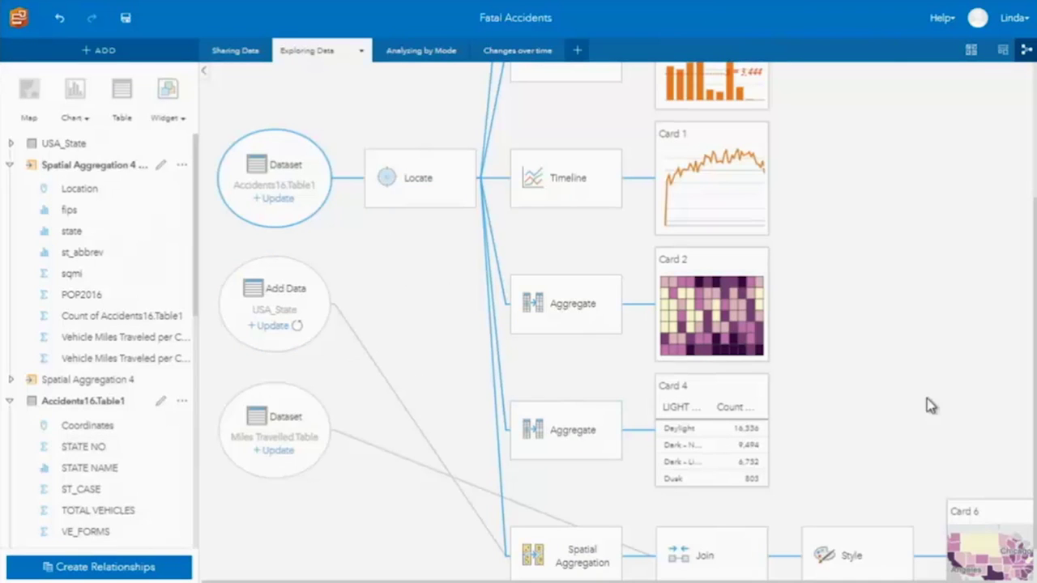
Step: Review the Exploring Data page's sharing options, return it to page view, and check its page options again
{"action": "scroll", "coordinate": [929, 400], "scroll_direction": "up", "scroll_amount": 2}
{"action": "scroll", "coordinate": [929, 393], "scroll_direction": "up", "scroll_amount": 3}
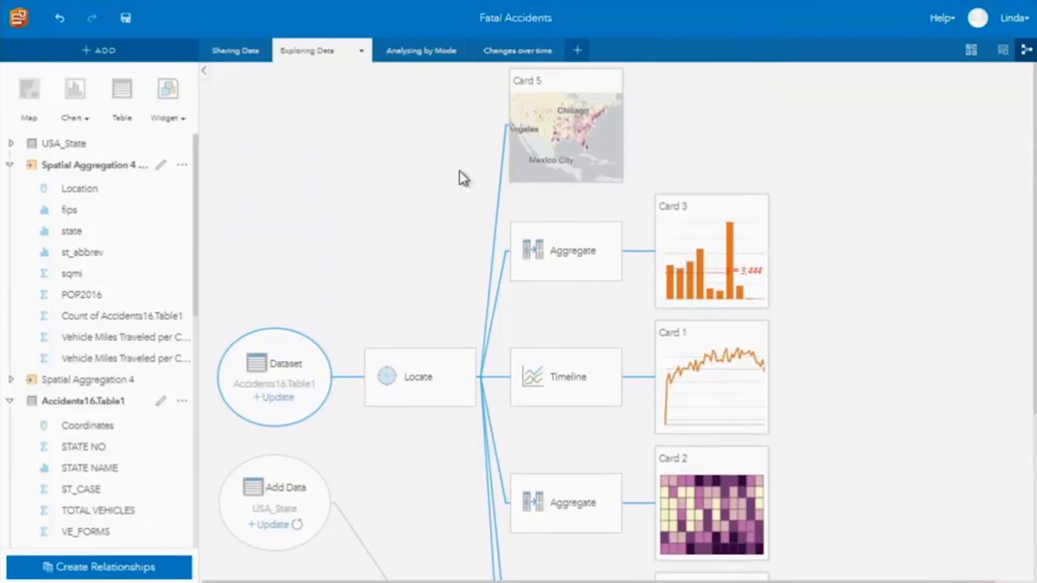
{"action": "left_click", "coordinate": [363, 55]}
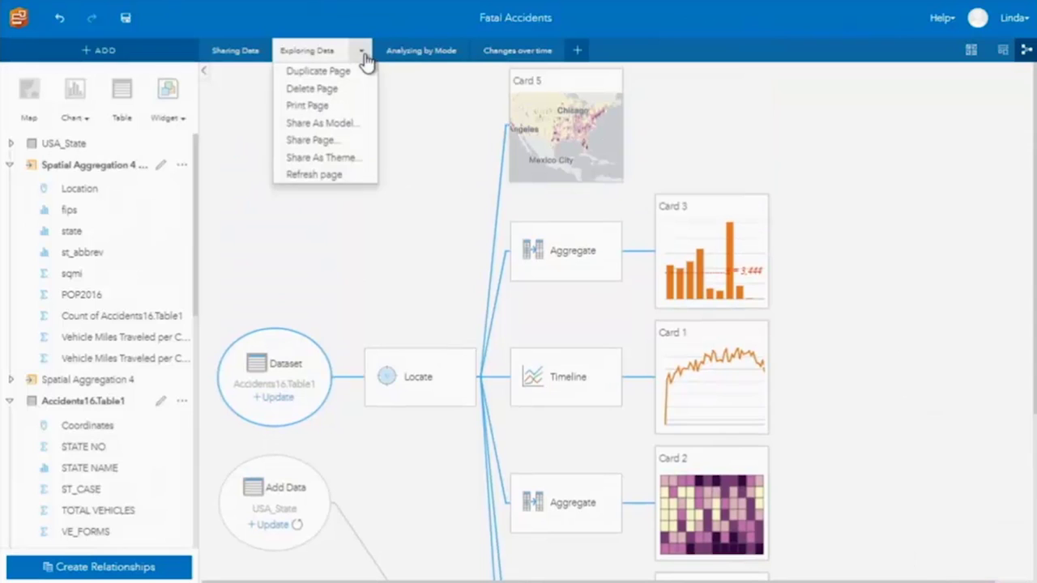
{"action": "left_click", "coordinate": [327, 143]}
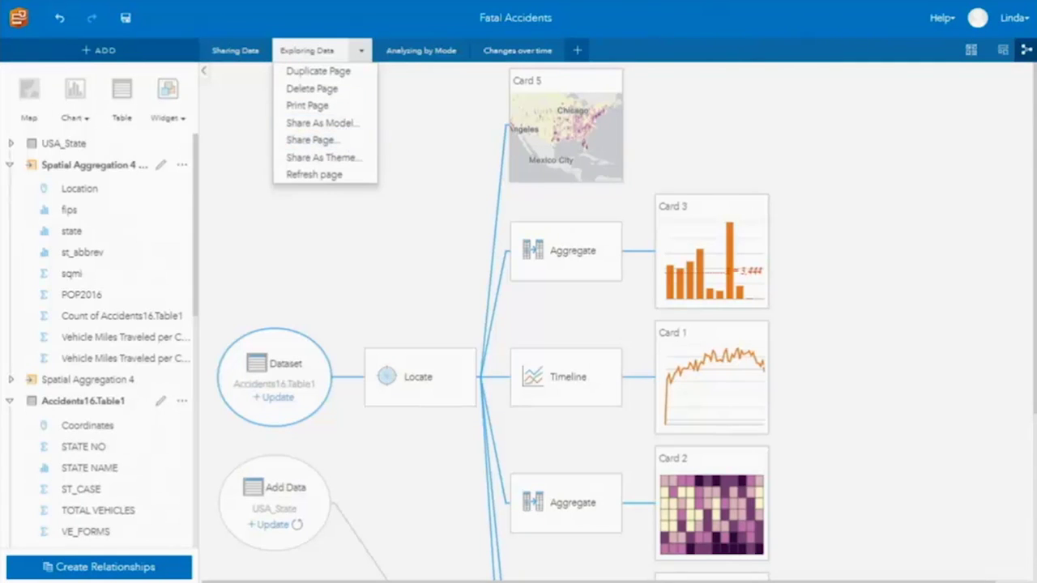
{"action": "left_click", "coordinate": [1003, 49]}
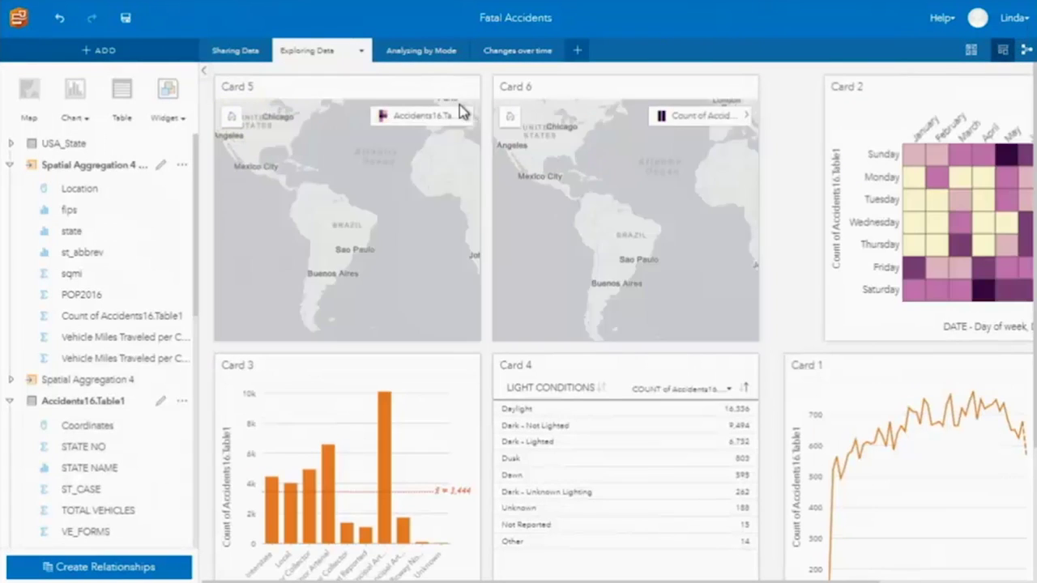
{"action": "left_click", "coordinate": [359, 52]}
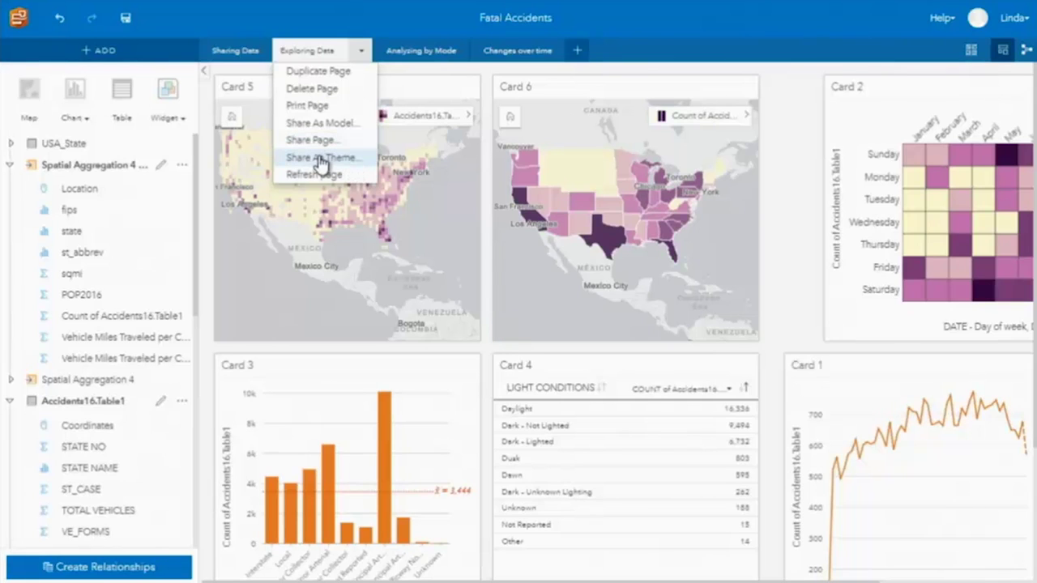
Step: Switch to the Sharing Data page and review its page options and the available widget types
{"action": "left_click", "coordinate": [237, 55]}
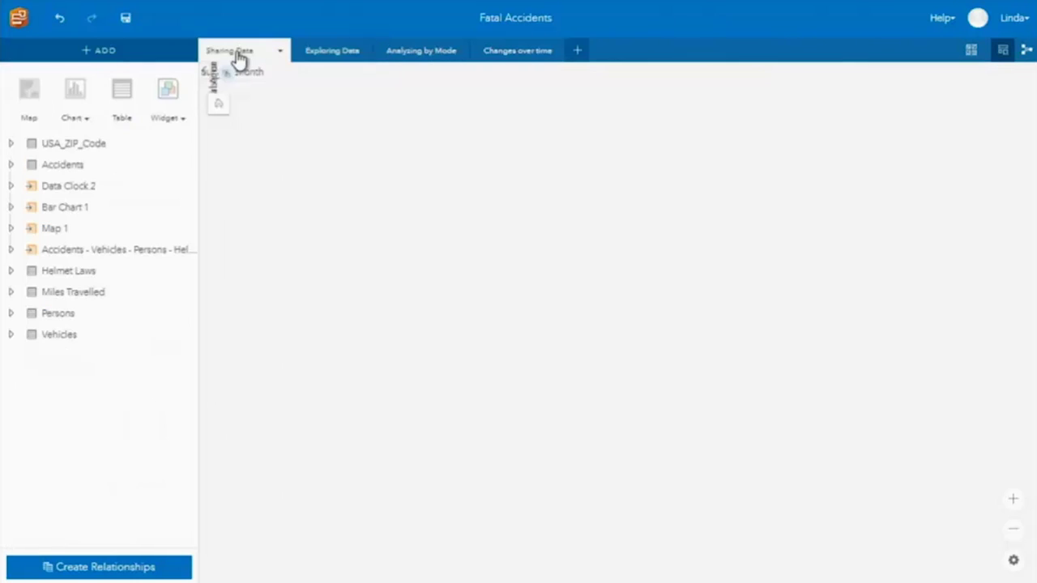
{"action": "left_click", "coordinate": [235, 52]}
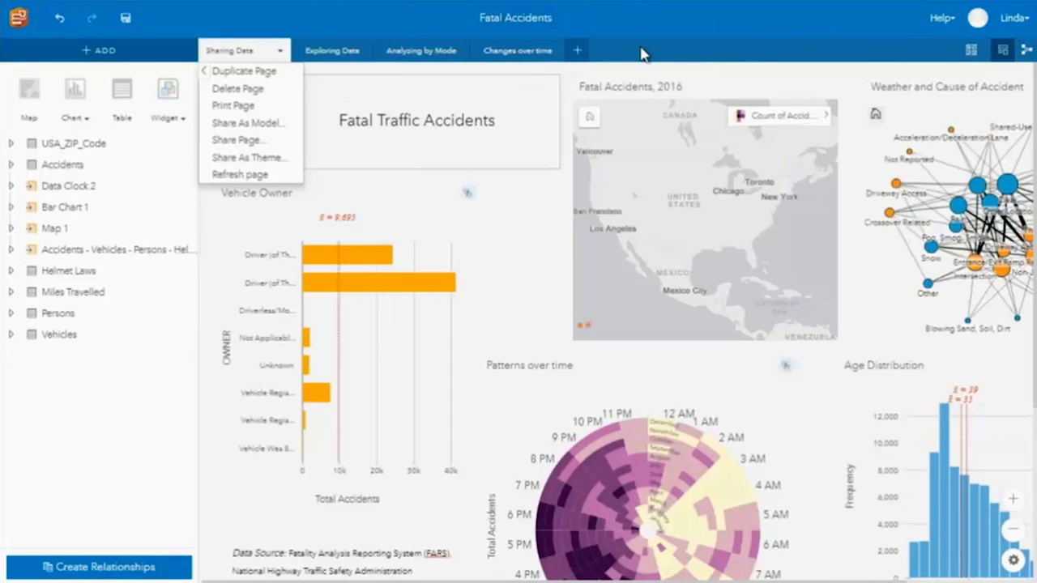
{"action": "left_click", "coordinate": [641, 51]}
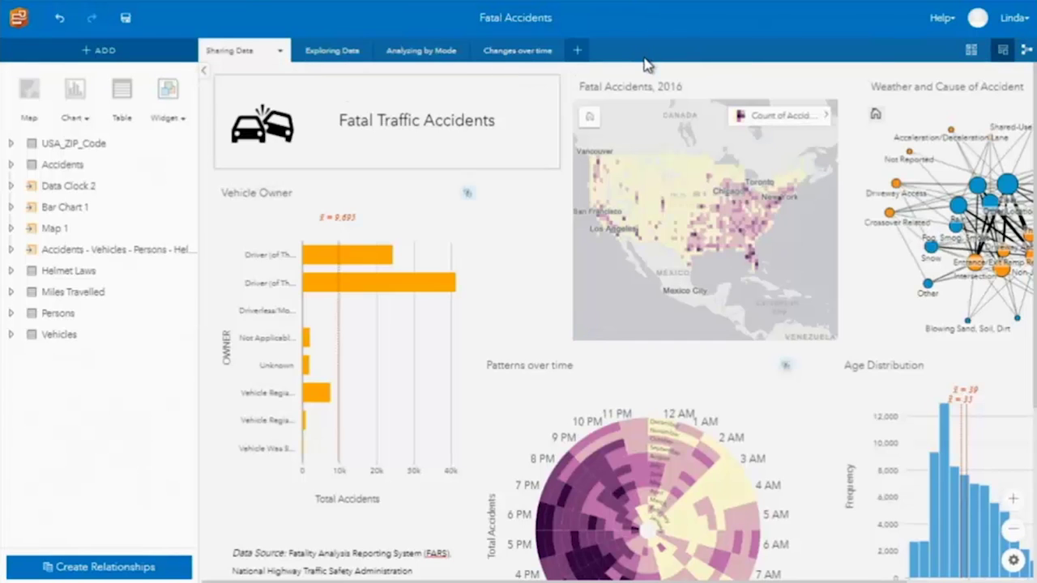
{"action": "left_click", "coordinate": [279, 51]}
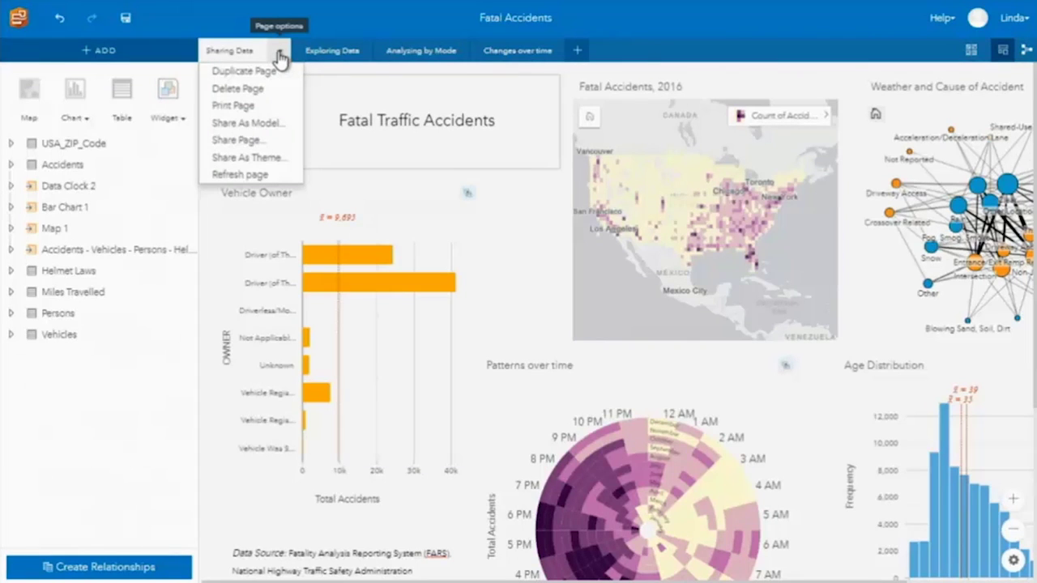
{"action": "left_click", "coordinate": [523, 204]}
{"action": "left_click", "coordinate": [179, 120]}
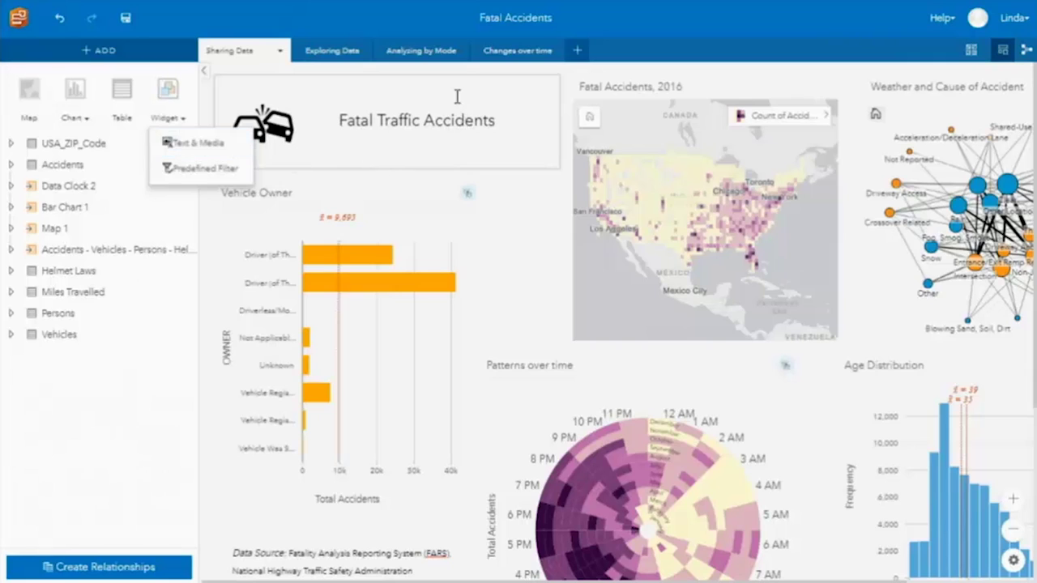
{"action": "left_click", "coordinate": [530, 190]}
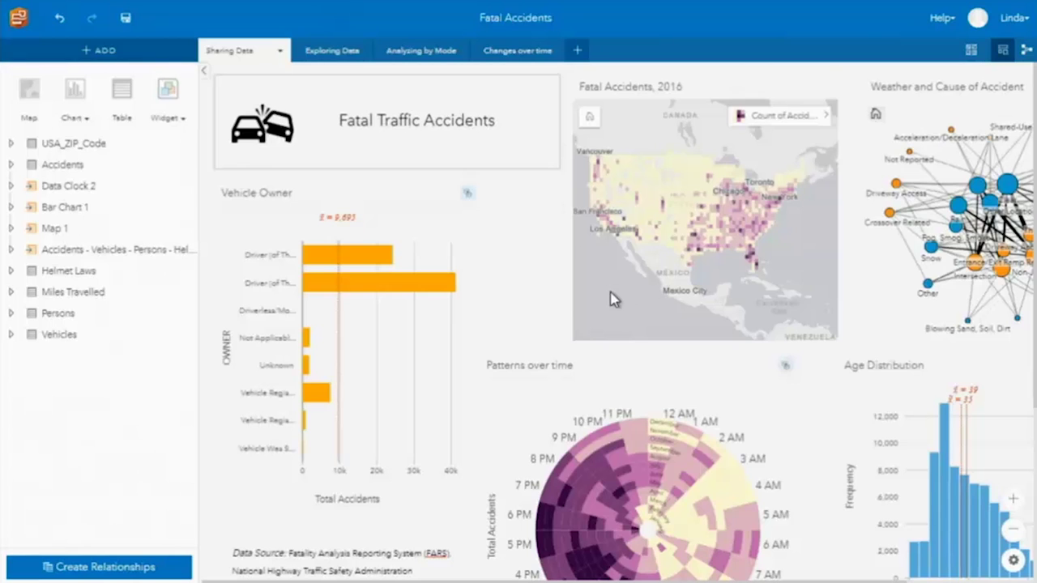
Step: Examine the Sharing Data page's charts and data source note, and check its sharing options
{"action": "scroll", "coordinate": [500, 386], "scroll_direction": "down", "scroll_amount": 1}
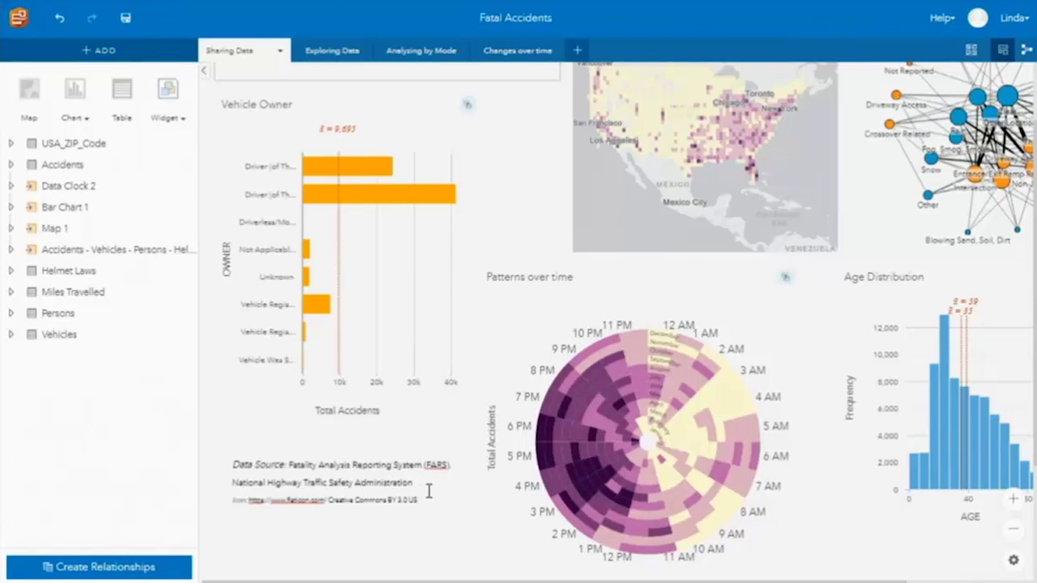
{"action": "scroll", "coordinate": [430, 492], "scroll_direction": "up", "scroll_amount": 2}
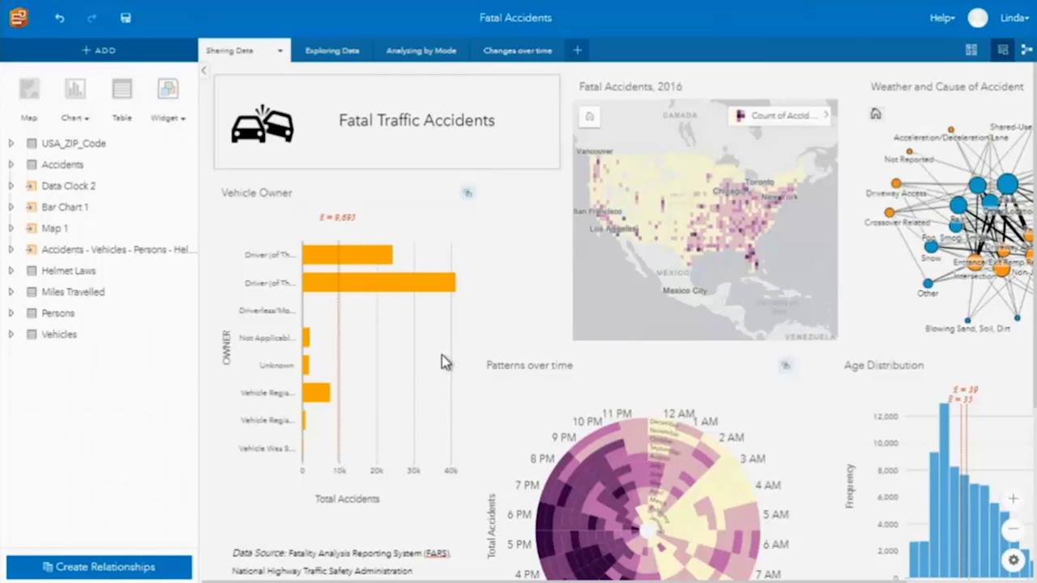
{"action": "left_click", "coordinate": [277, 53]}
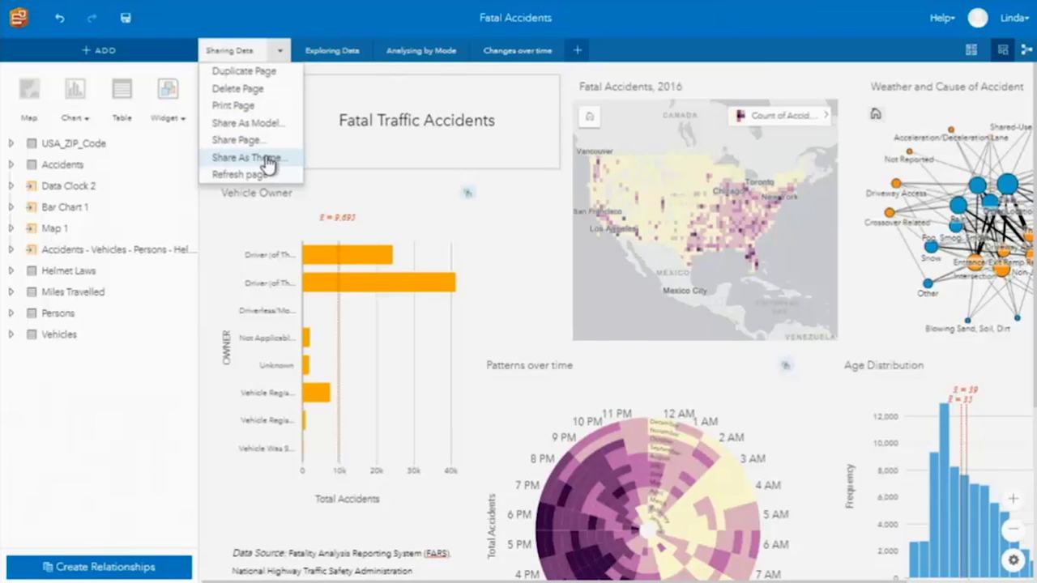
{"action": "left_click", "coordinate": [511, 195]}
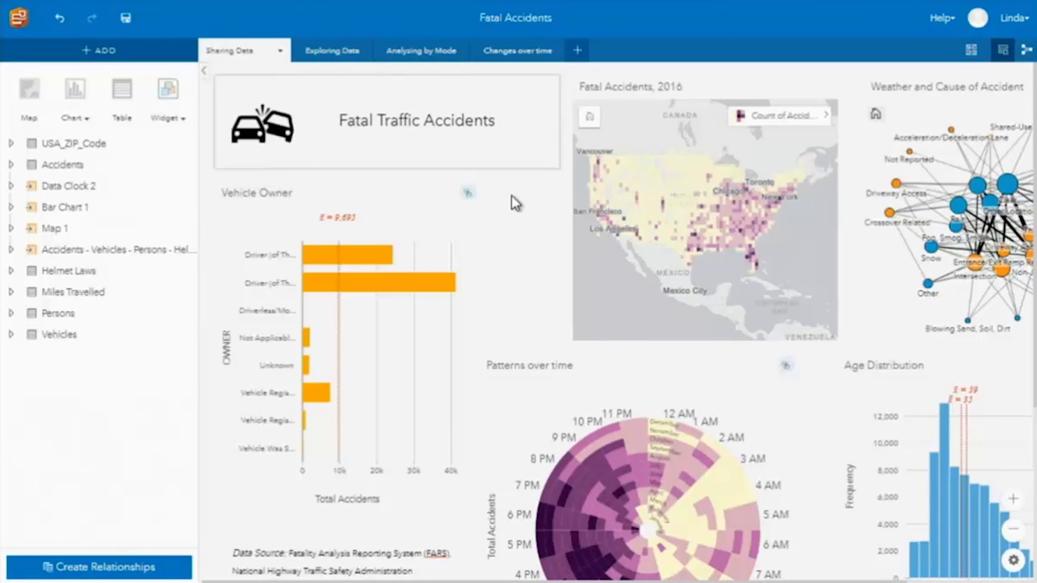
Step: Review the Vehicle Owner chart's card style options for background, foreground and border, and look over the rest of the page
{"action": "mouse_move", "coordinate": [453, 210]}
{"action": "left_click", "coordinate": [468, 193]}
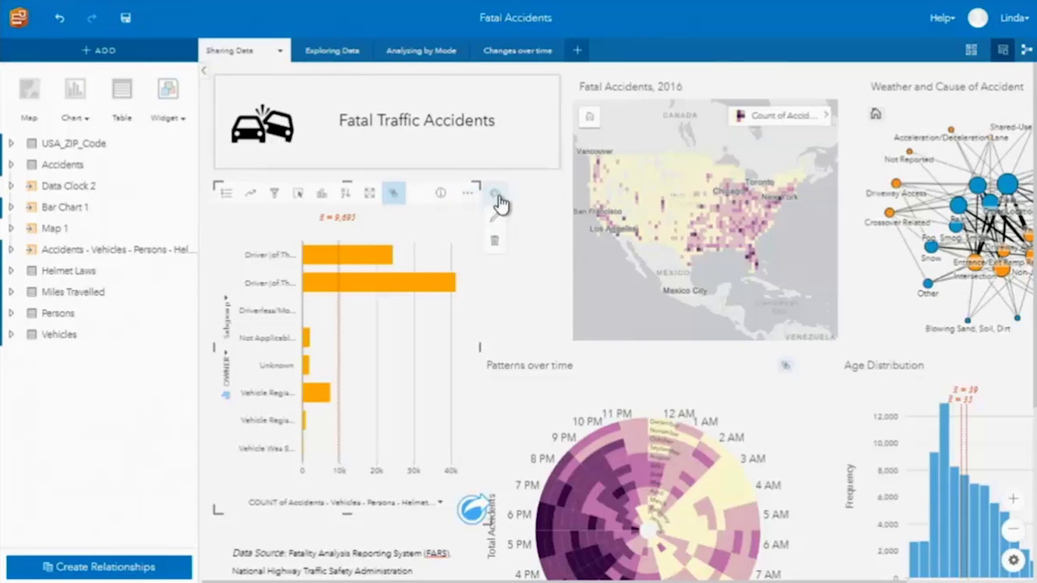
{"action": "left_click", "coordinate": [499, 202]}
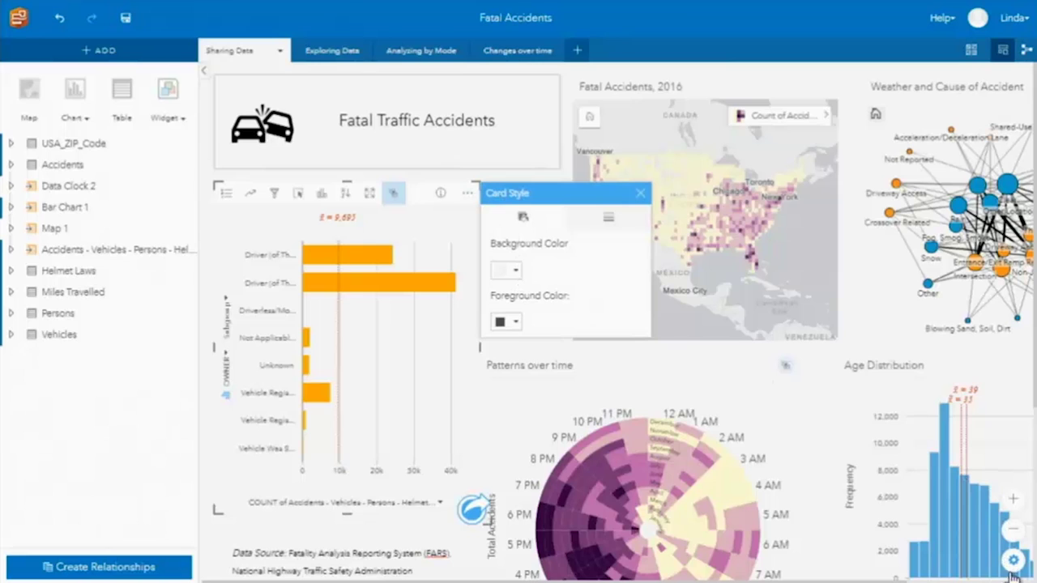
{"action": "left_click", "coordinate": [608, 221]}
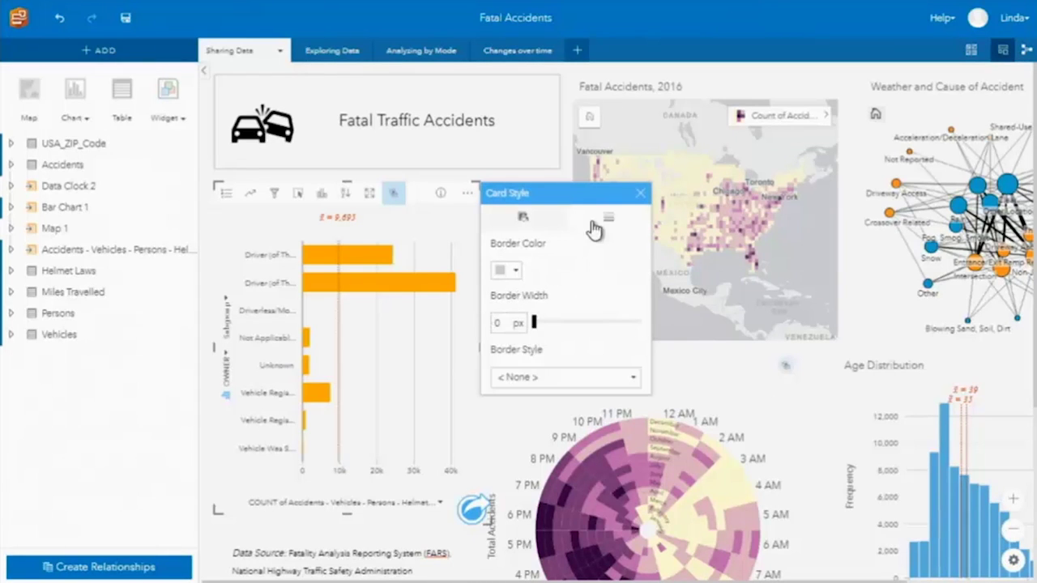
{"action": "left_click", "coordinate": [640, 193]}
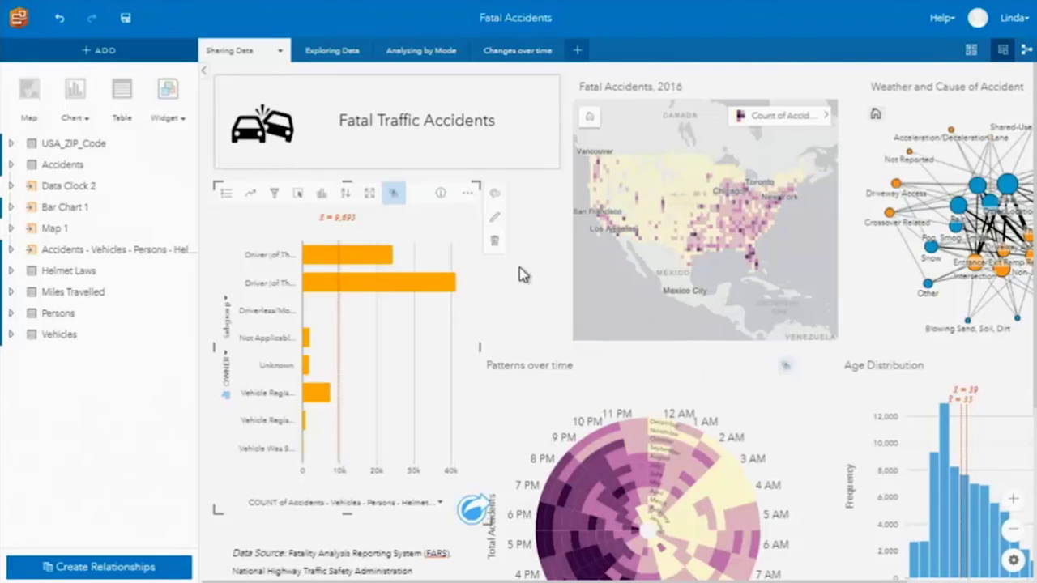
{"action": "left_click", "coordinate": [541, 221]}
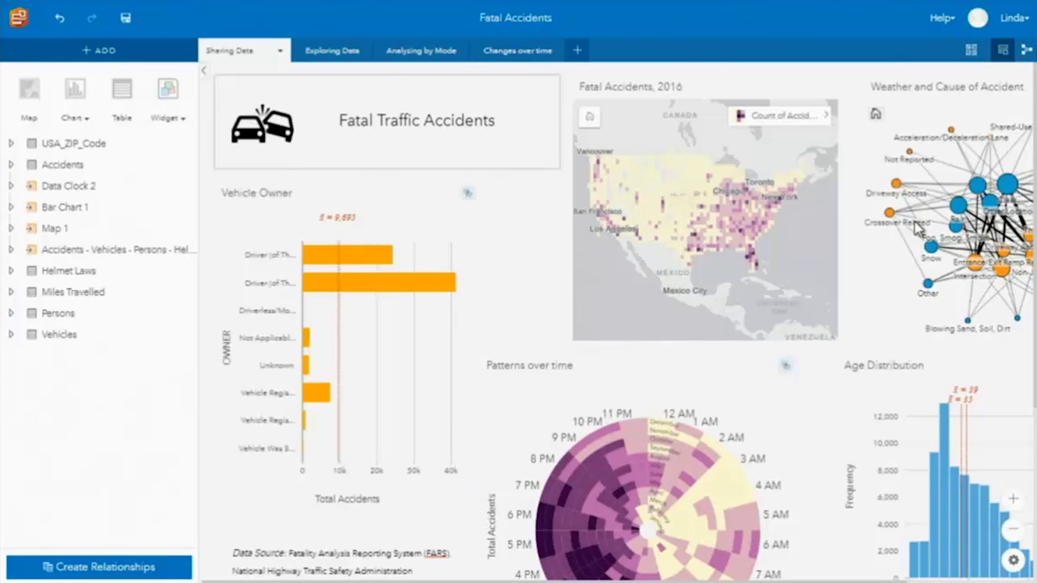
{"action": "scroll", "coordinate": [877, 361], "scroll_direction": "down", "scroll_amount": 3}
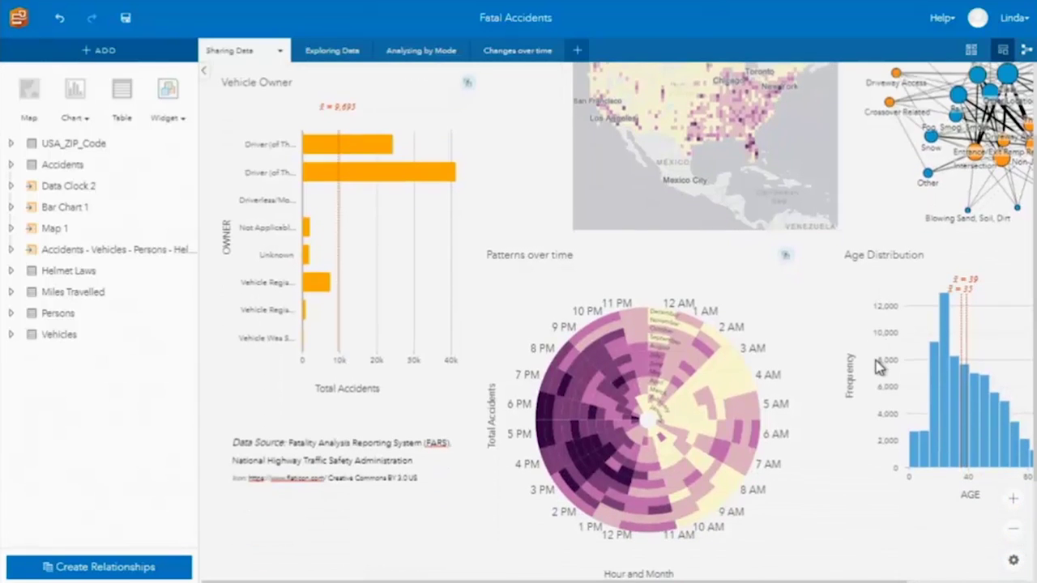
{"action": "scroll", "coordinate": [878, 364], "scroll_direction": "up", "scroll_amount": 3}
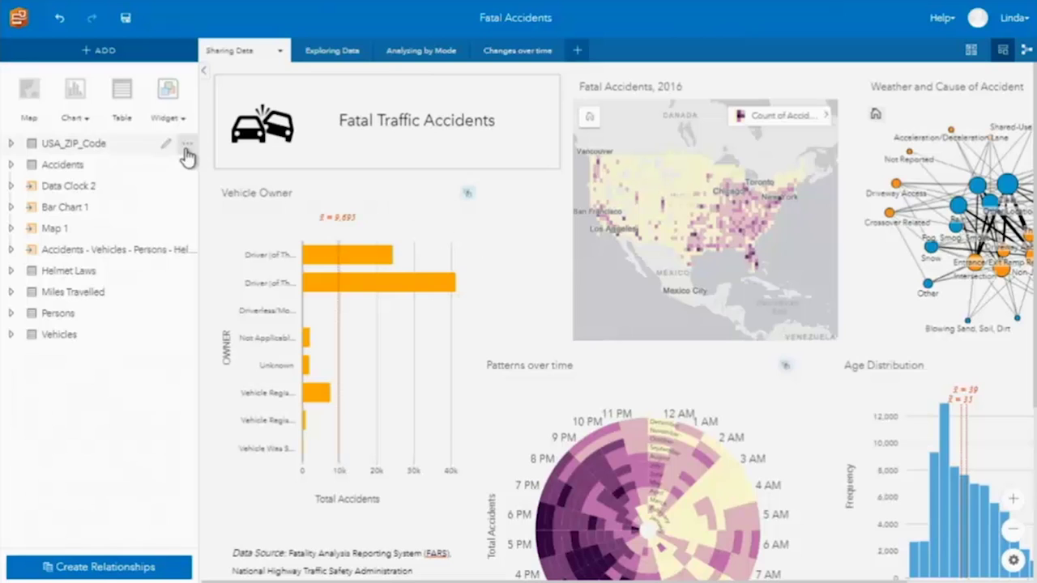
Step: Review the data, models and themes available for adding to the page without adding any
{"action": "left_click", "coordinate": [93, 51]}
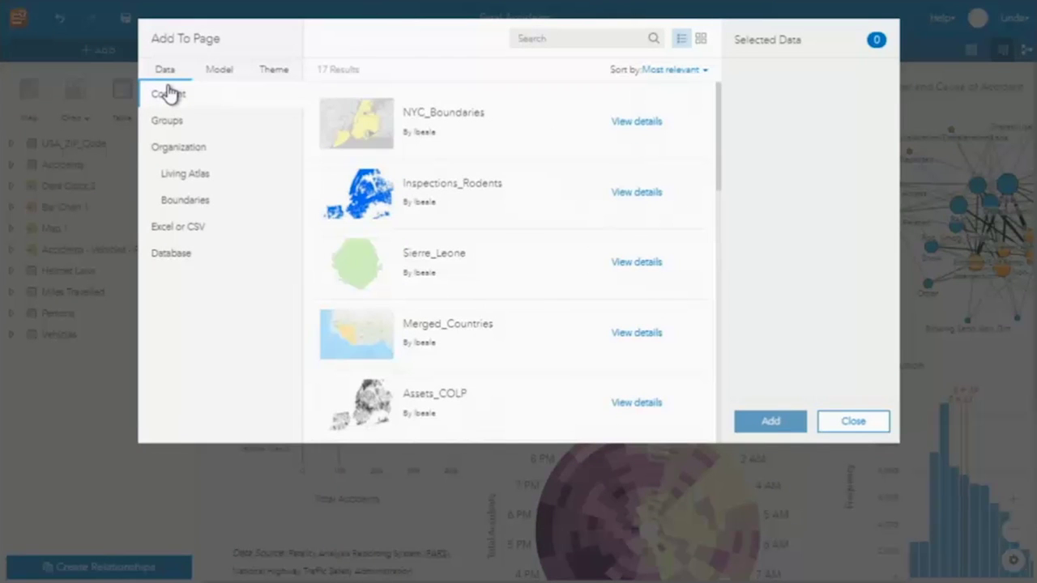
{"action": "left_click", "coordinate": [221, 74]}
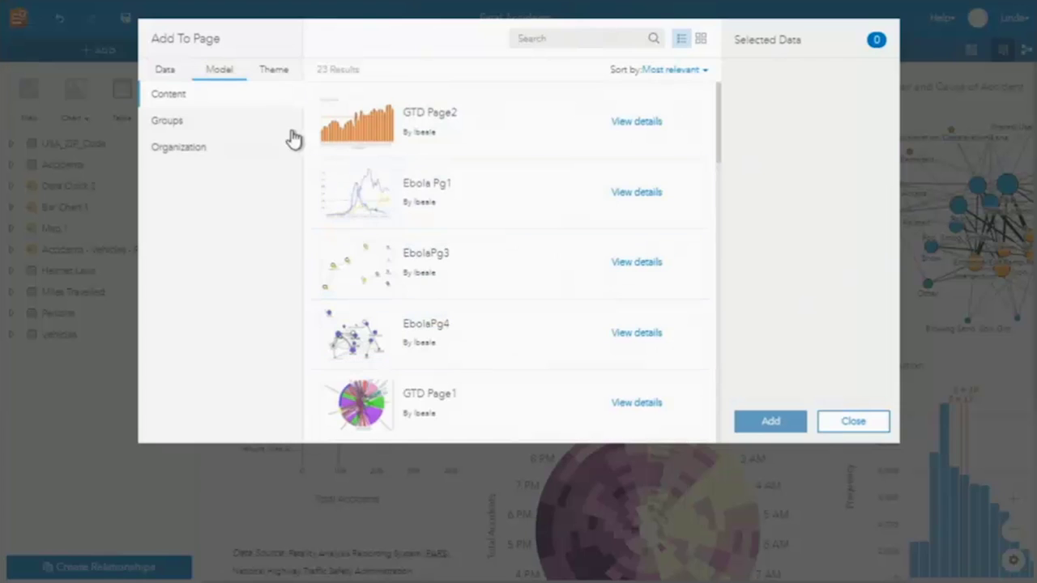
{"action": "left_click", "coordinate": [272, 71]}
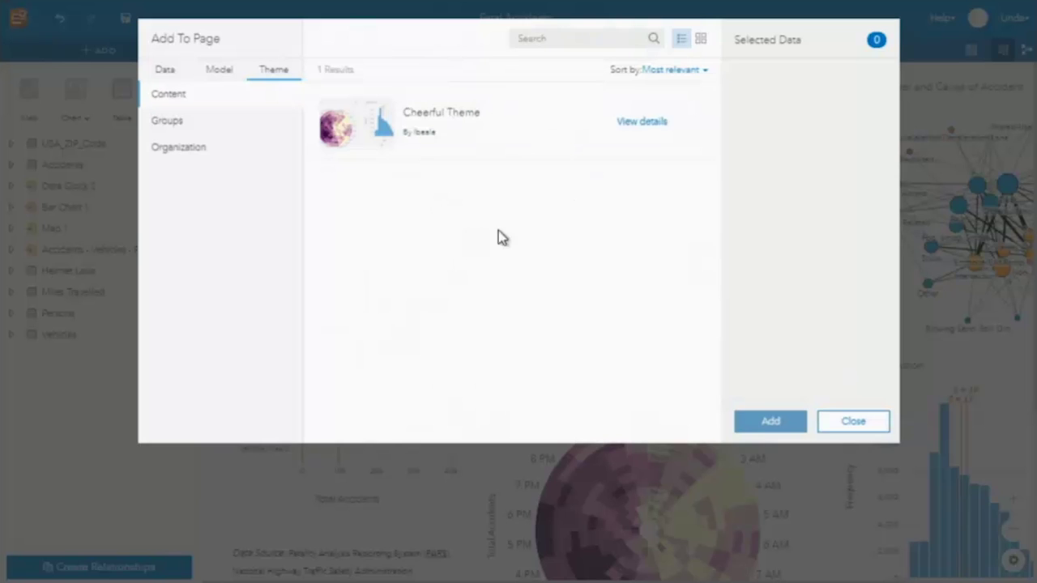
{"action": "left_click", "coordinate": [882, 423]}
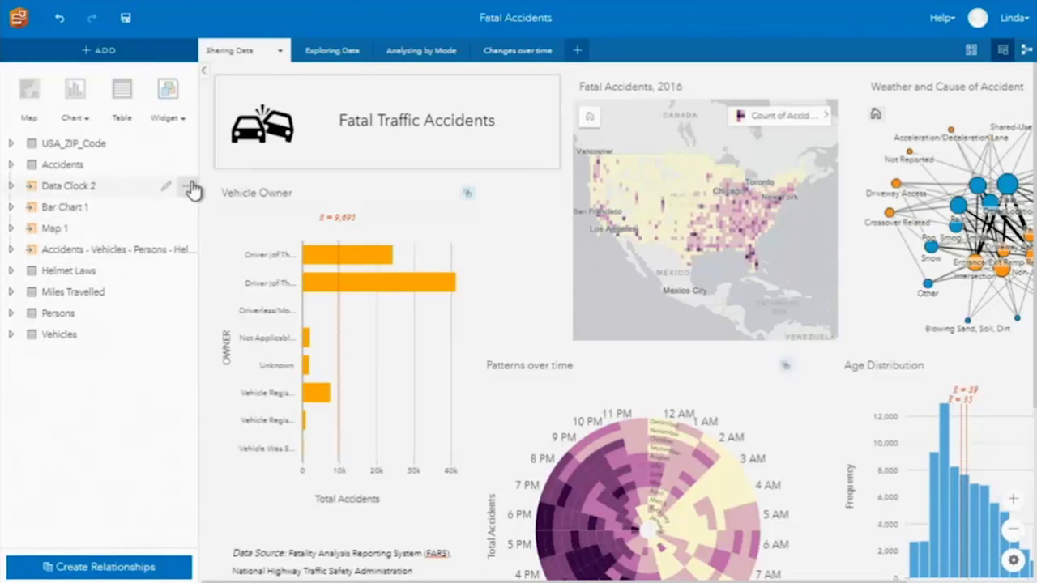
Step: Check the dataset options for Data Clock 2, including the option to share its data
{"action": "left_click", "coordinate": [190, 187]}
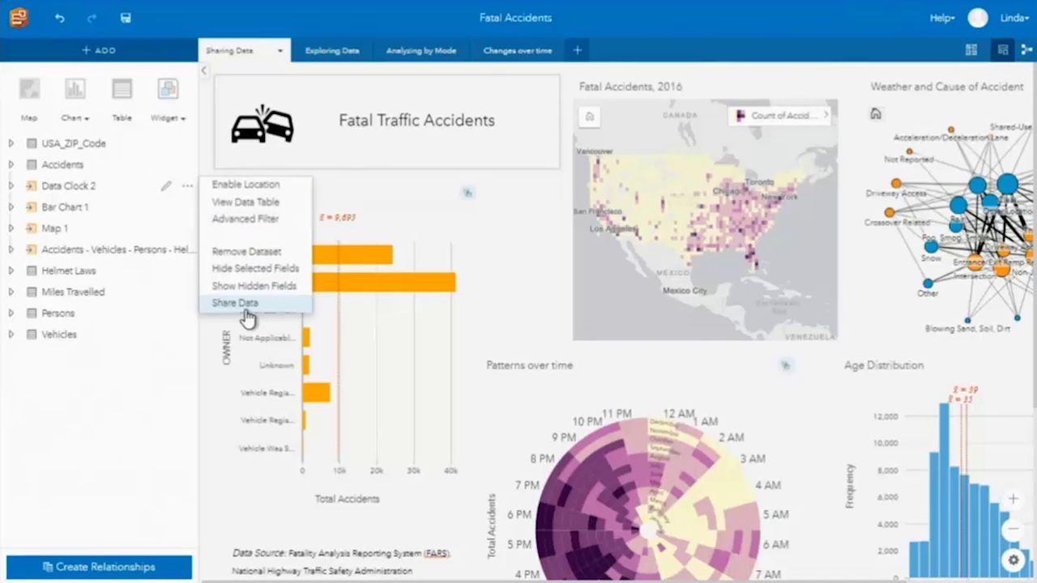
{"action": "left_click", "coordinate": [539, 291]}
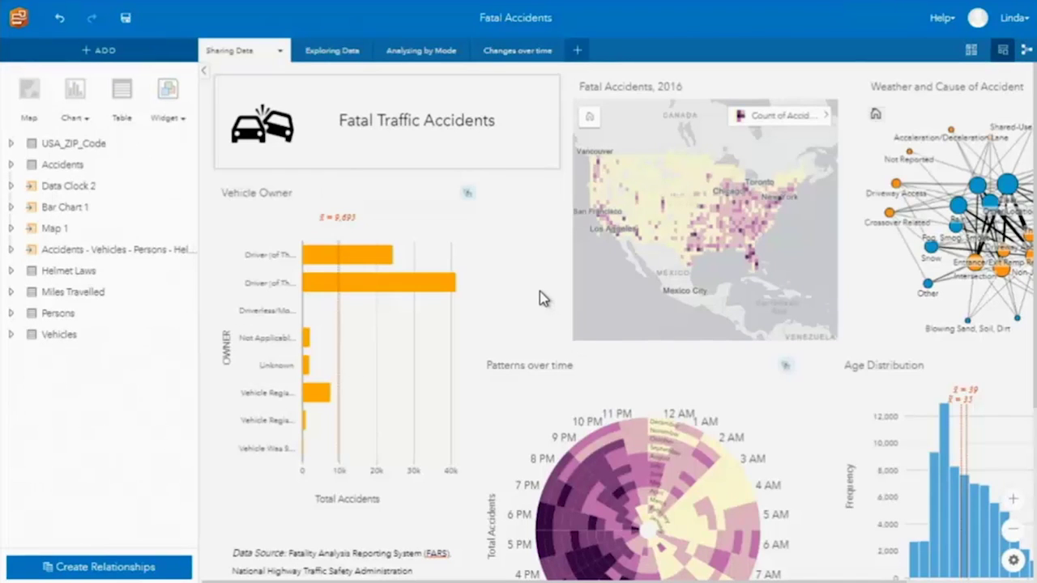